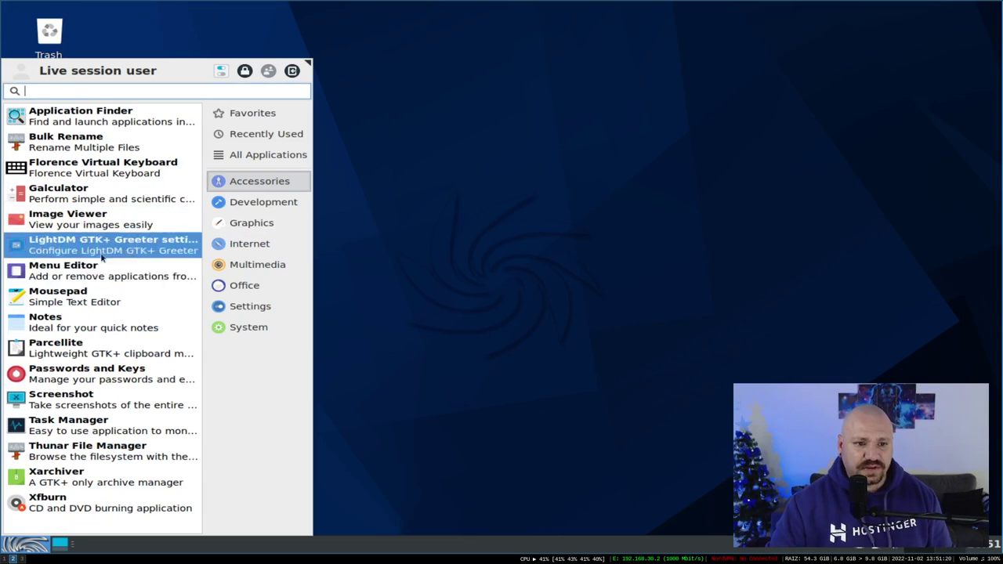
Step: Browse the Development and Graphics application categories, then launch Image Viewer for a quick look and close it
left_click(251, 205)
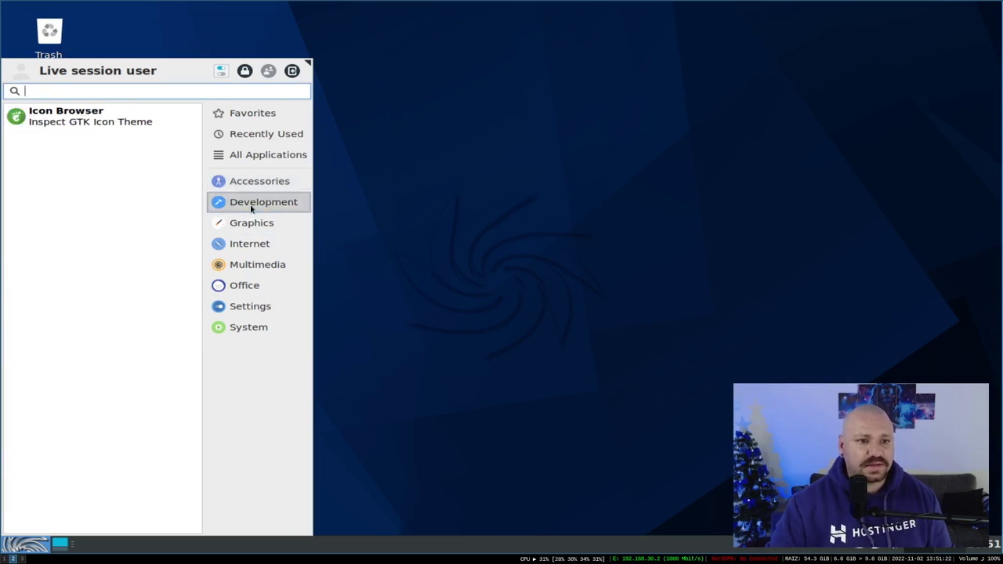
left_click(226, 223)
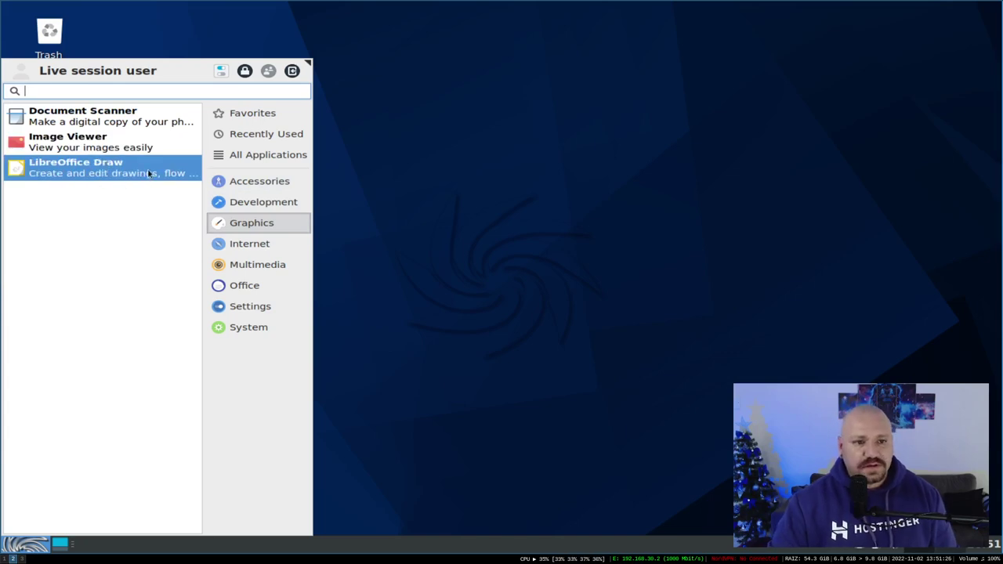
left_click(135, 145)
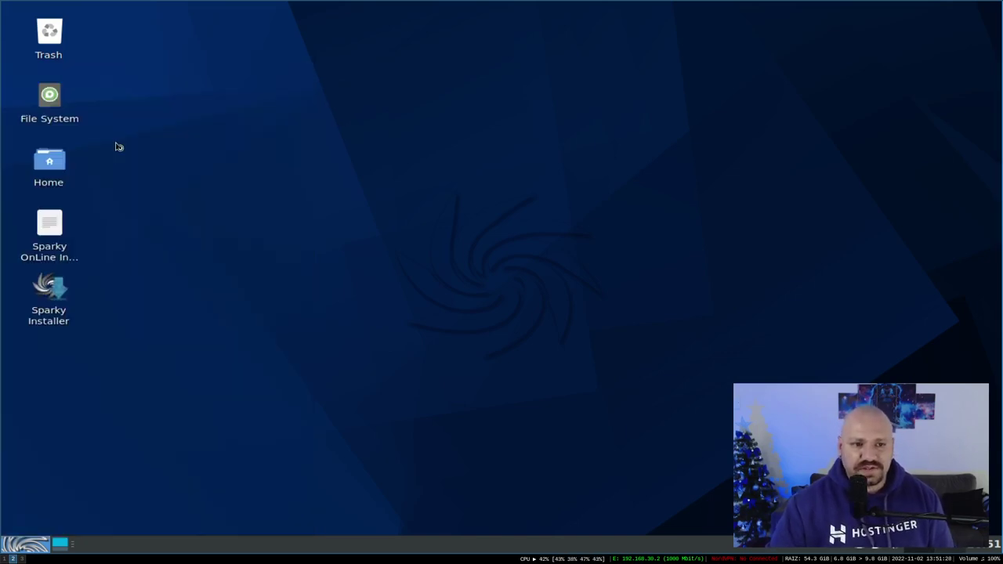
left_click_drag(248, 13, 417, 106)
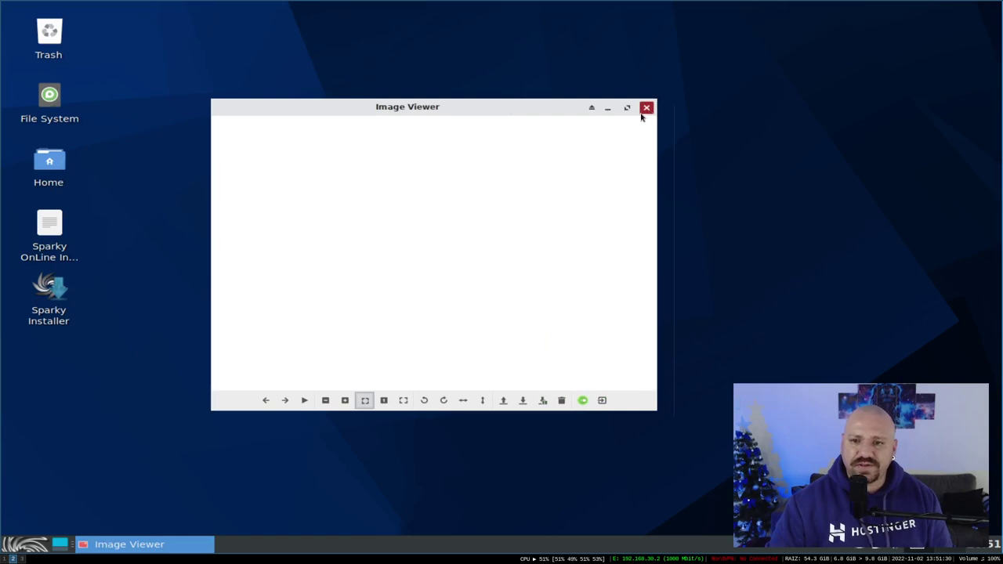
left_click(647, 108)
Step: Launch HexChat from the Internet applications, view its network list and close it
left_click(11, 544)
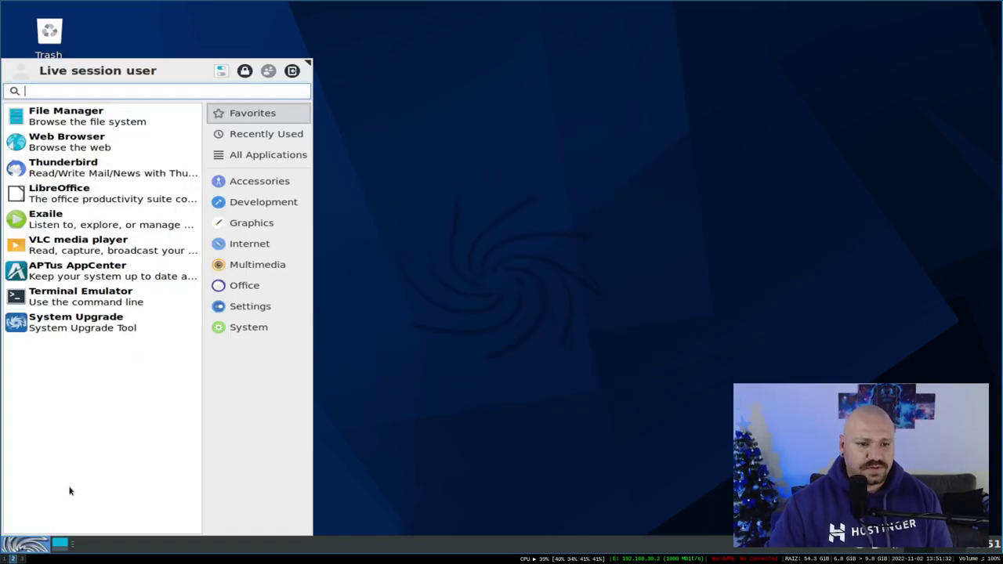
left_click(267, 224)
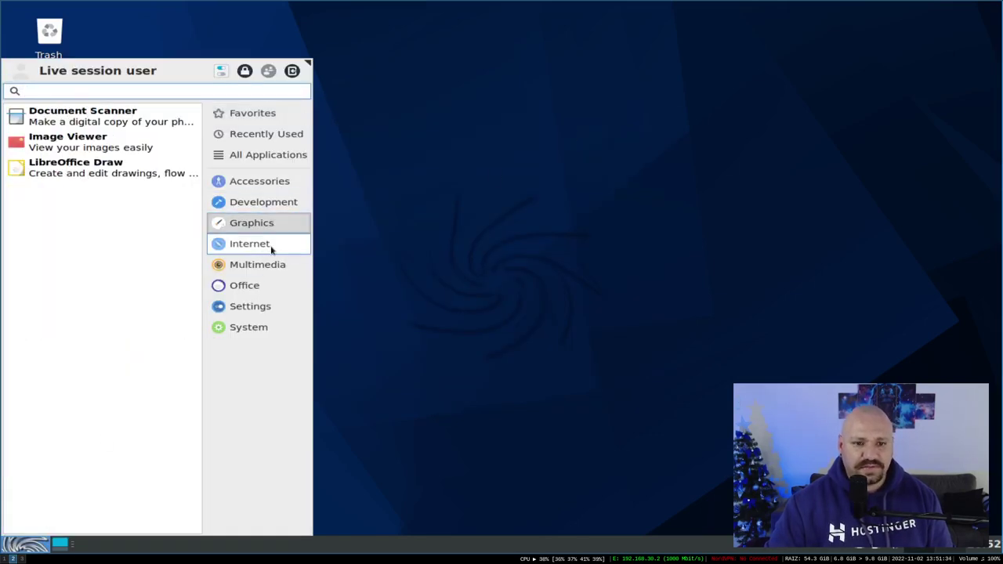
left_click(272, 249)
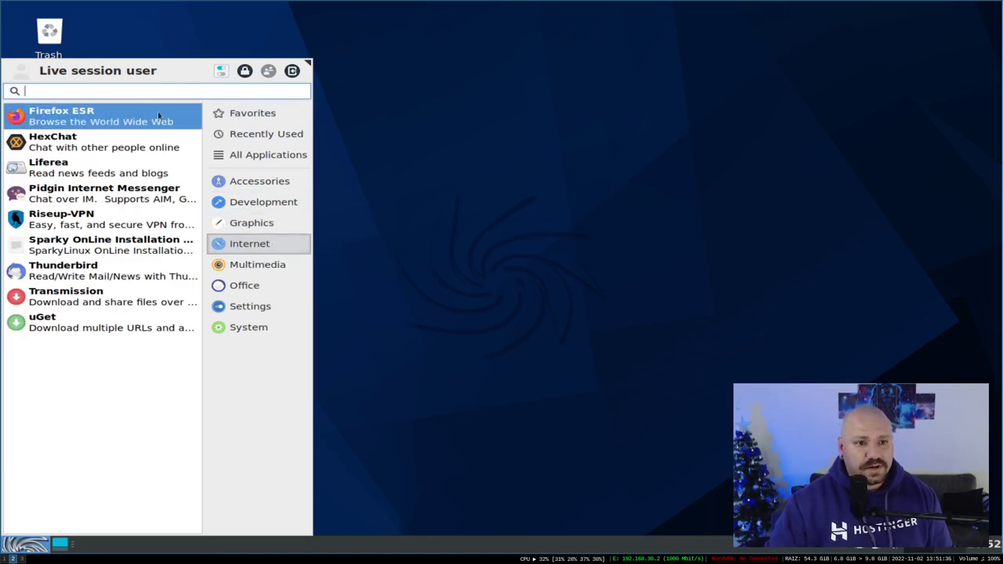
left_click(112, 146)
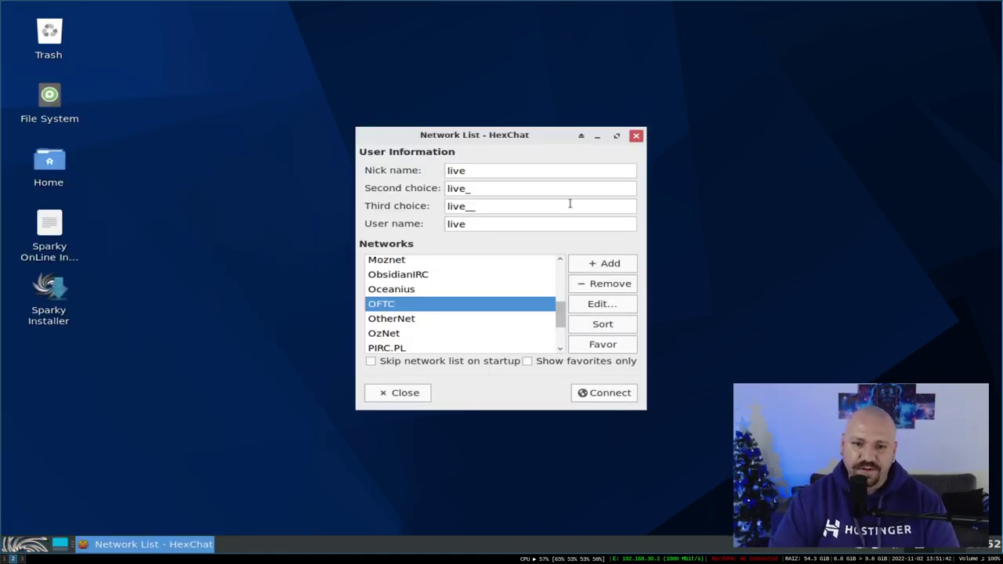
left_click(636, 136)
Step: Launch Liferea from the Internet applications and maximize its window with the Ars Technica feed selected
left_click(8, 541)
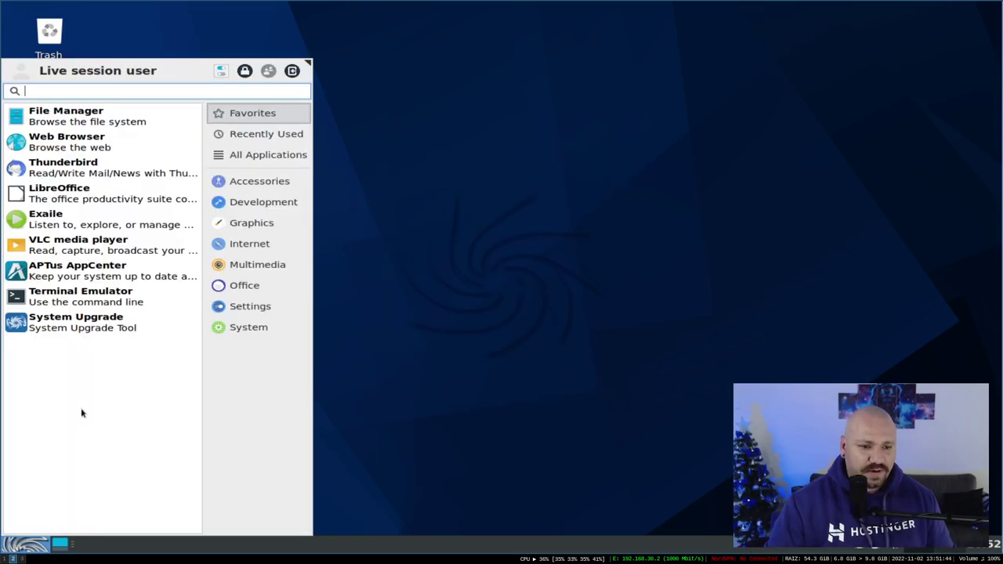
mouse_move(284, 250)
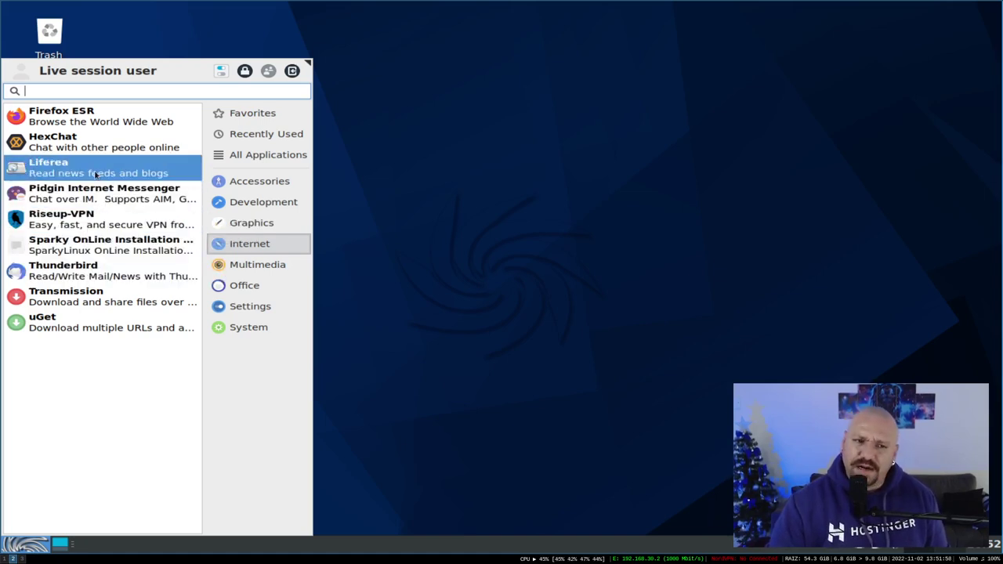
left_click(151, 174)
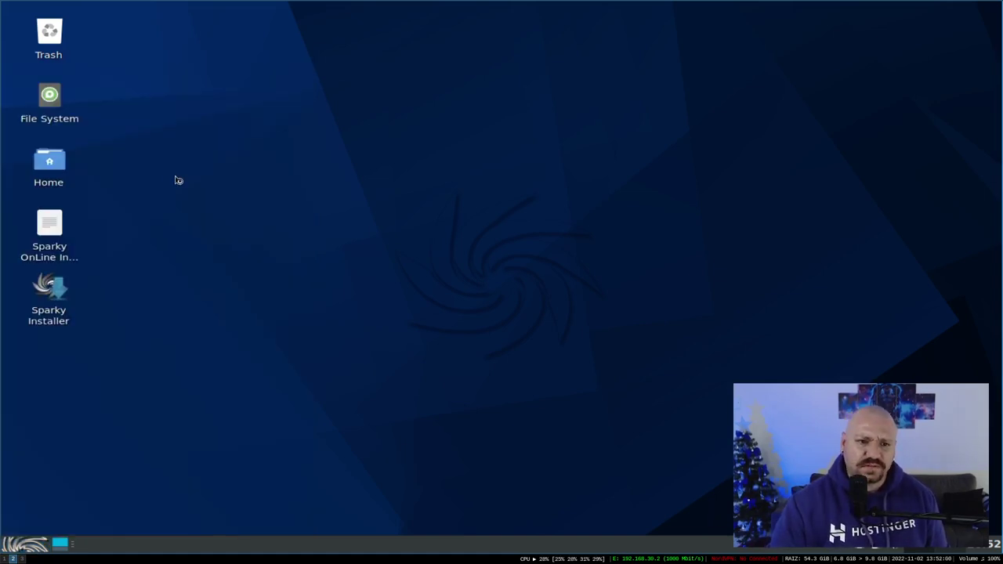
left_click_drag(260, 11, 347, 32)
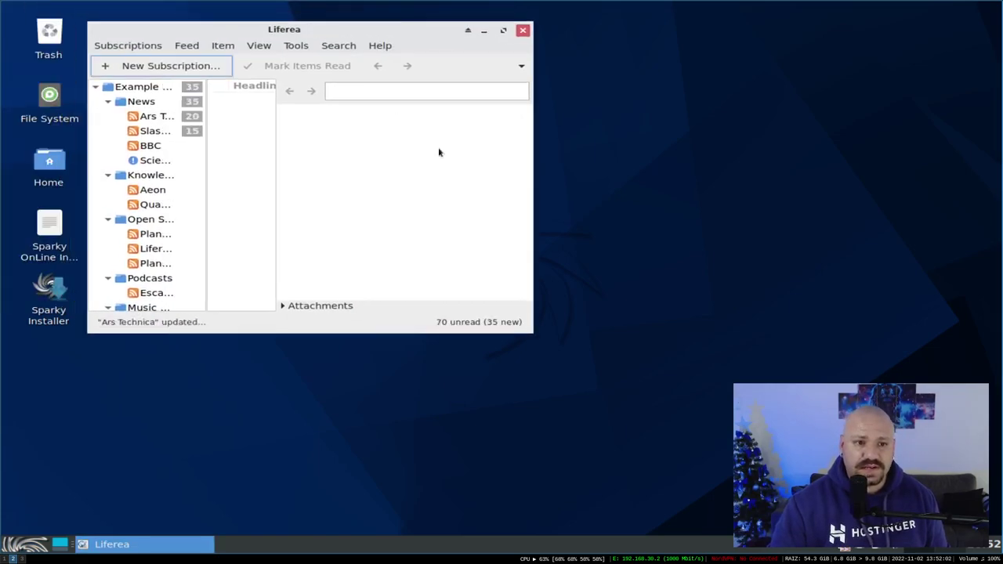
left_click(538, 336)
left_click_drag(529, 330, 789, 333)
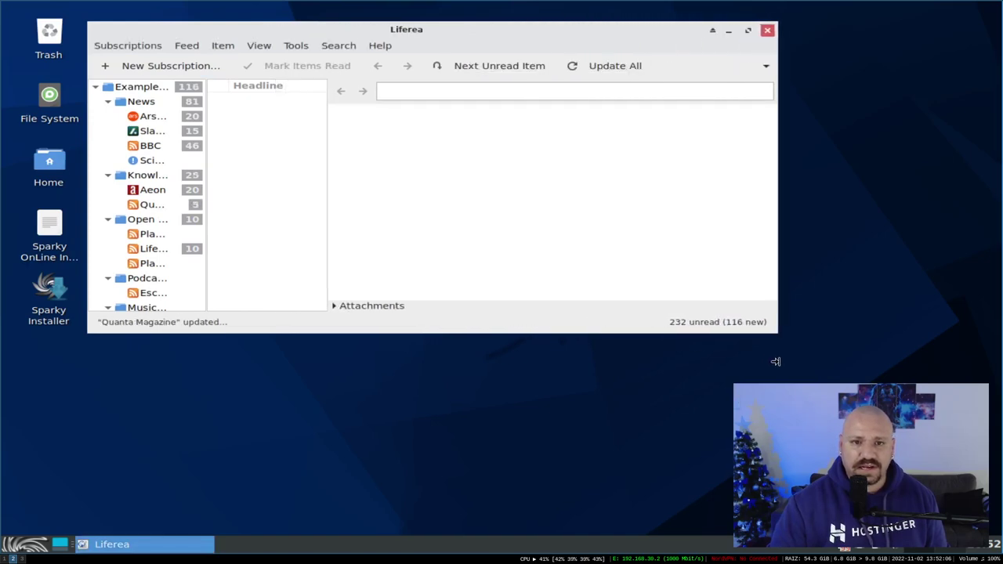
left_click(152, 116)
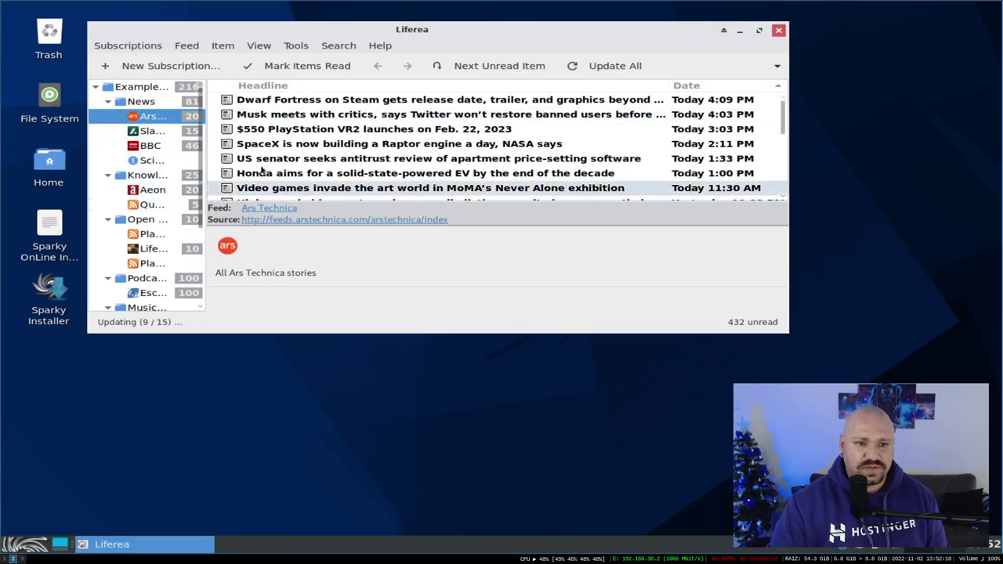
key("super+Up")
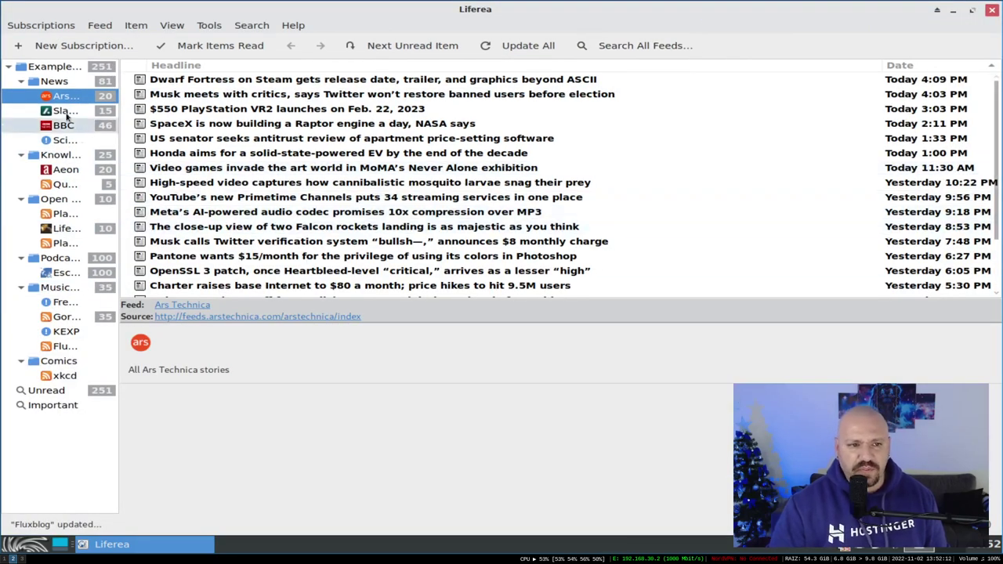
Step: Look through the headlines of the Slashdot, BBC, Science and Aeon feeds
left_click(66, 113)
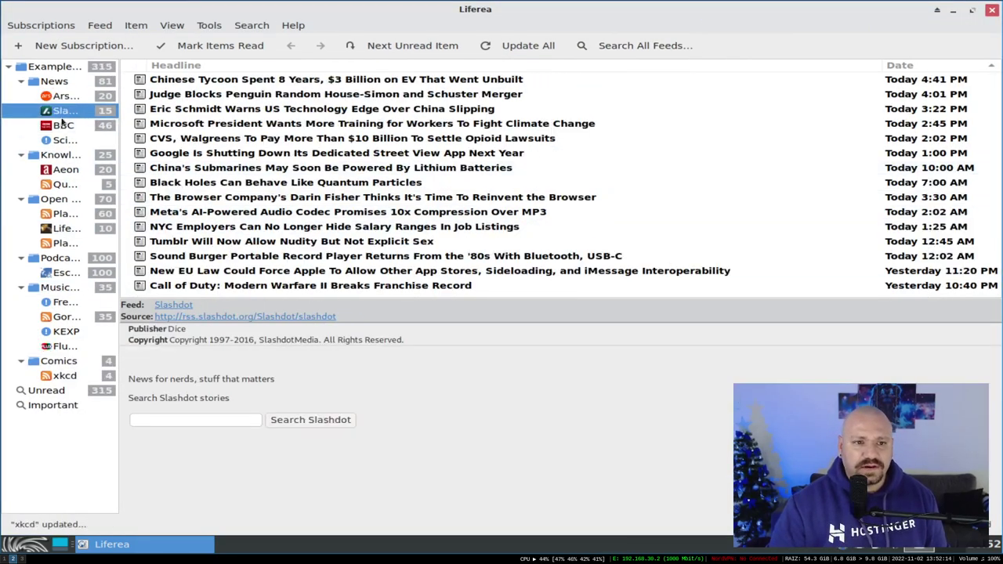
left_click(63, 127)
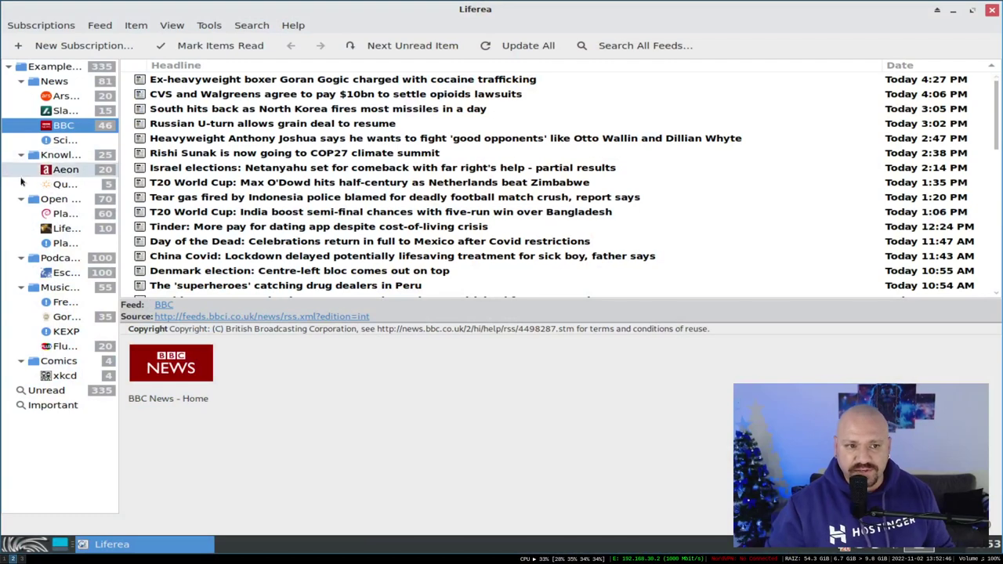
left_click(70, 139)
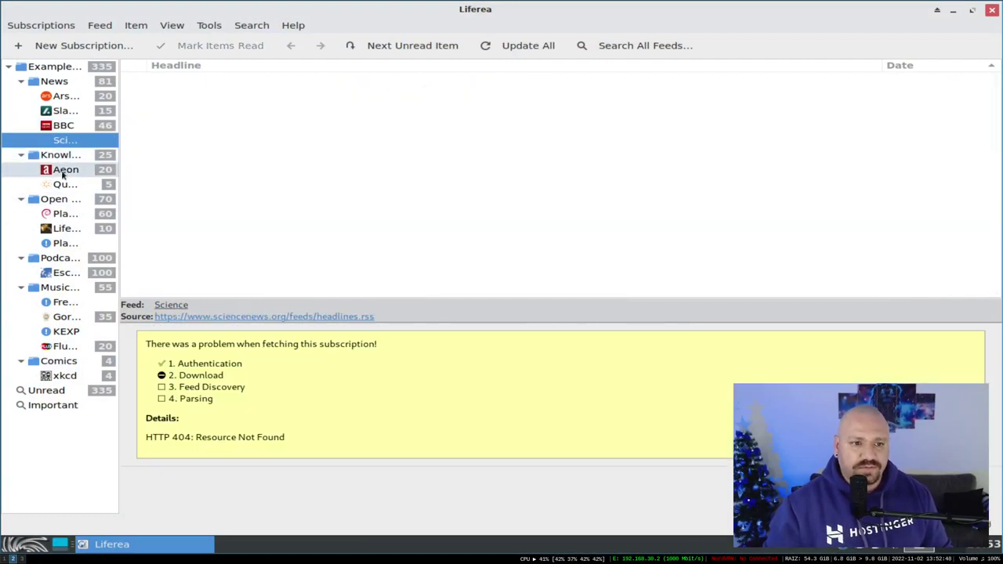
left_click(63, 171)
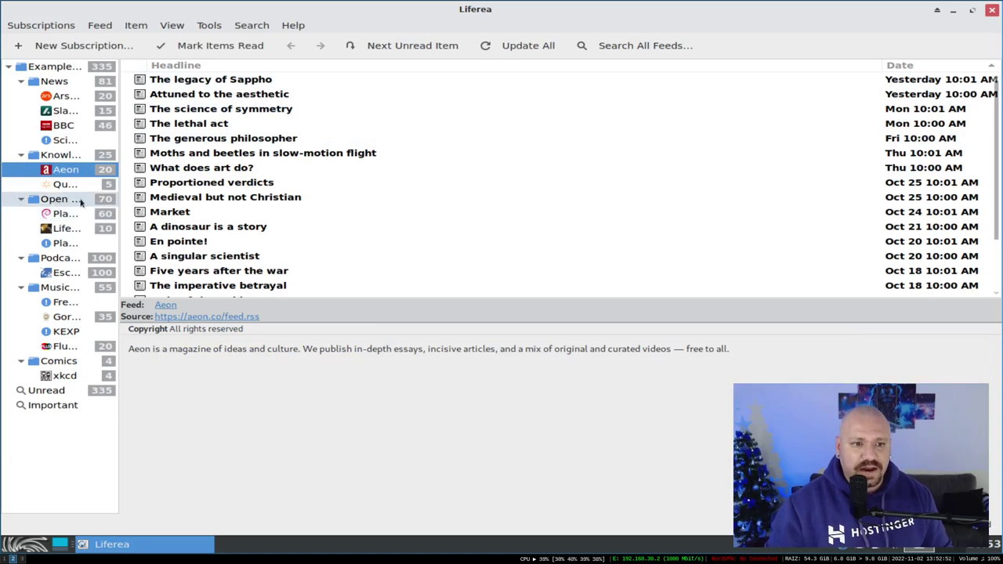
Step: Widen the feed list so the full feed names fit, and read the newest Planet Debian post
left_click_drag(118, 204, 183, 208)
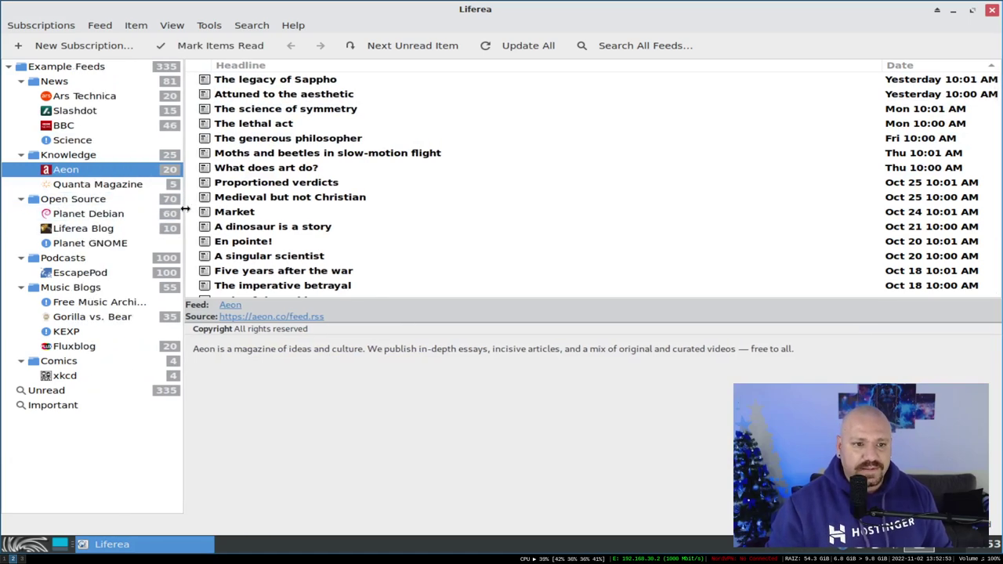
left_click(118, 215)
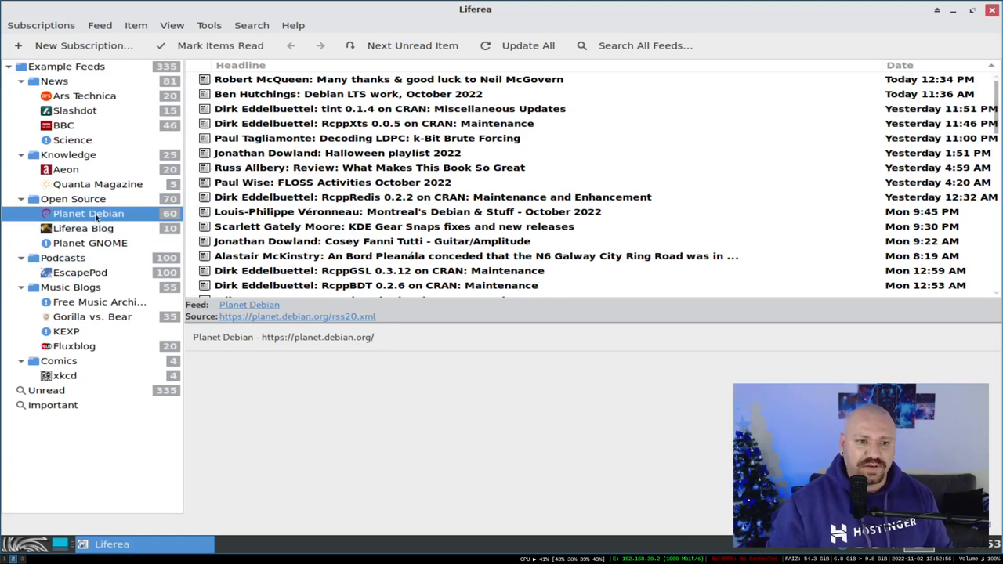
left_click(376, 79)
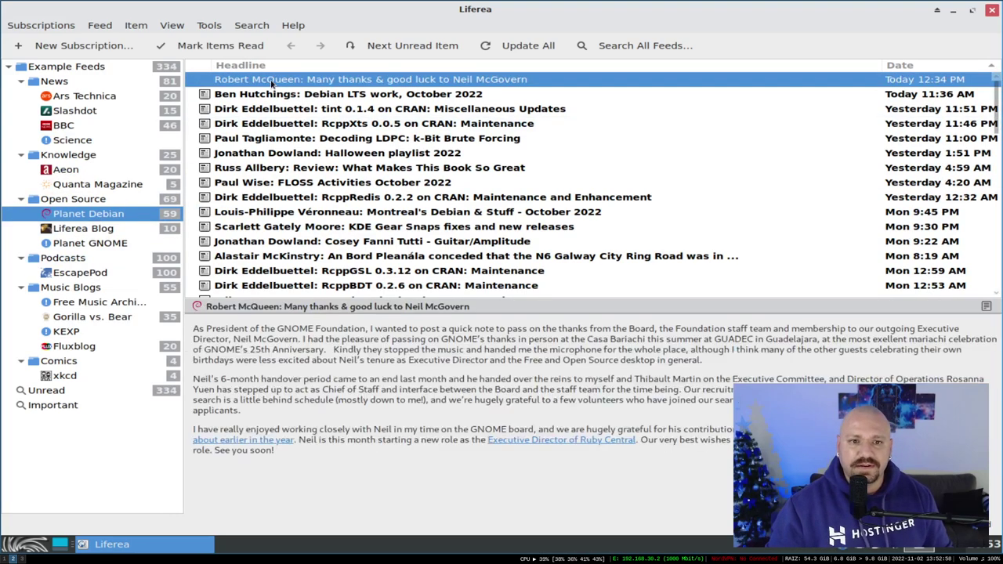
scroll(519, 432, "down", 1)
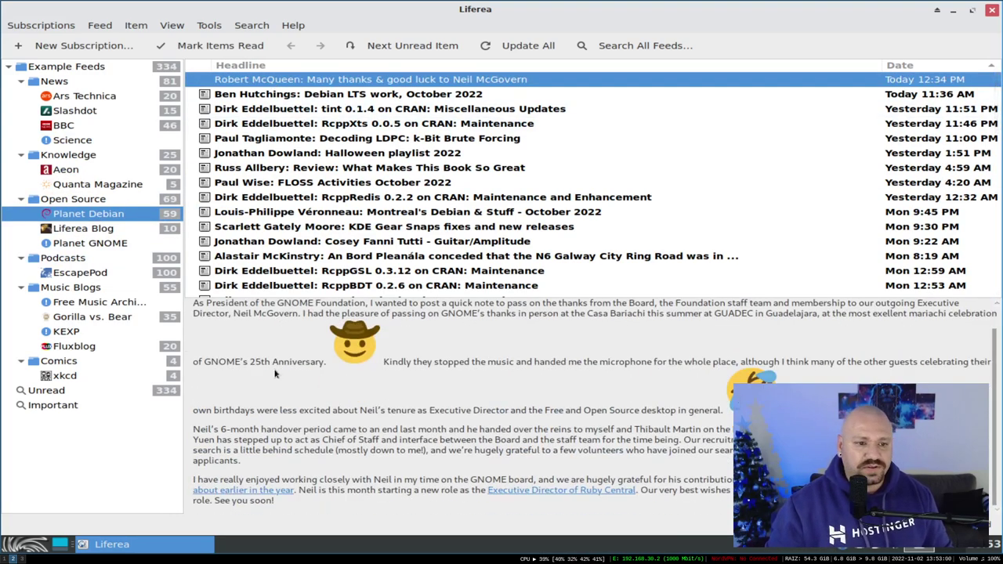
Step: Check the Free Music Archive feed, and read the Ars Technica article about the Dwarf Fortress release on Steam
left_click(55, 301)
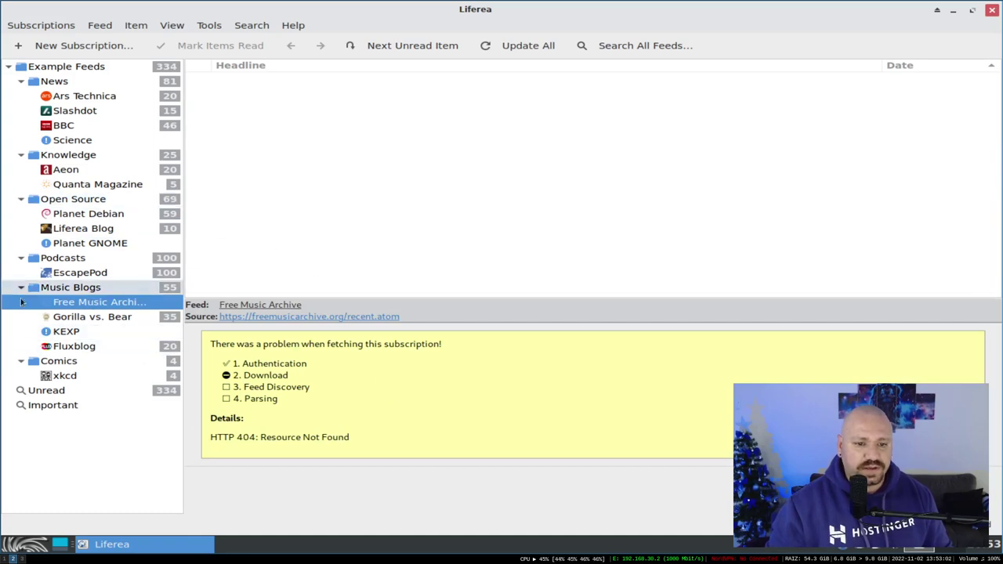
left_click(104, 96)
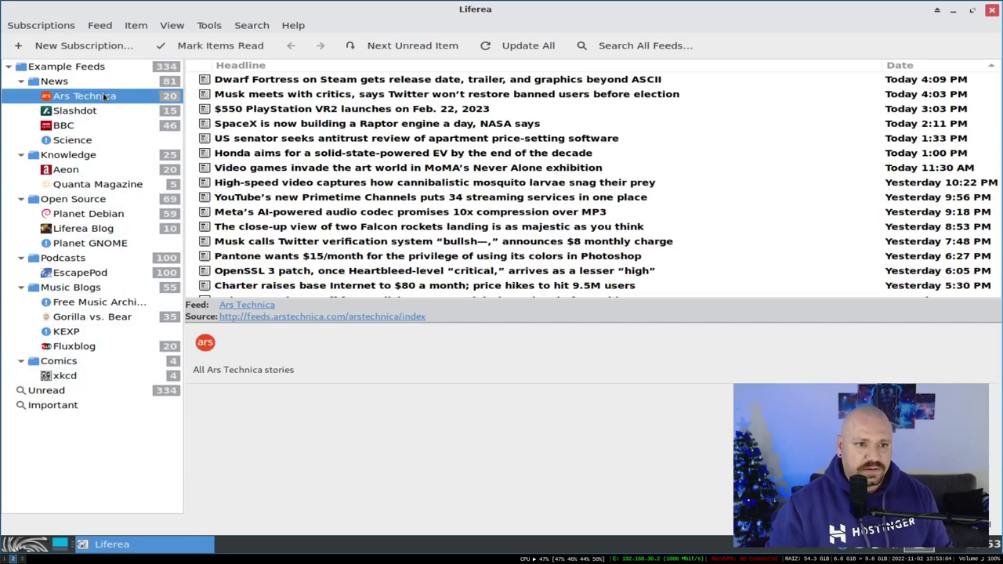
left_click(317, 81)
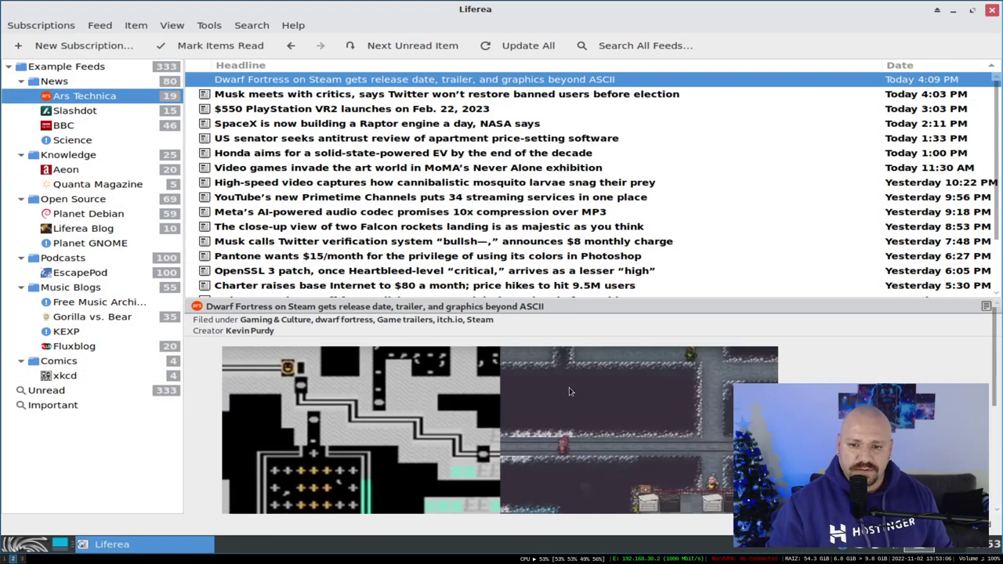
scroll(569, 387, "down", 4)
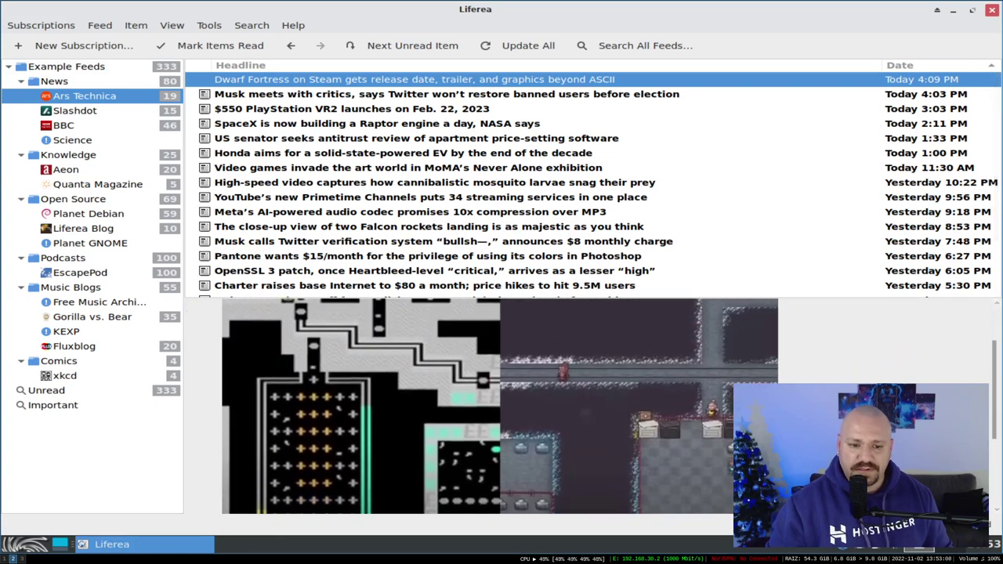
scroll(584, 437, "down", 2)
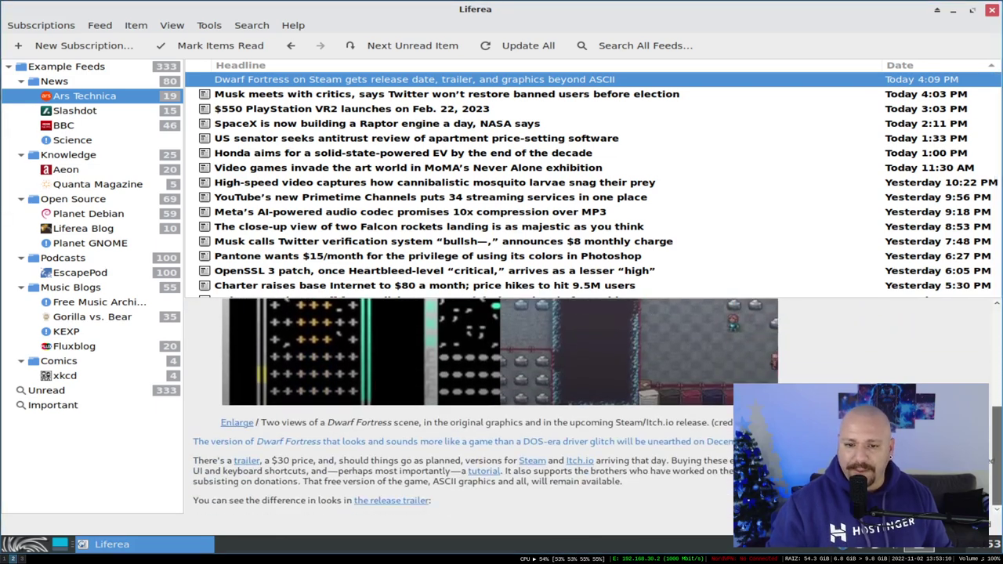
Step: Read the Ars Technica article about Musk, Twitter and restoring banned users
left_click(421, 94)
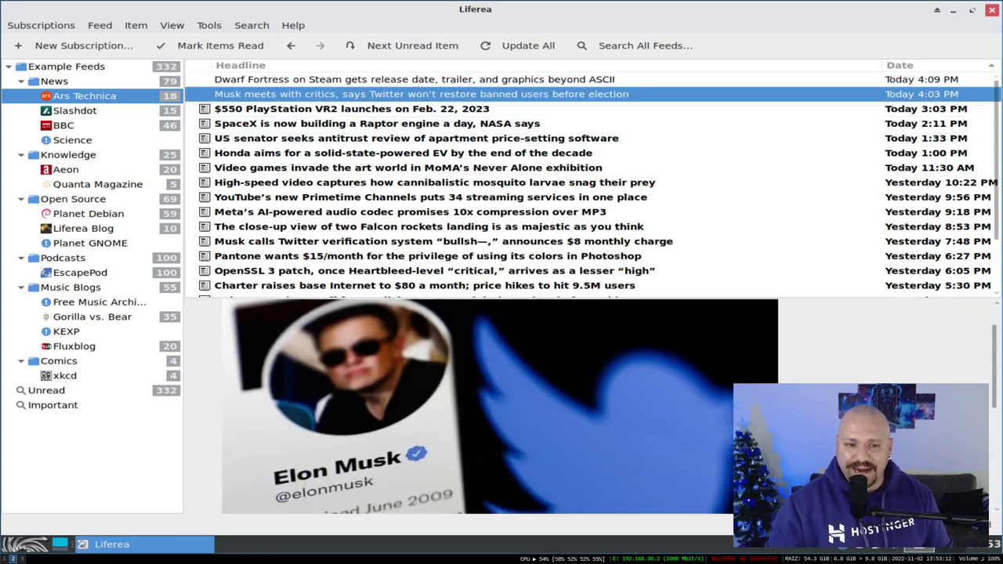
scroll(502, 408, "down", 3)
scroll(999, 356, "down", 2)
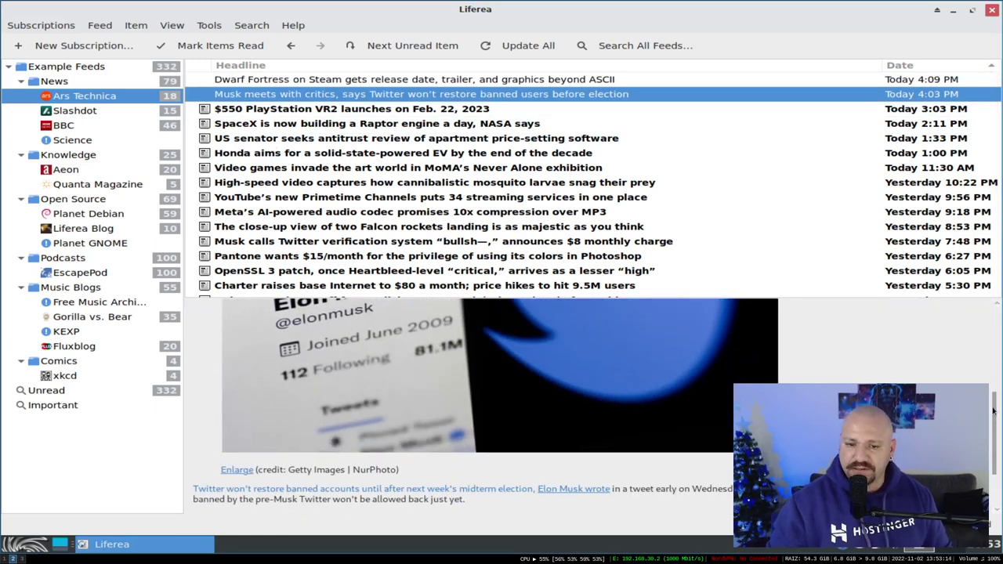
scroll(993, 411, "down", 1)
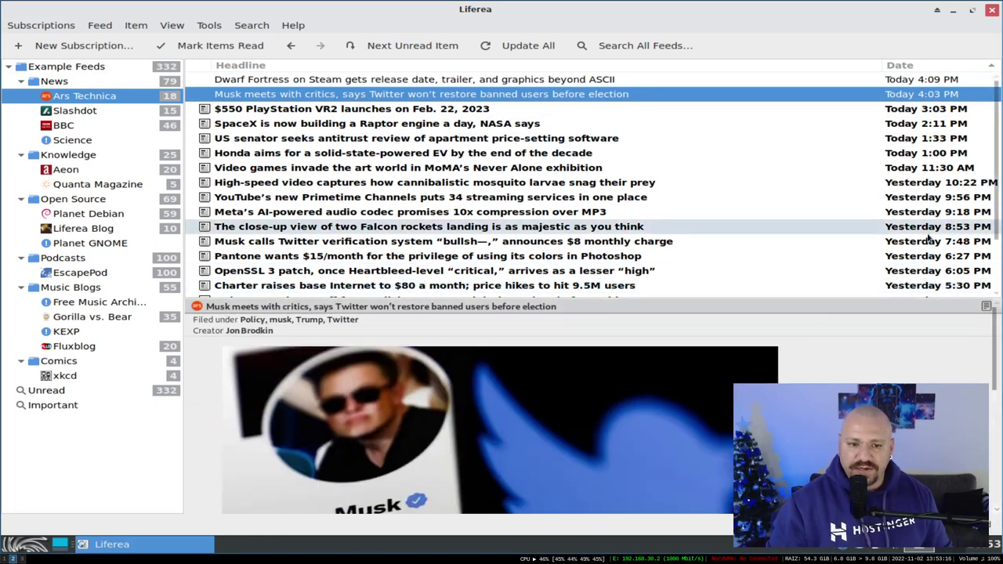
Step: View the Ars Technica article about the $550 PlayStation VR2 launch
left_click(194, 109)
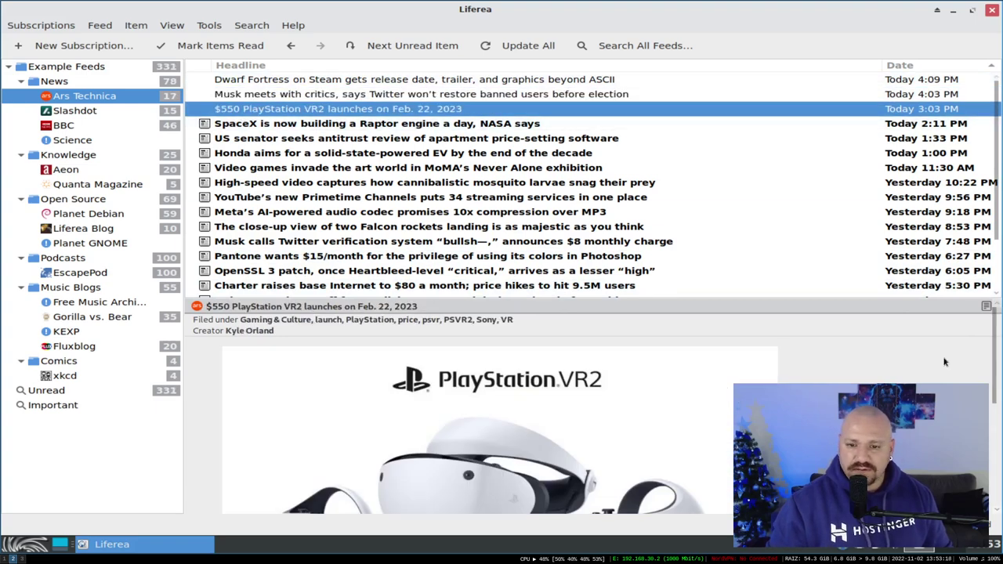
scroll(994, 337, "down", 5)
scroll(993, 337, "up", 5)
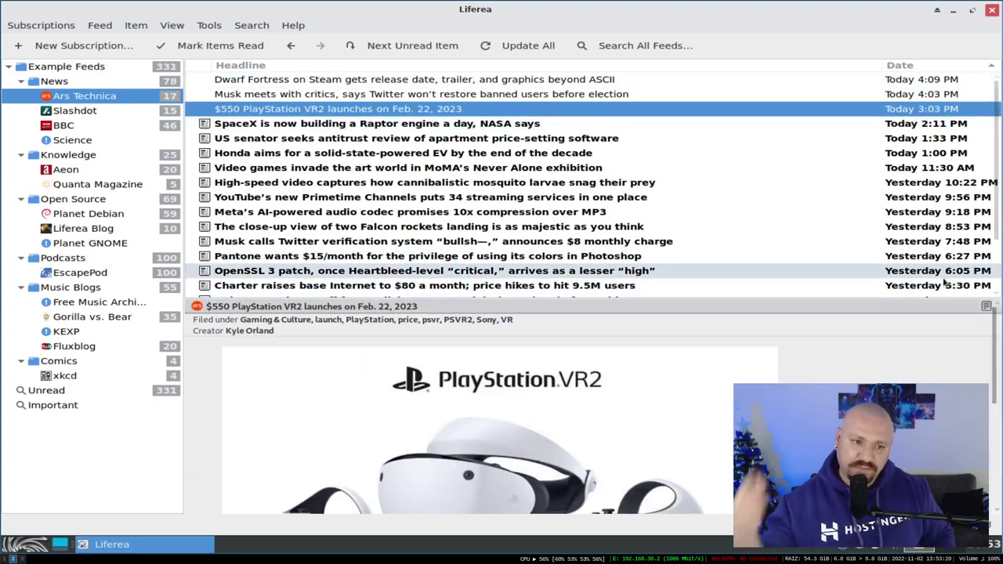
Step: Step through the News feeds down to Science and return to the BBC feed
key("Down")
key("Down")
key("Down")
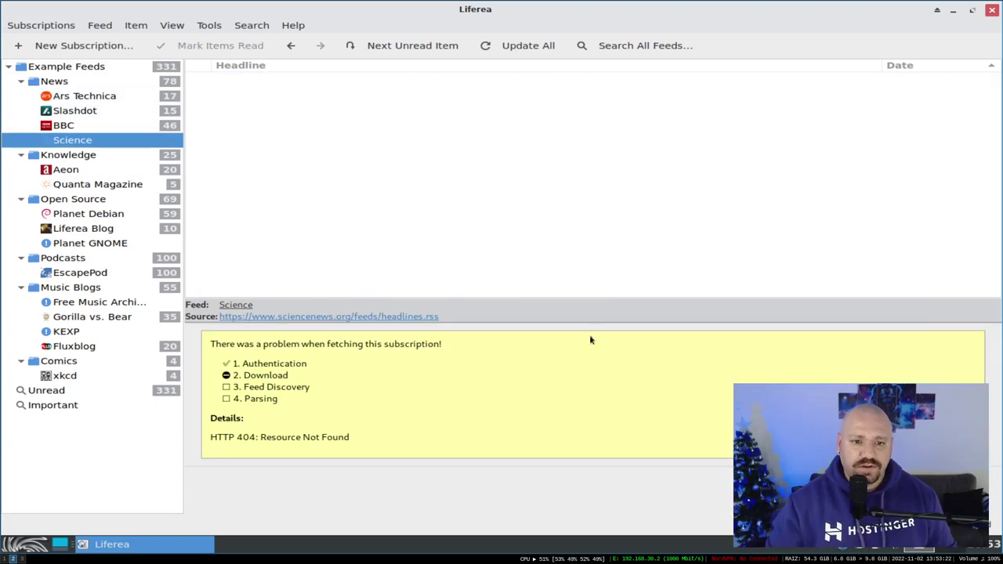
key("Up")
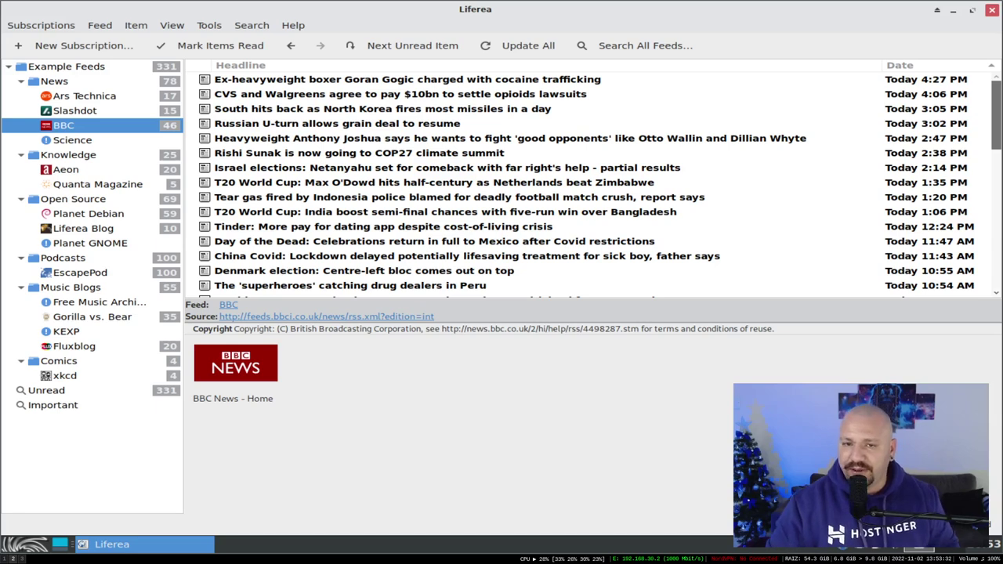
Step: Close Liferea and launch Riseup-VPN from the Internet applications
left_click(992, 11)
left_click(23, 544)
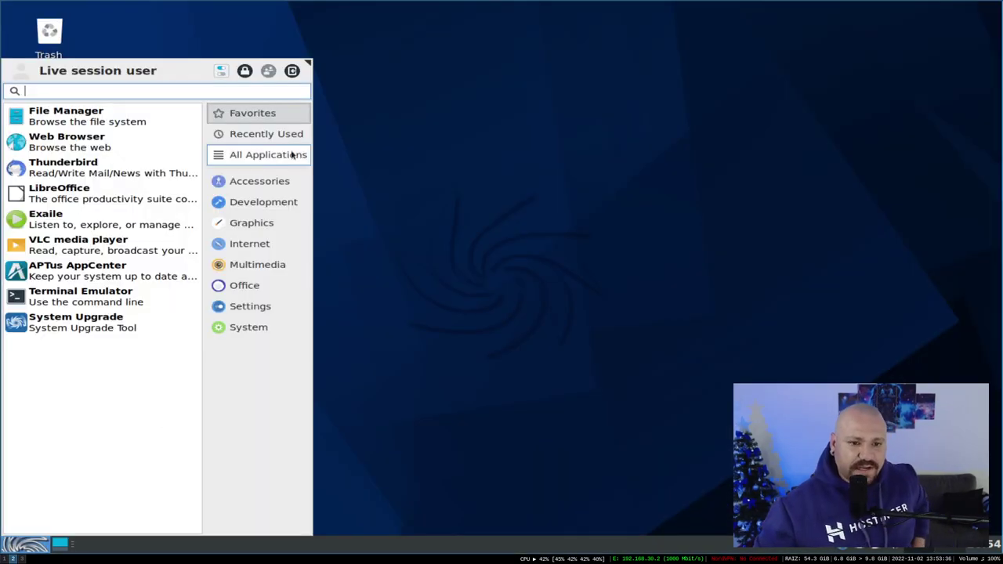
left_click(272, 253)
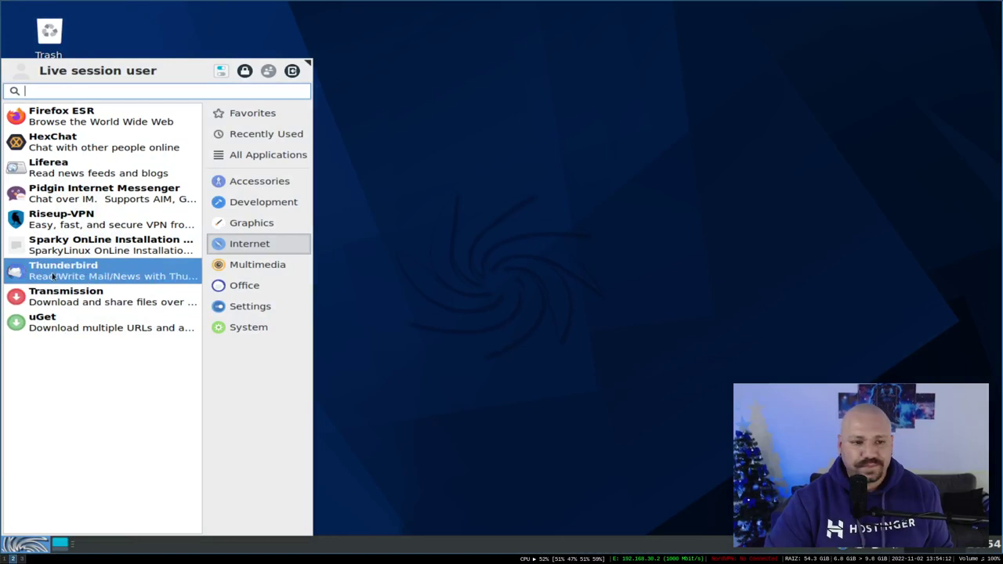
left_click(102, 231)
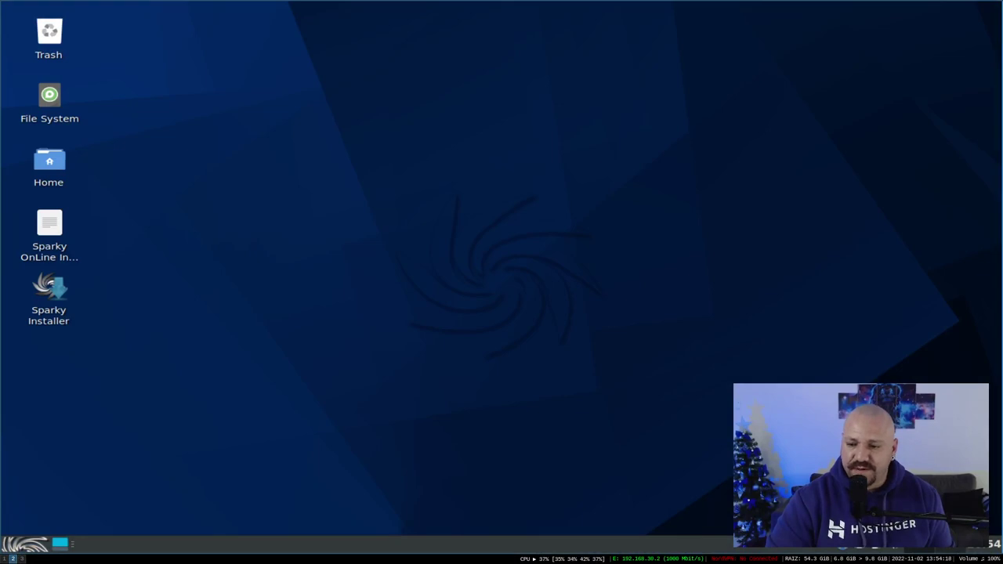
Step: Try launching Riseup-VPN a second time, and check the Internet applications list again
left_click(12, 549)
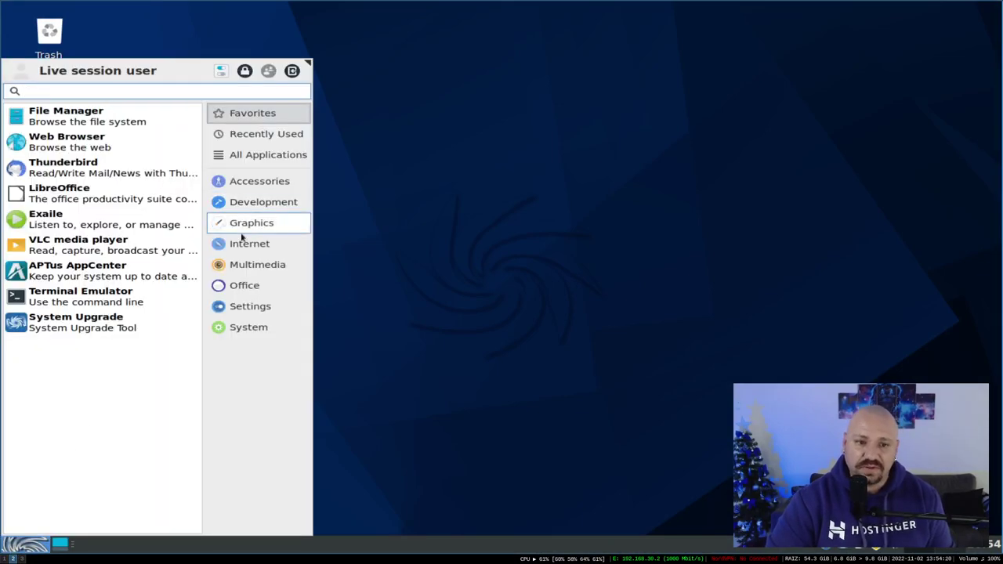
left_click(249, 243)
left_click(90, 223)
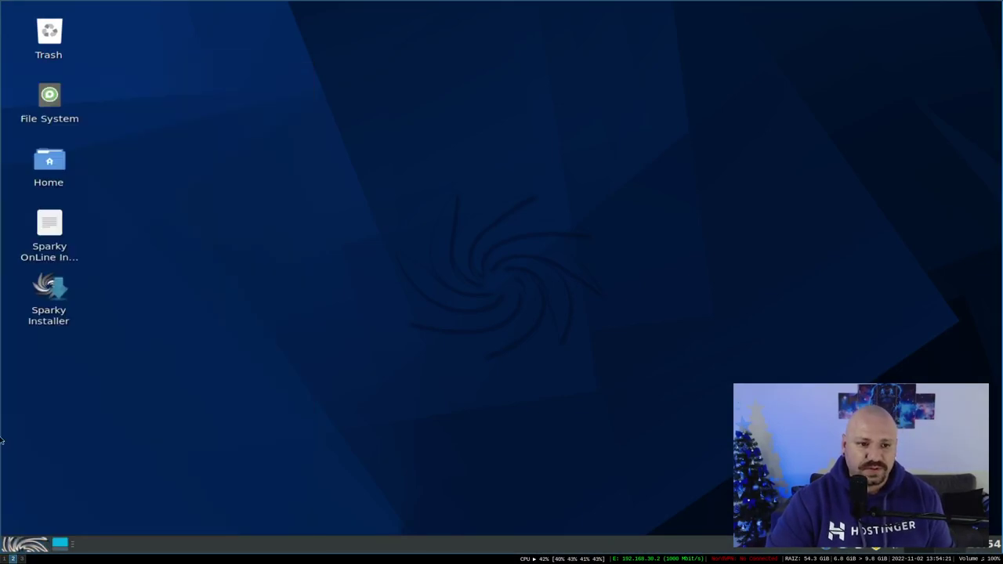
left_click(27, 547)
left_click(249, 244)
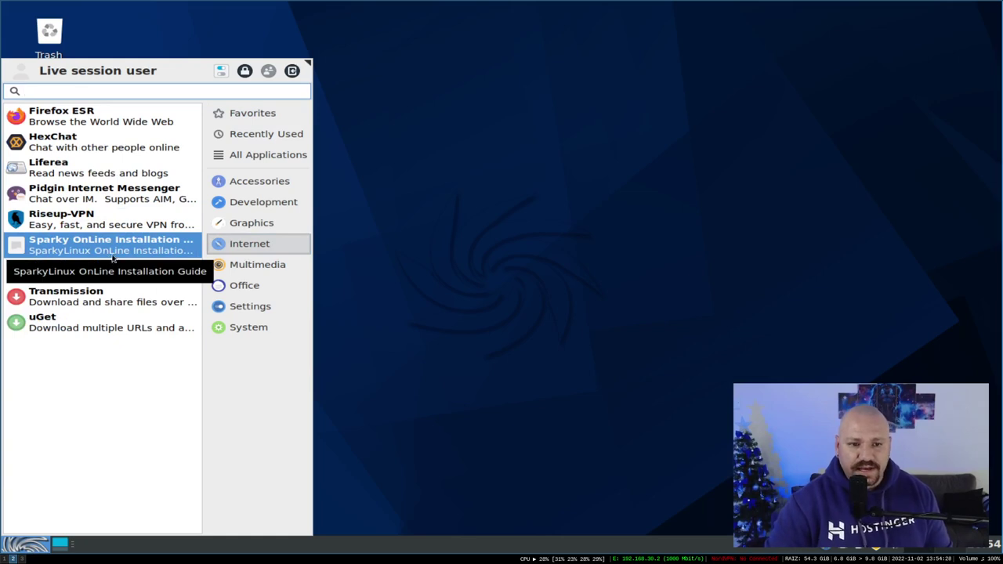
left_click(347, 208)
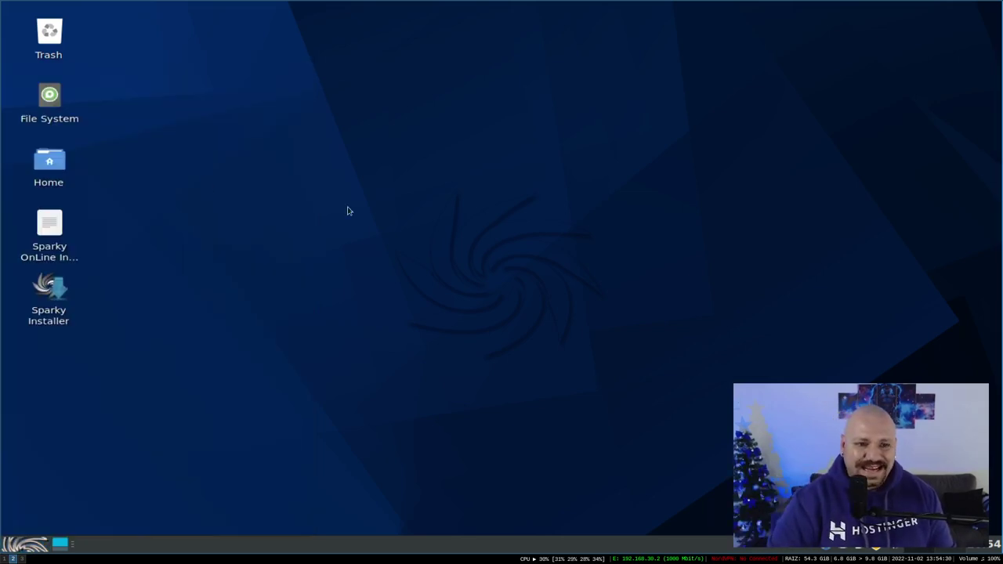
Step: Open the uGet download manager from the Internet applications, move its window inward to view it, and close it
left_click(8, 545)
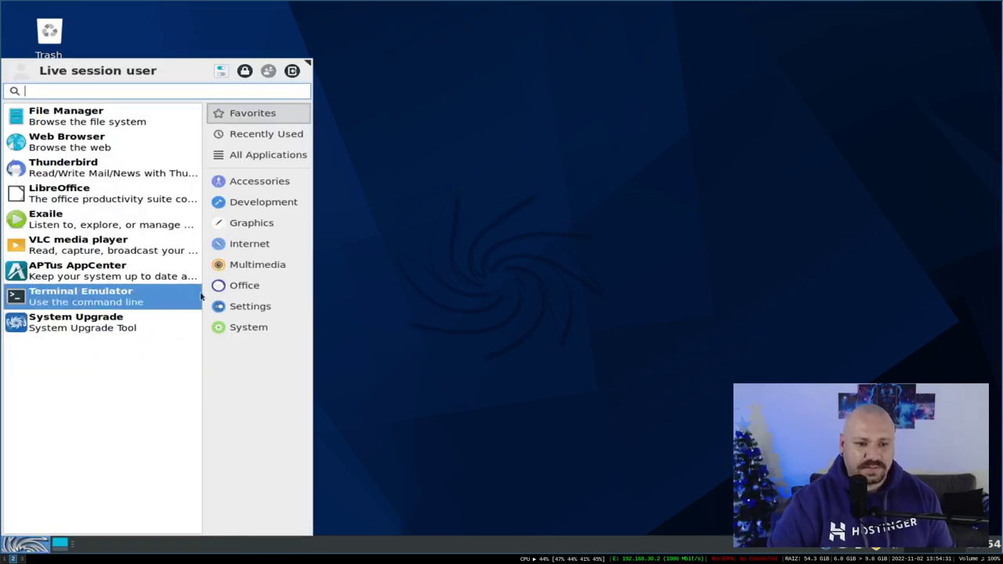
left_click(249, 244)
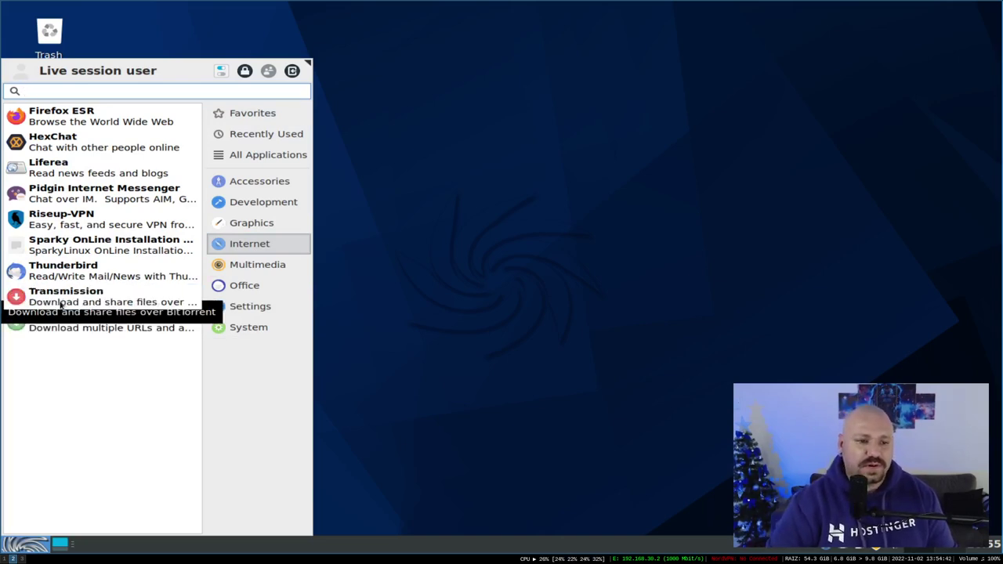
key("Escape")
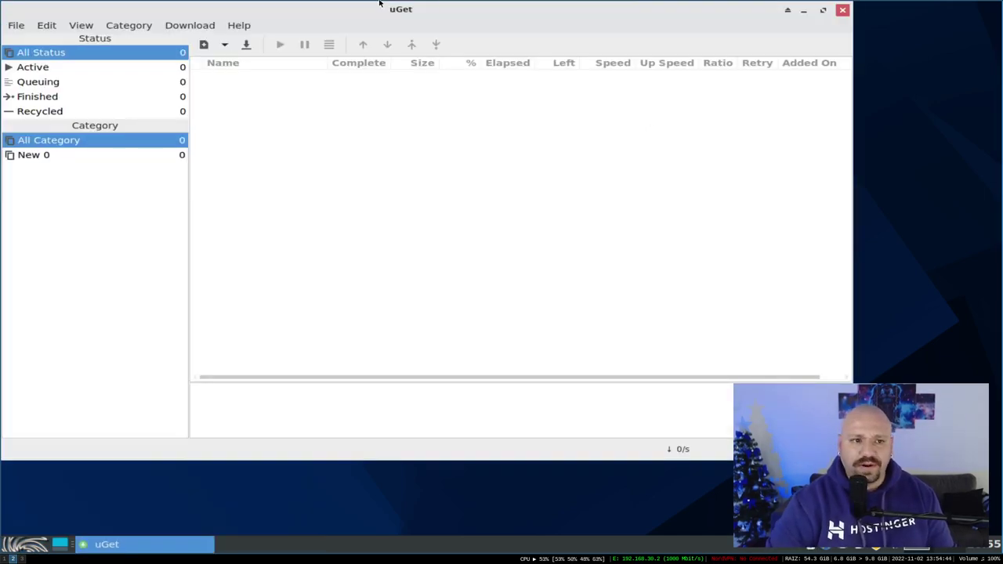
left_click_drag(467, 10, 534, 43)
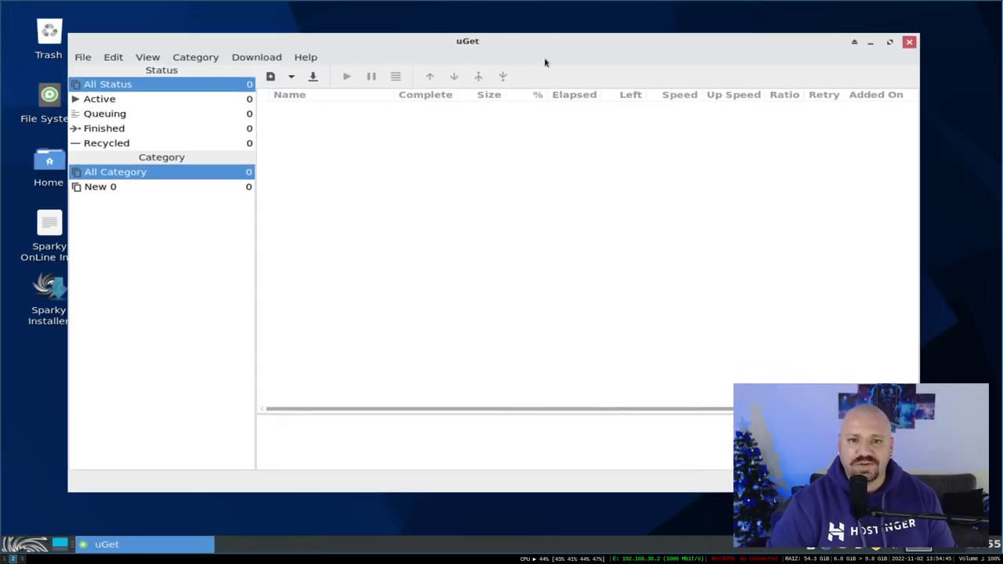
left_click(909, 43)
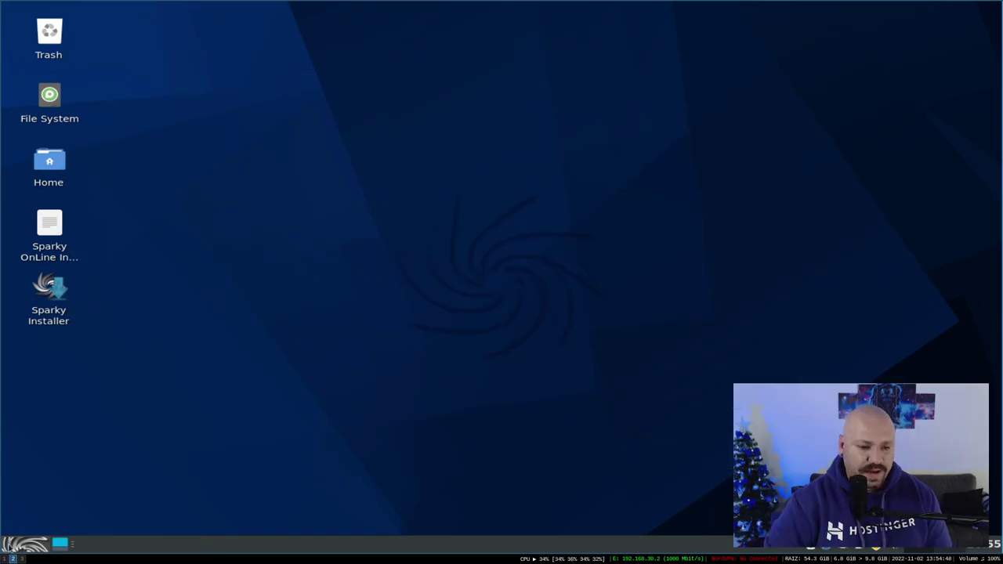
Step: Check the launch command in the Riseup-VPN launcher properties without saving any changes
key("super")
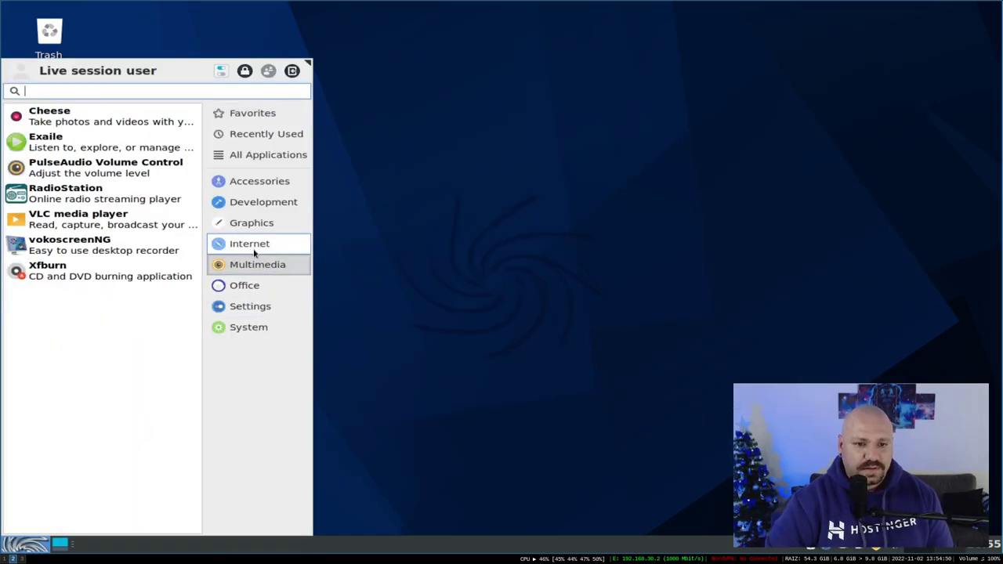
mouse_move(249, 244)
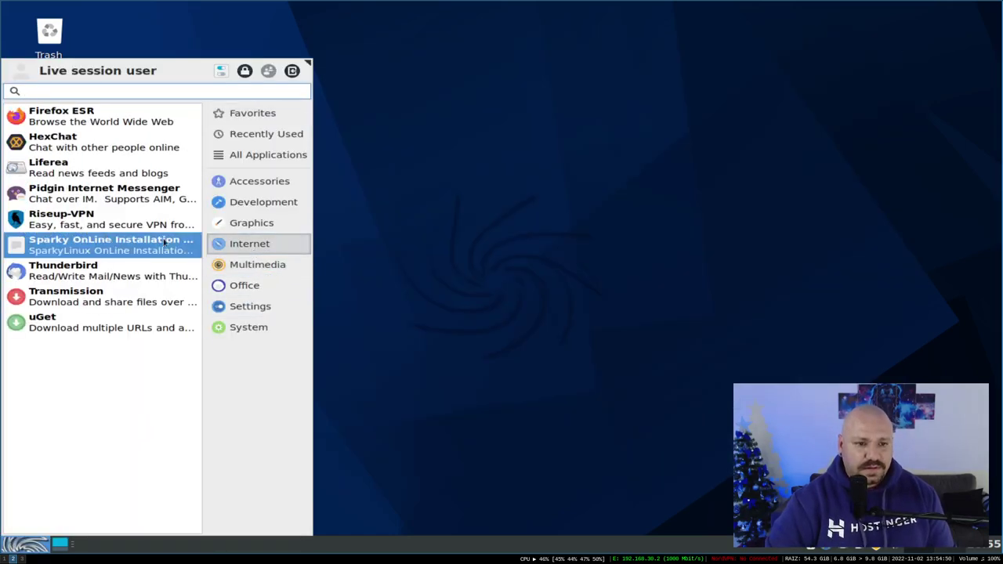
right_click(74, 222)
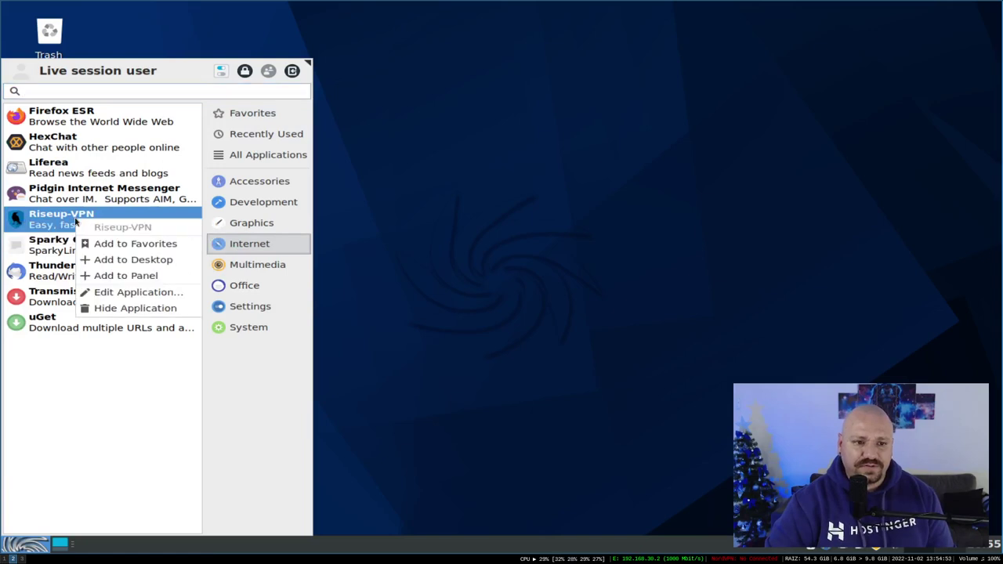
left_click(128, 293)
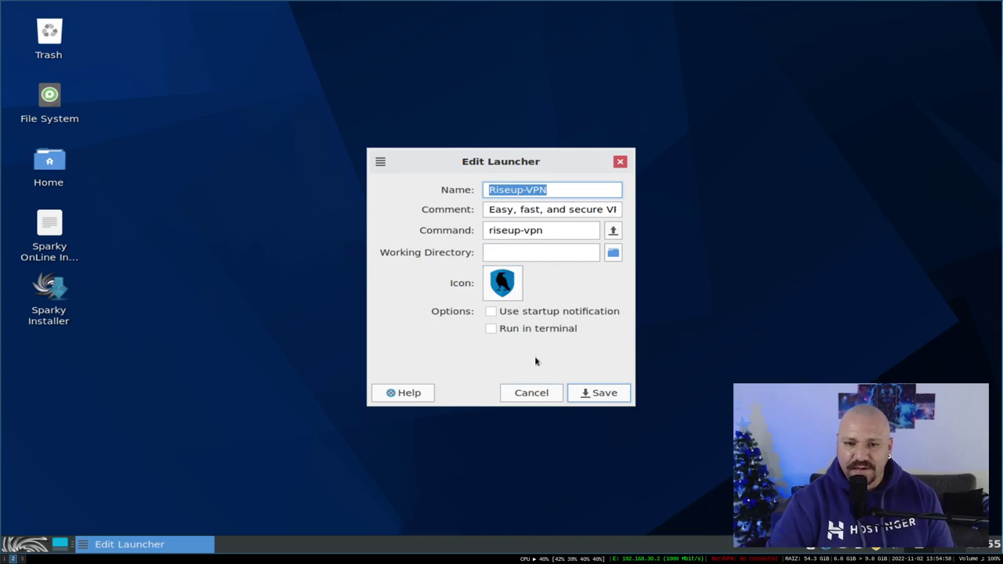
left_click(532, 397)
Step: Open a terminal in the Desktop folder and run the riseup-vpn command
right_click(200, 244)
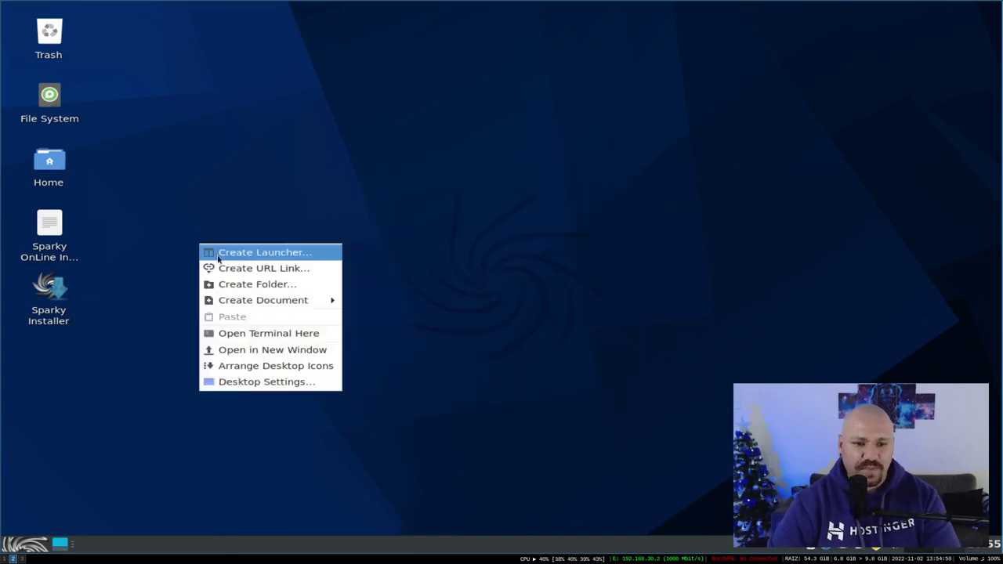
left_click(256, 331)
key("Return")
key("Return")
key("Return")
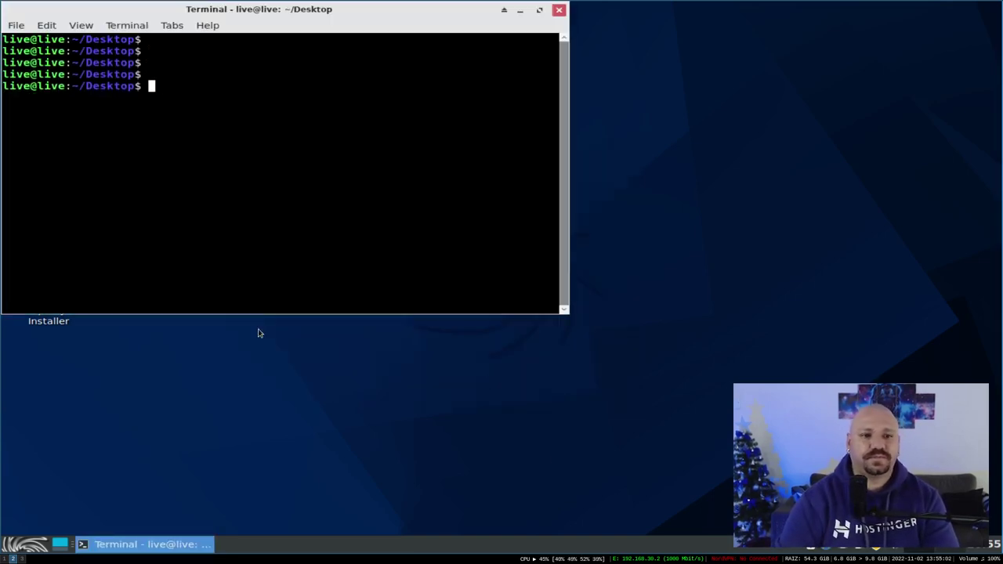
type("riseup-vpn")
key("Return")
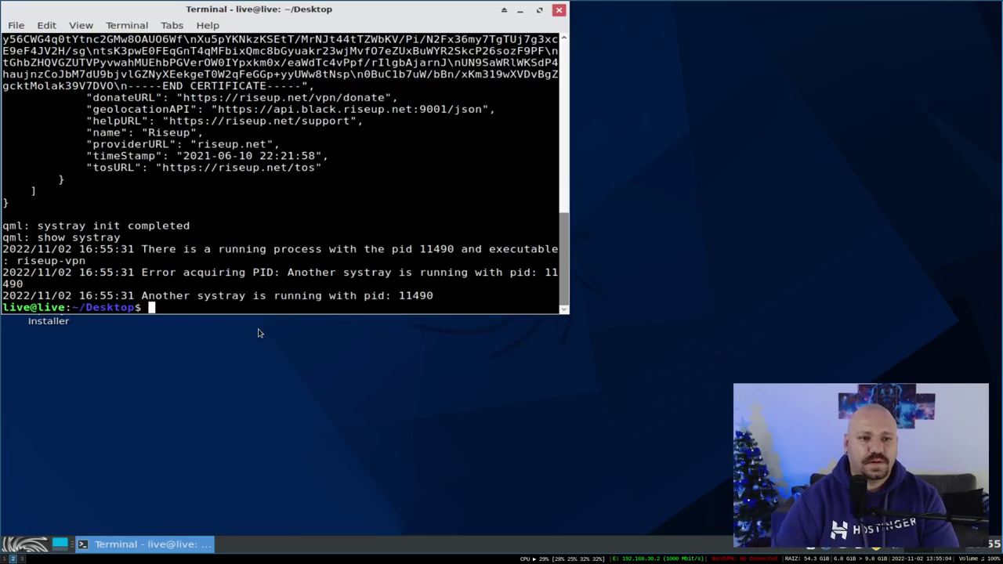
Step: Read through the riseup-vpn output, including the provider details and the running-process messages at the end, and close the terminal
scroll(376, 217, "up", 1)
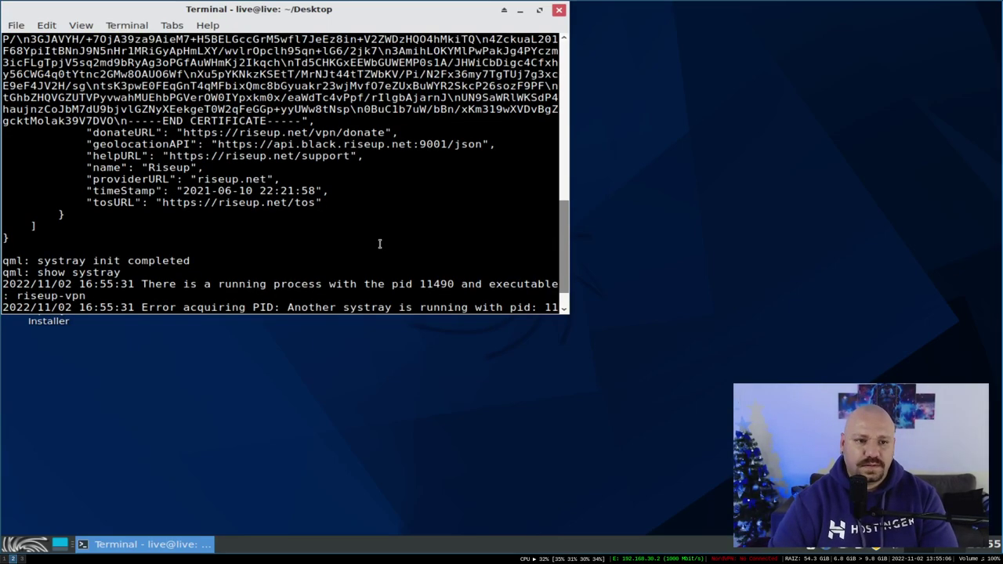
scroll(379, 244, "up", 10)
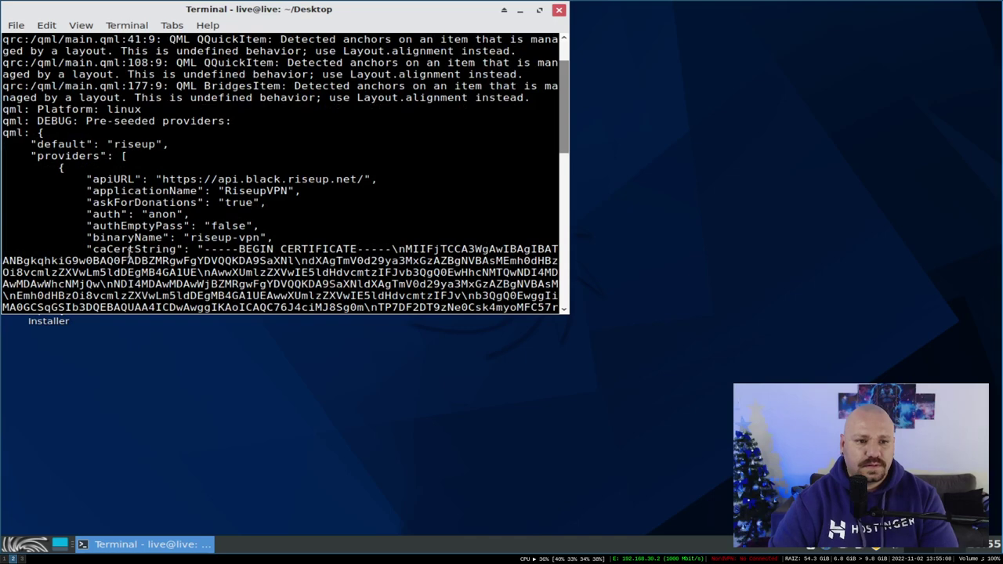
scroll(187, 251, "up", 2)
left_click_drag(214, 93, 219, 202)
left_click(219, 202)
scroll(200, 167, "down", 12)
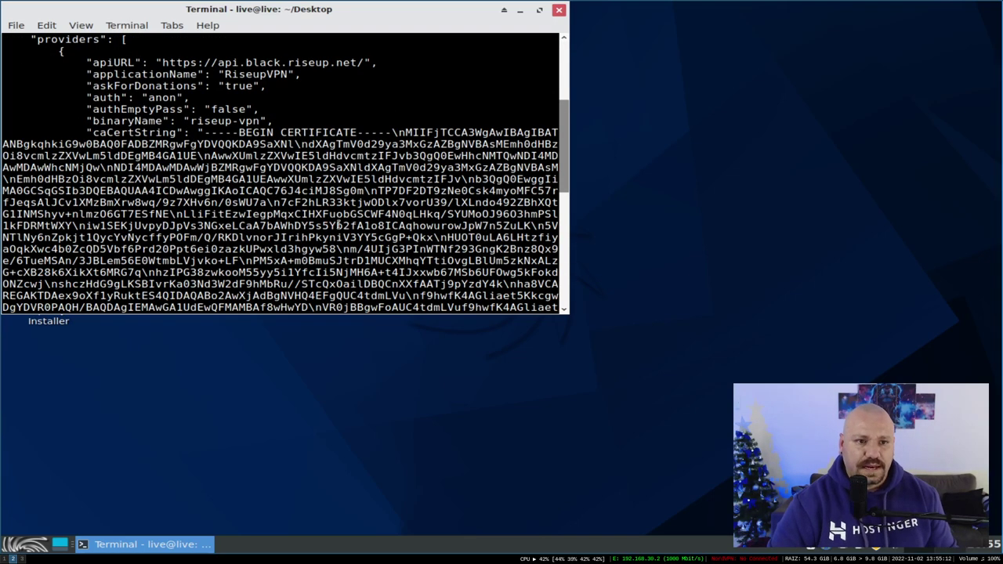
left_click(570, 318)
left_click_drag(565, 314, 580, 314)
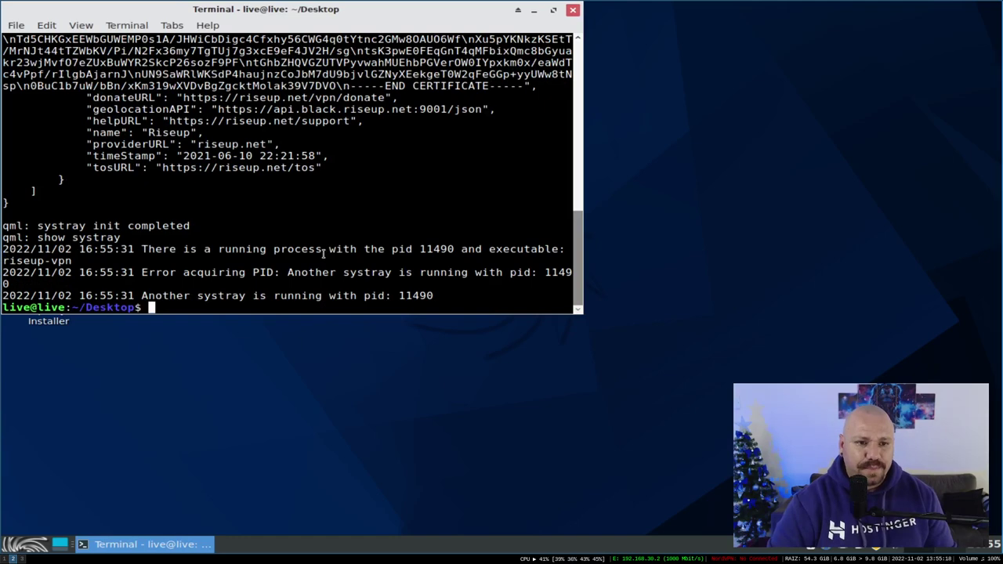
scroll(324, 252, "up", 1)
scroll(423, 310, "down", 1)
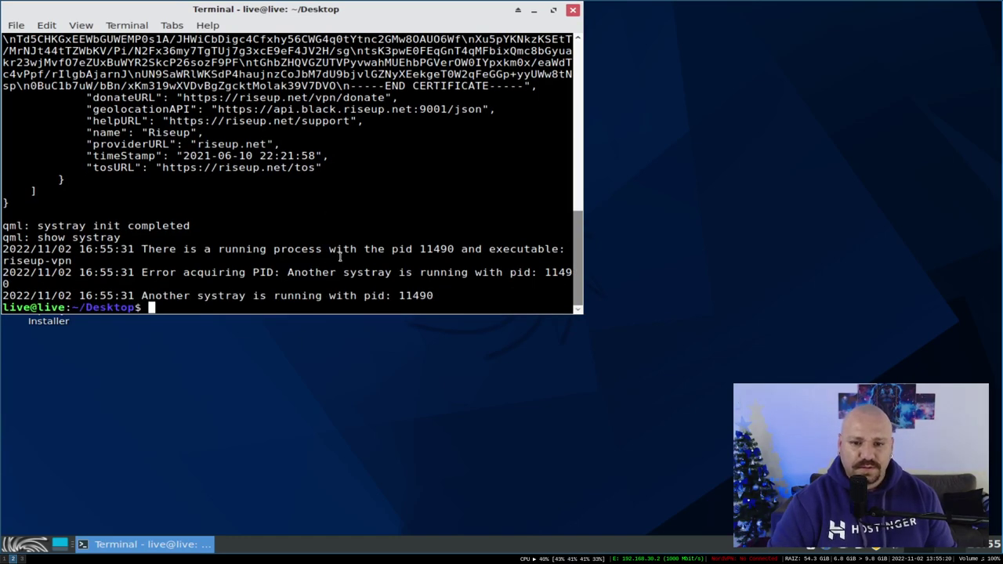
left_click_drag(137, 273, 429, 284)
left_click(429, 279)
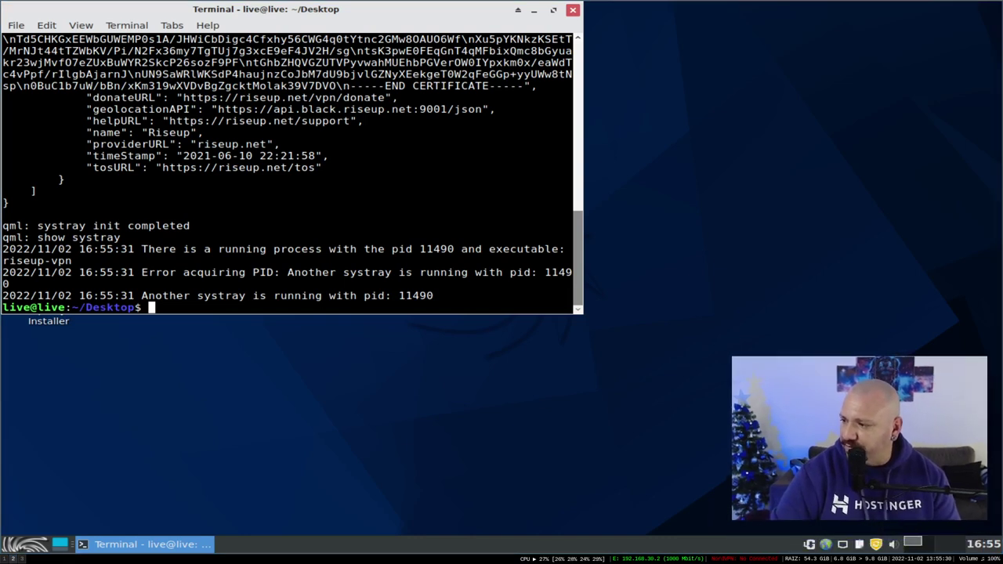
key("alt+F4")
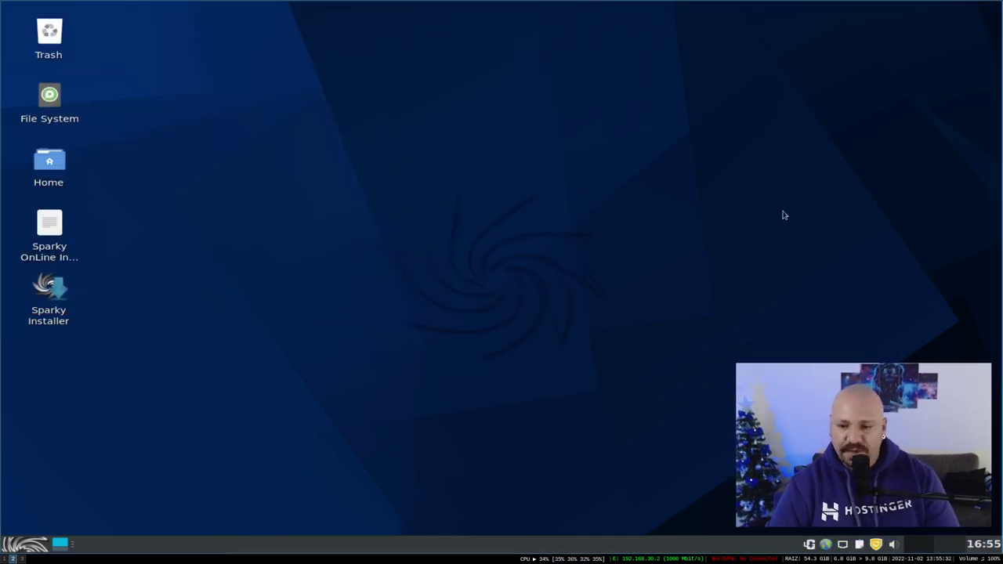
Step: Reconnect Riseup-VPN through its system tray entry and check the options it offers
right_click(876, 544)
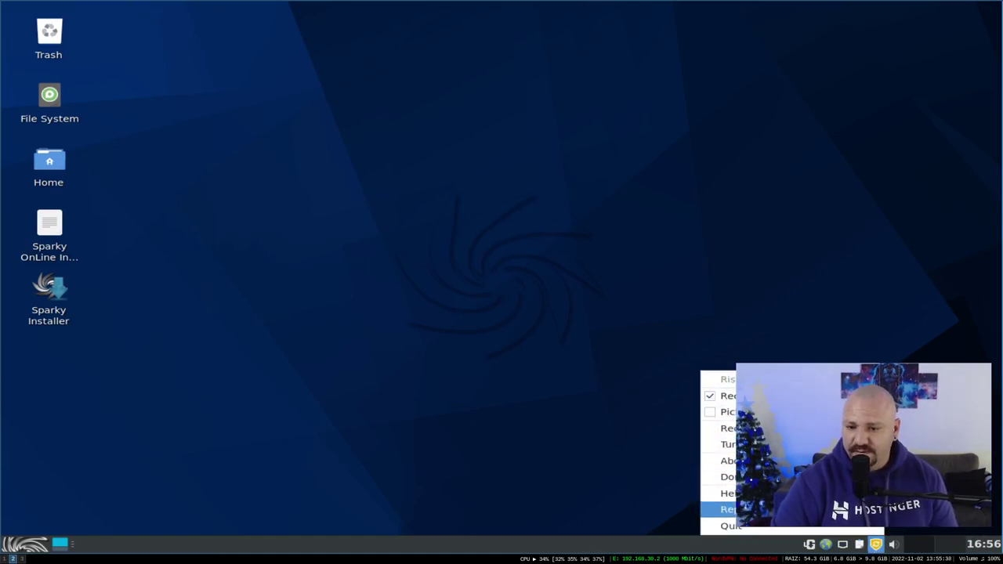
left_click(897, 543)
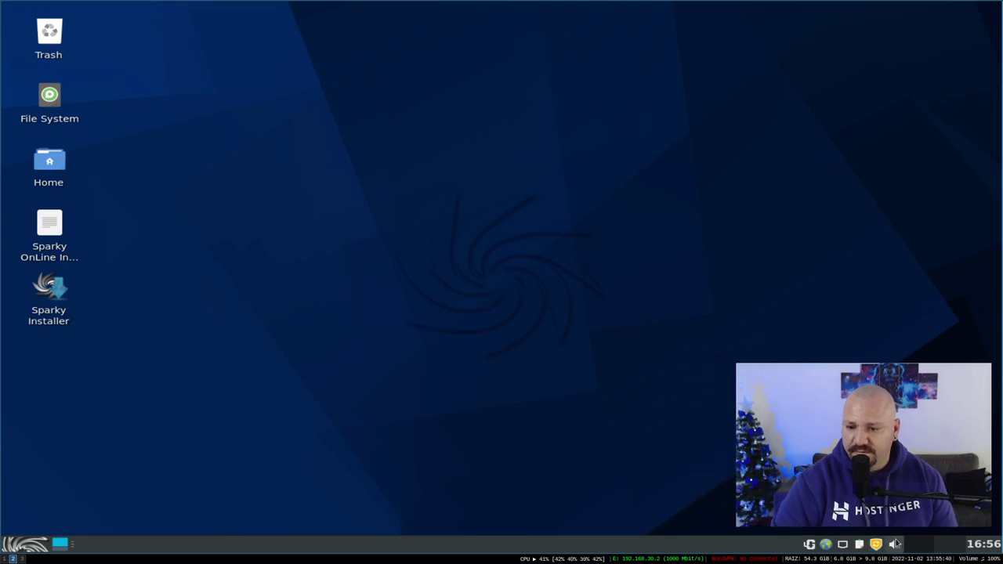
right_click(878, 550)
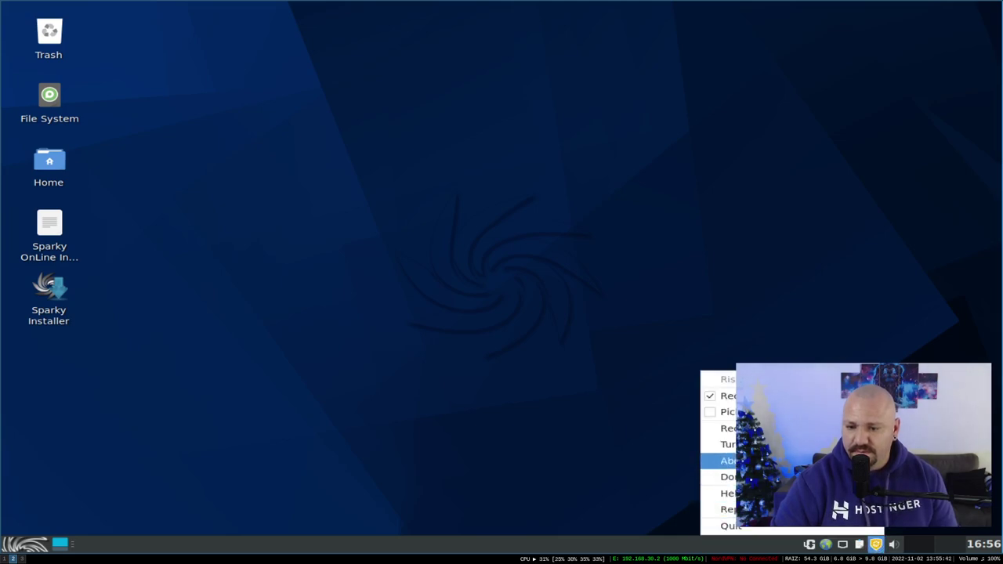
left_click(729, 428)
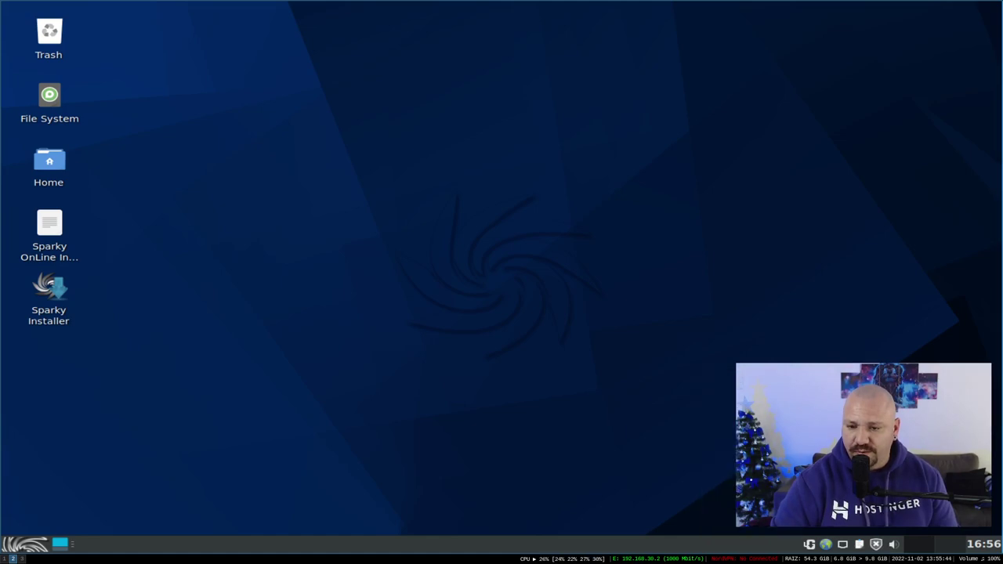
right_click(876, 547)
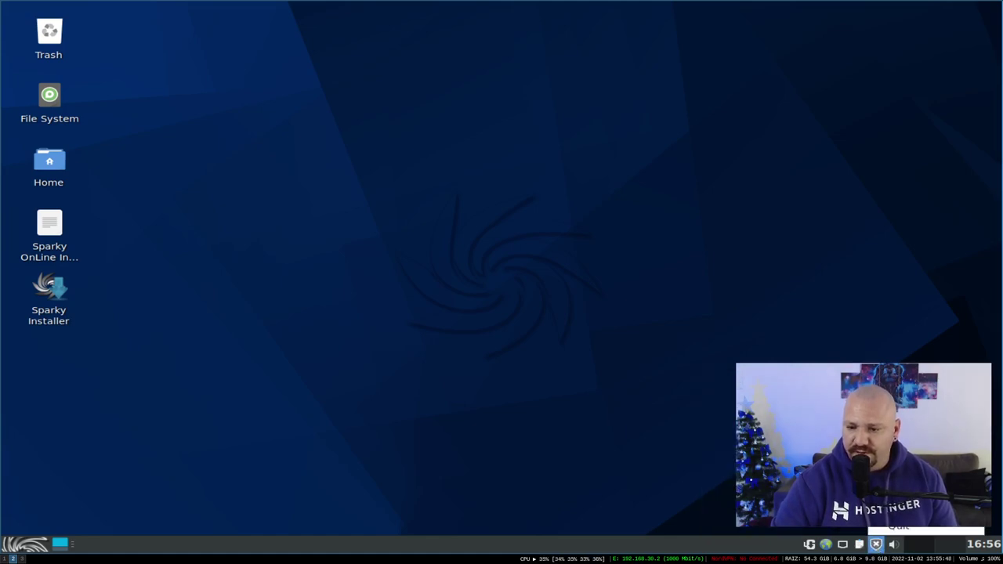
left_click(874, 550)
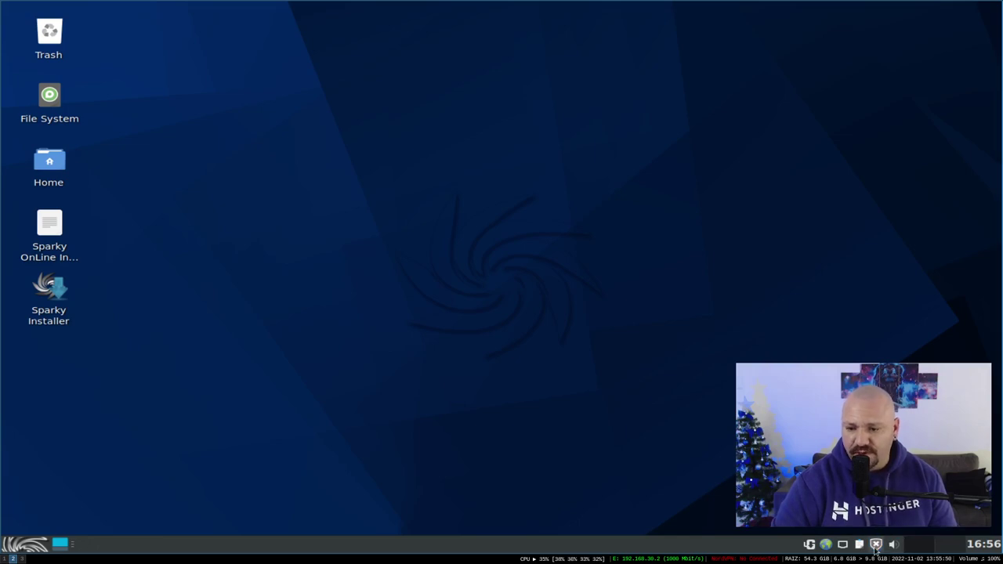
Step: Launch Firefox ESR from the Internet category of the applications
left_click(24, 548)
left_click(249, 244)
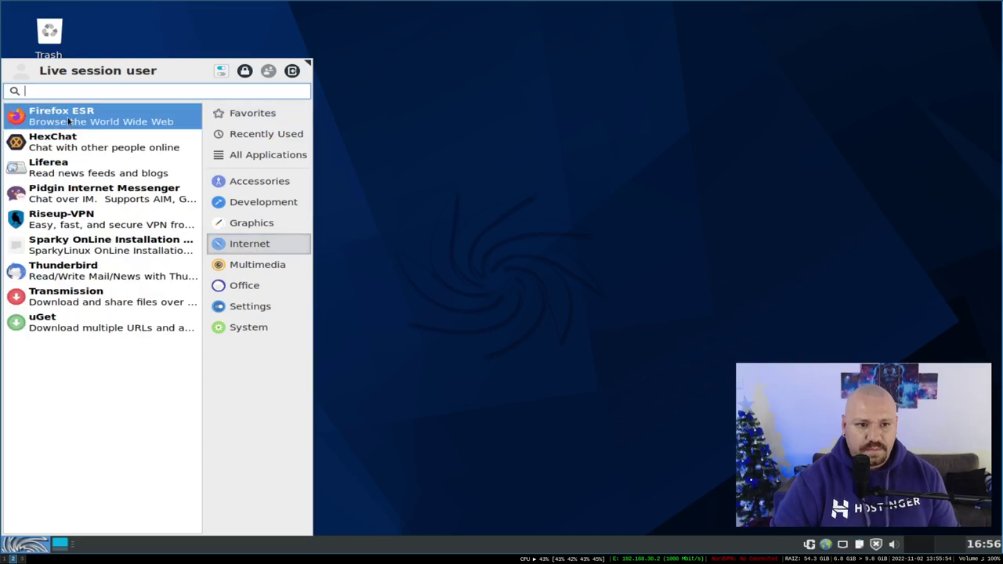
left_click(81, 123)
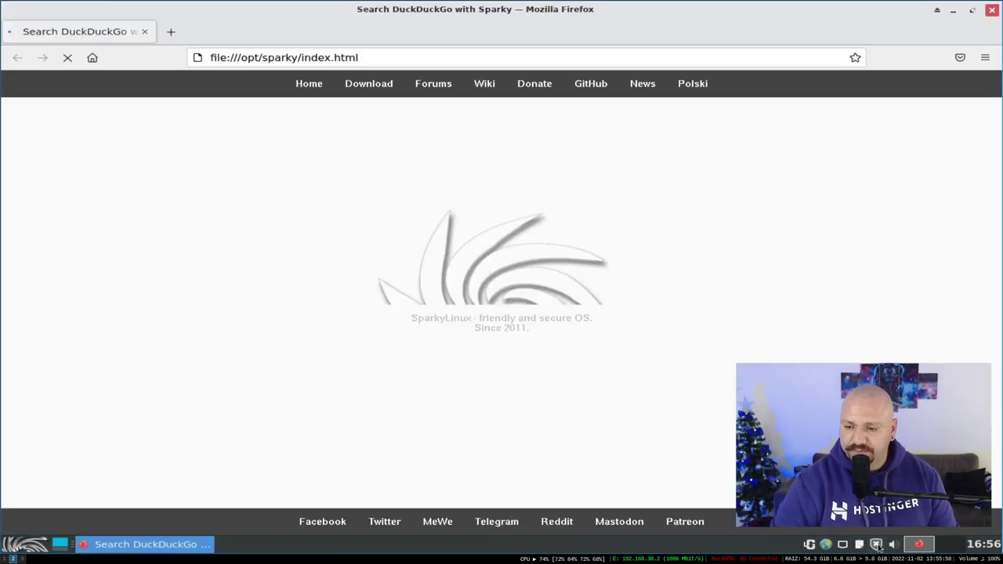
Step: Turn Riseup-VPN on through its system tray entry and return to the Firefox start page
right_click(876, 545)
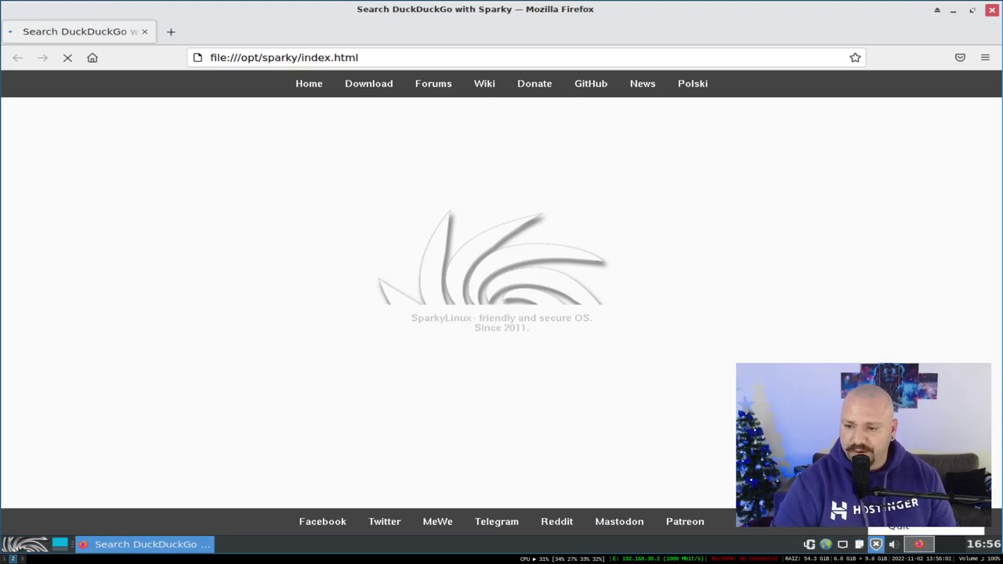
left_click(899, 530)
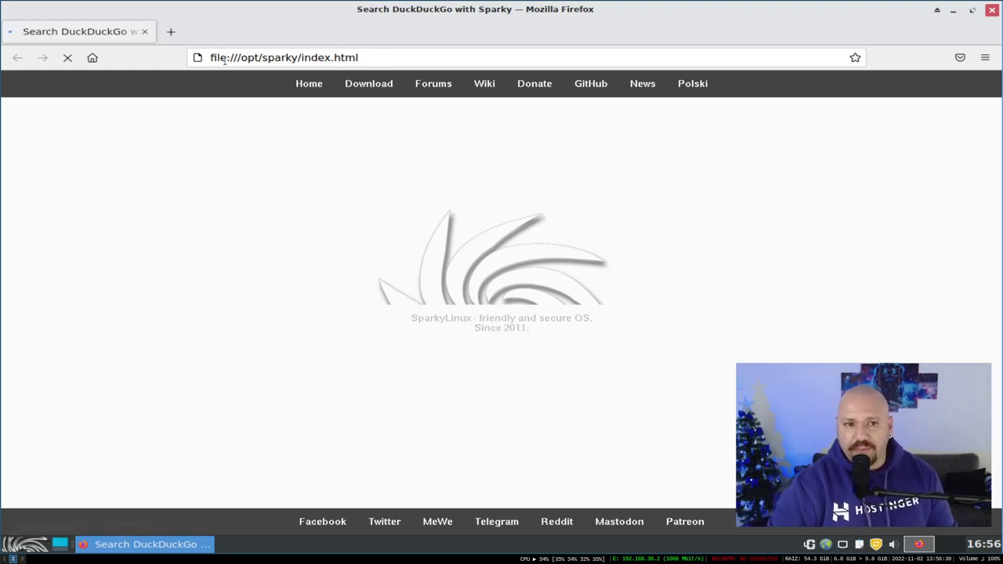
left_click(368, 61)
left_click(477, 319)
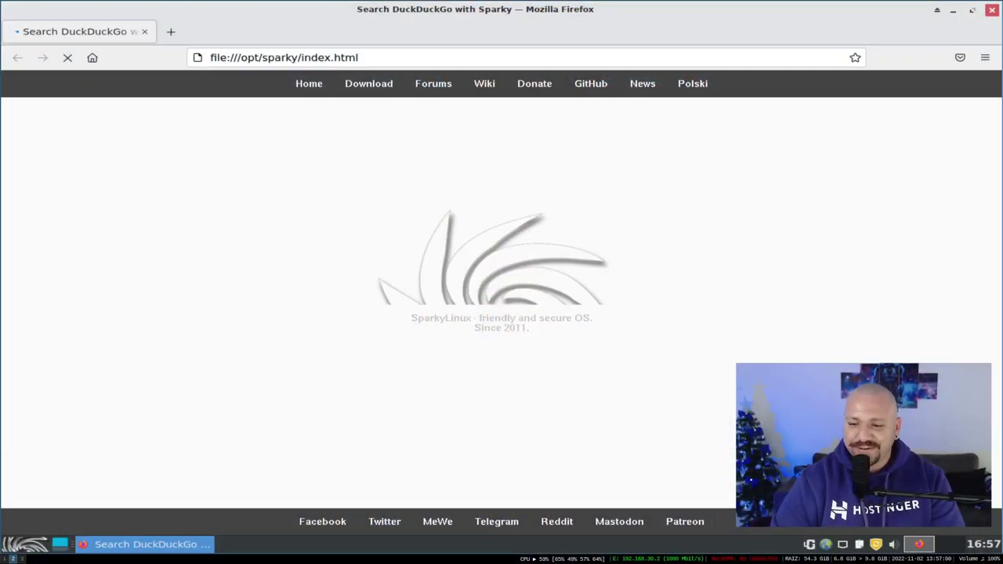
Step: Read the About information of Riseup-VPN from its system tray entry and dismiss it
right_click(875, 549)
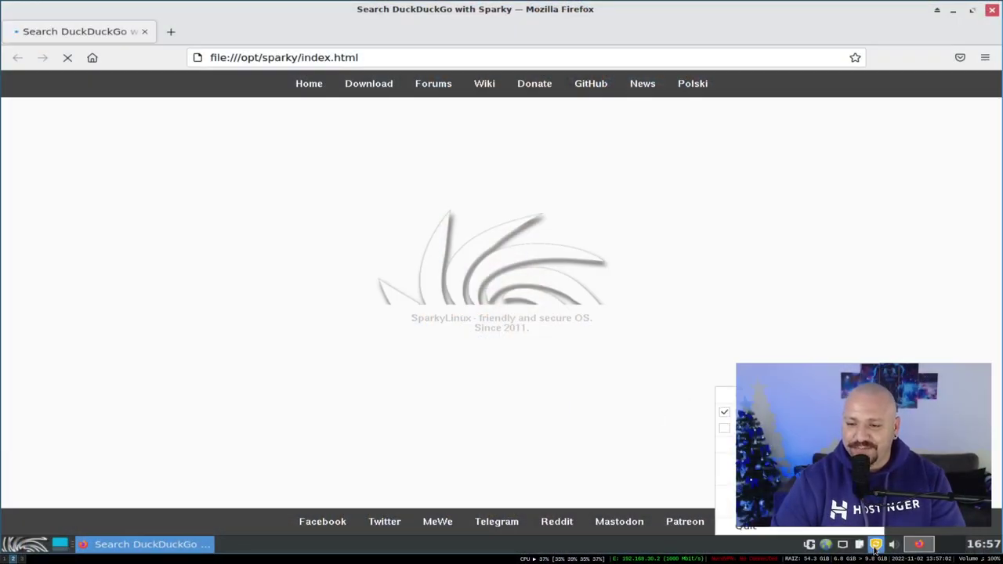
left_click(745, 461)
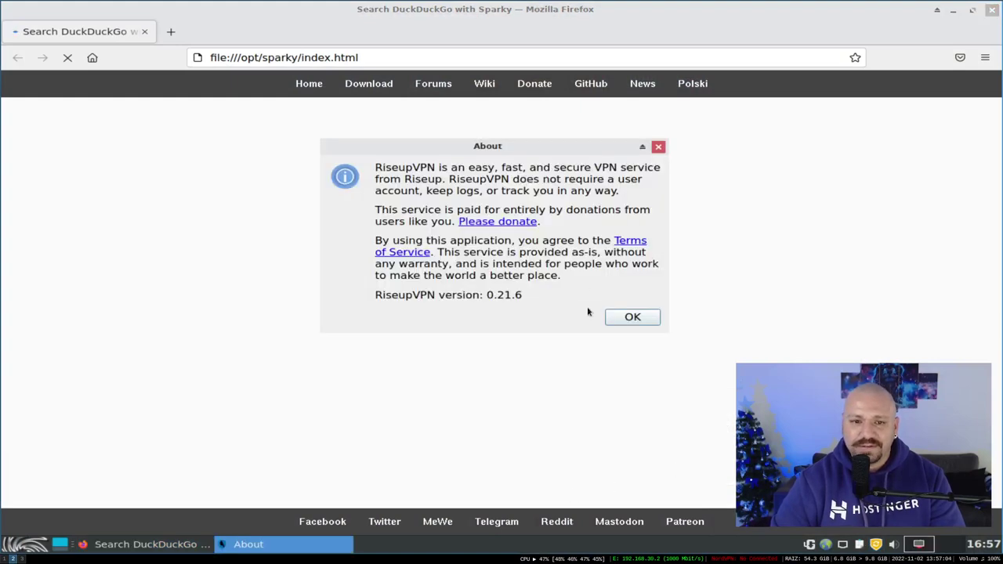
left_click(632, 316)
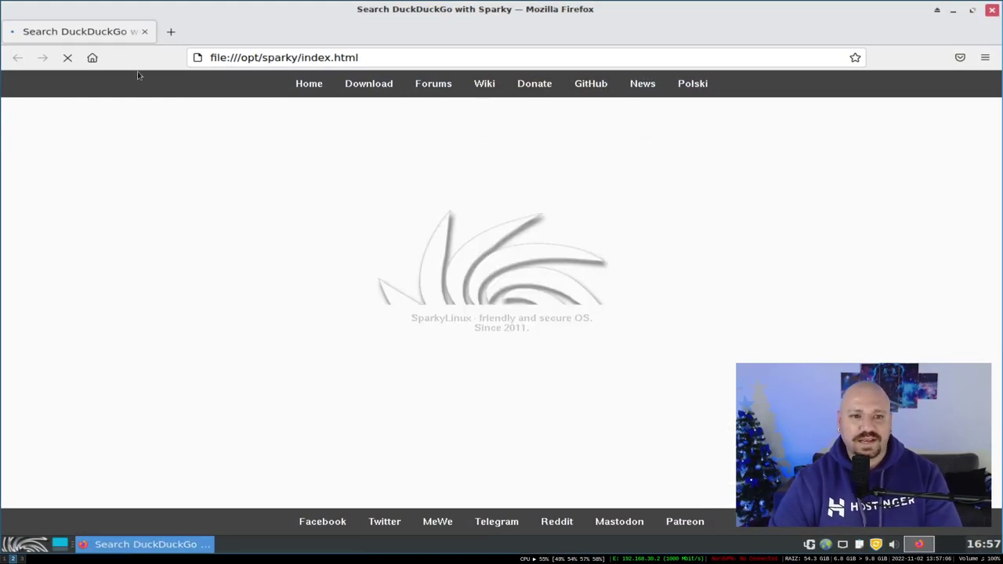
Step: Load slackjeff.com.br in a new Firefox tab
left_click(164, 35)
type("slackjeff.com.br")
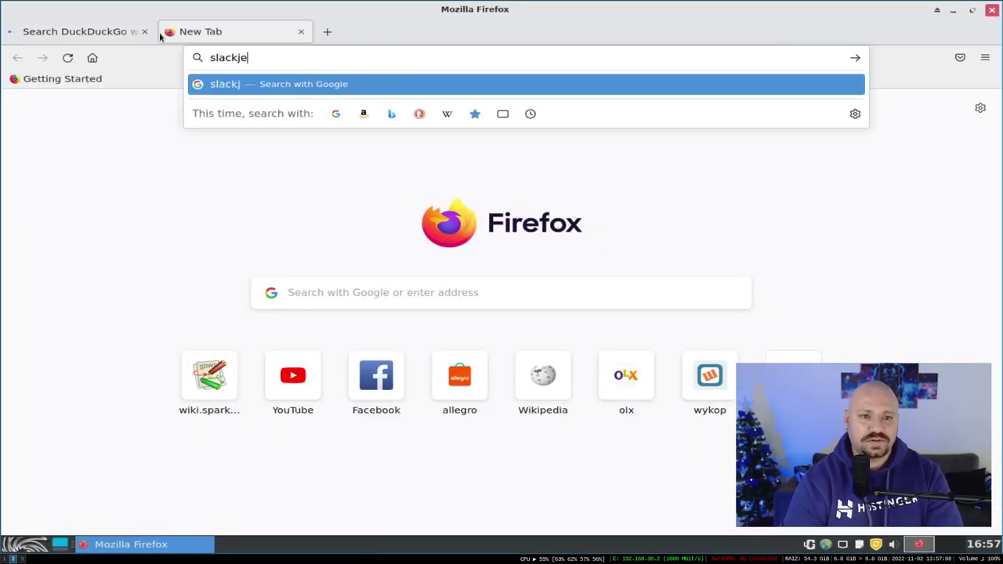
key("Return")
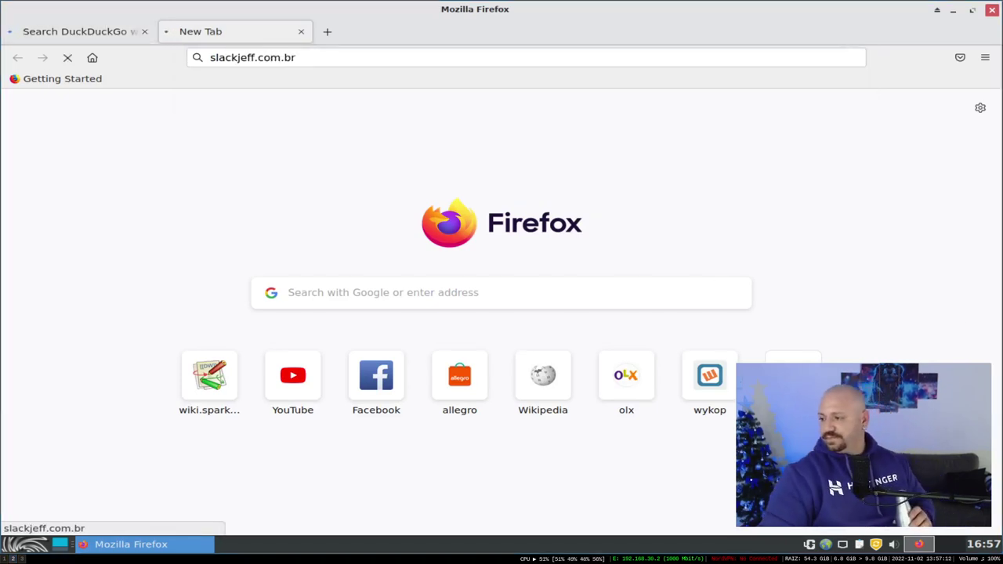
Step: Try the checkbox options offered by the Riseup-VPN system tray entry
right_click(876, 543)
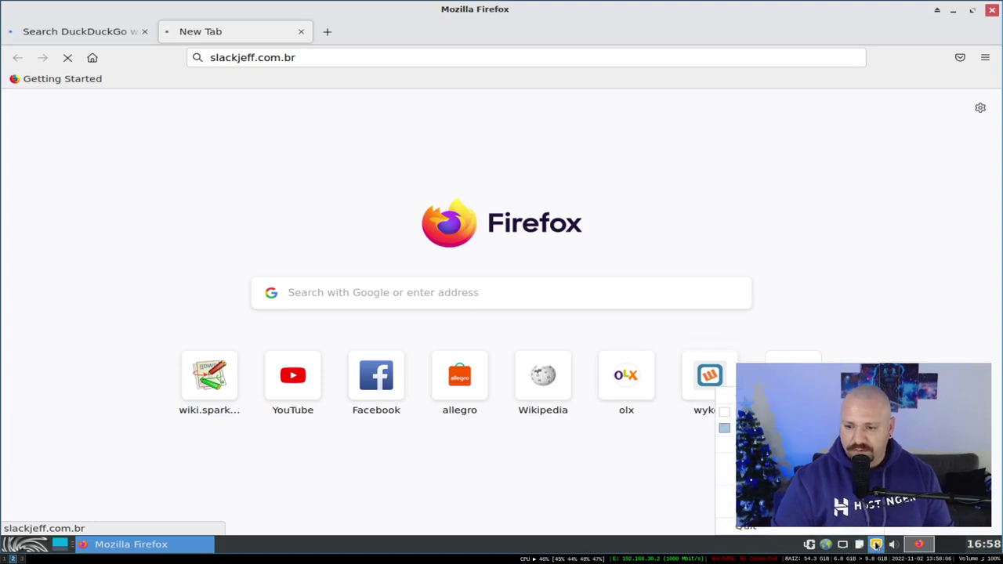
left_click(725, 439)
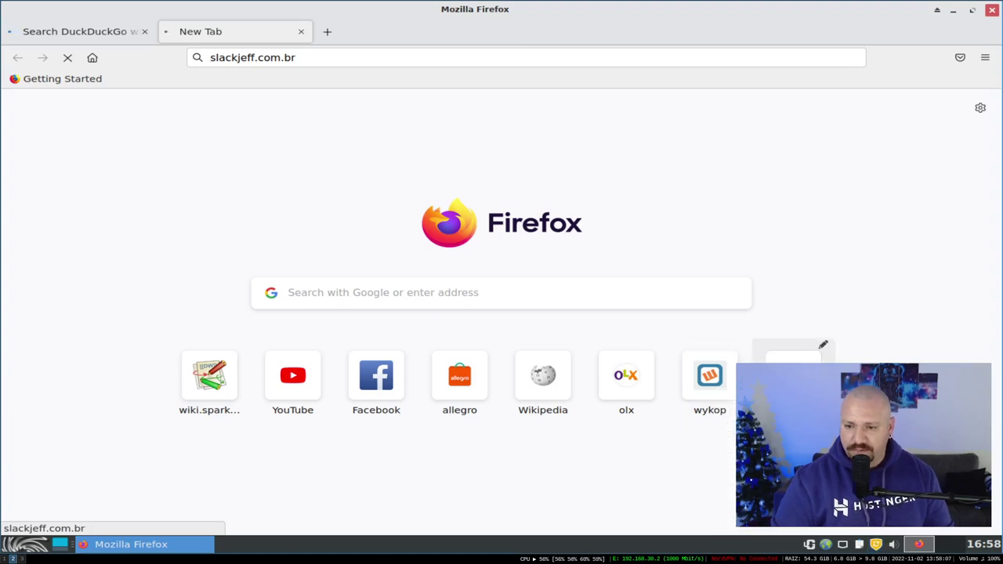
right_click(875, 546)
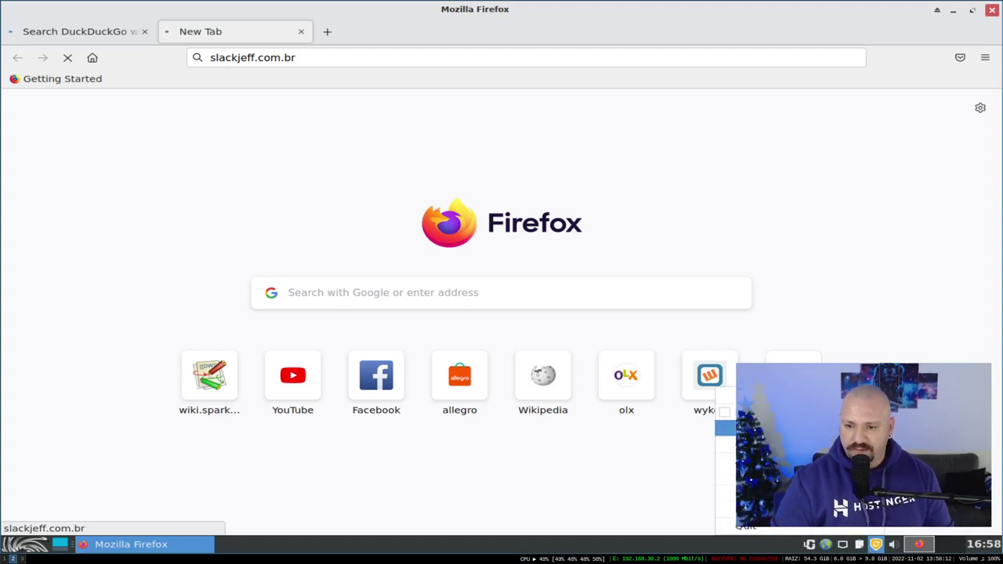
left_click(725, 414)
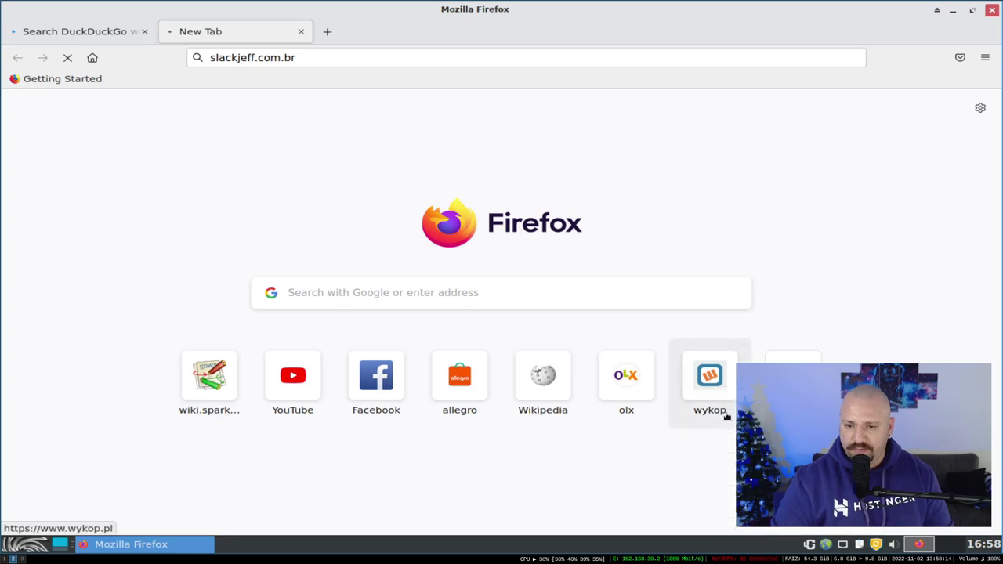
Step: Open the RiseupVPN location settings, minimize Firefox, and select Manual to review the available locations without choosing one
left_click(725, 461)
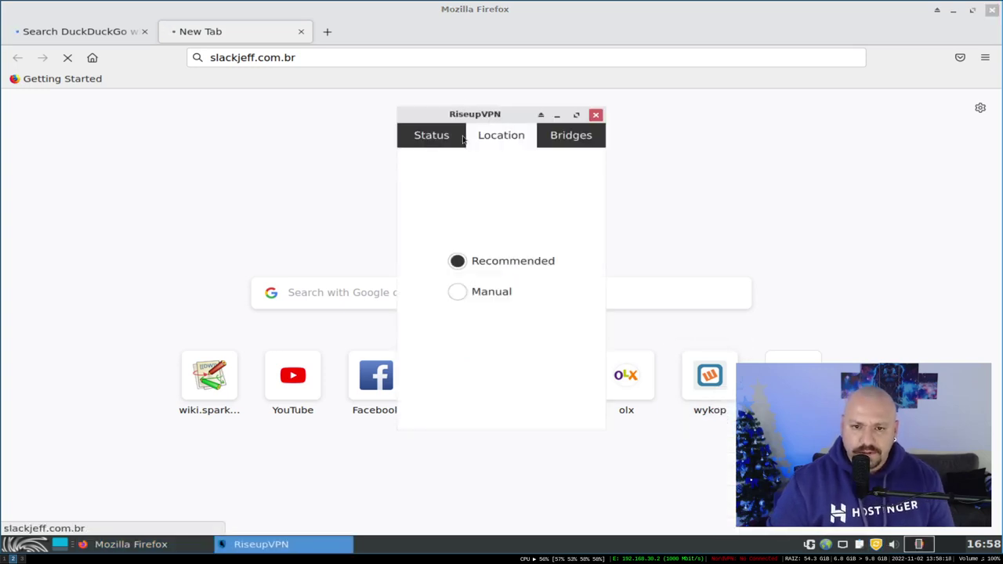
left_click(960, 9)
left_click_drag(507, 114, 580, 88)
left_click(541, 268)
left_click(590, 287)
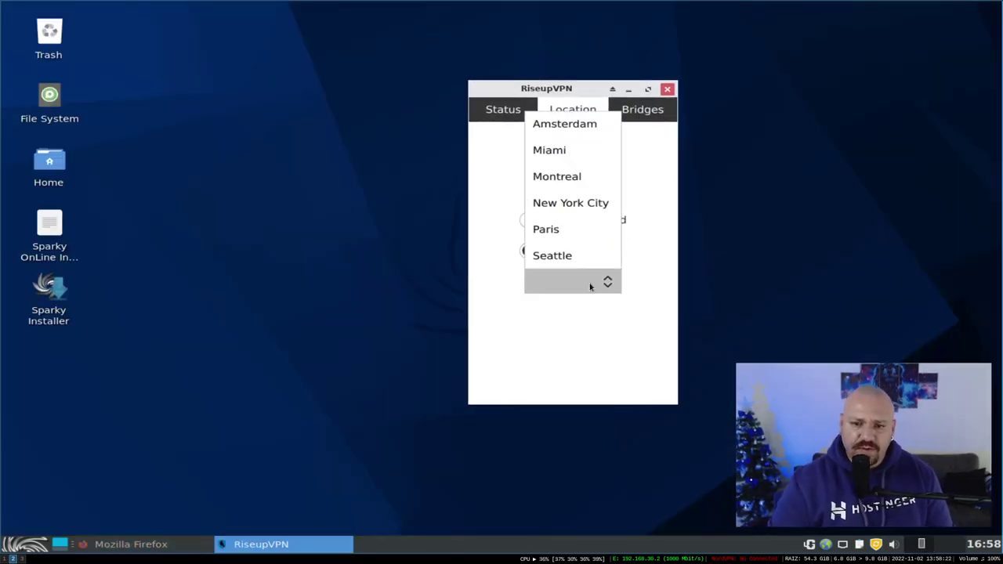
left_click(561, 359)
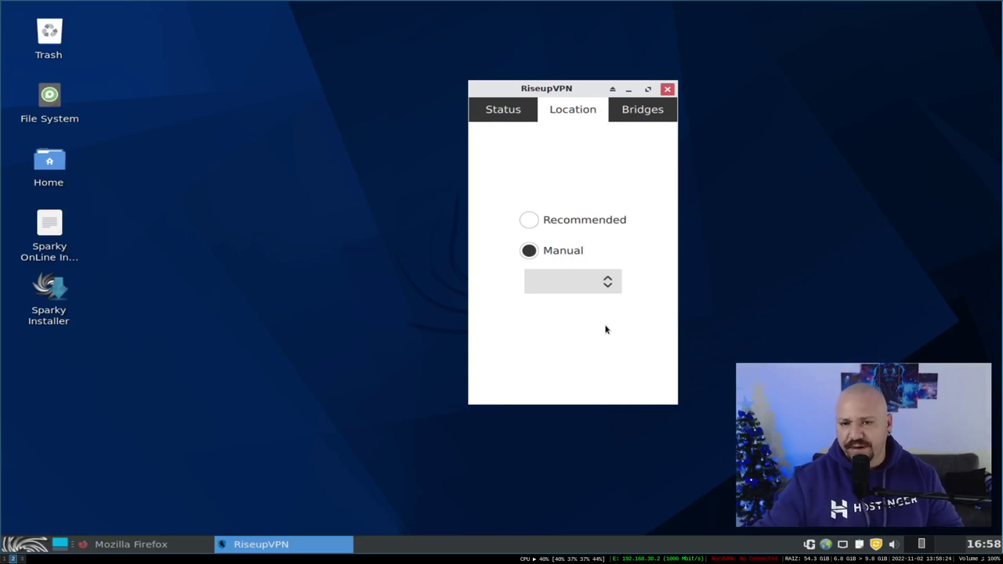
left_click(595, 288)
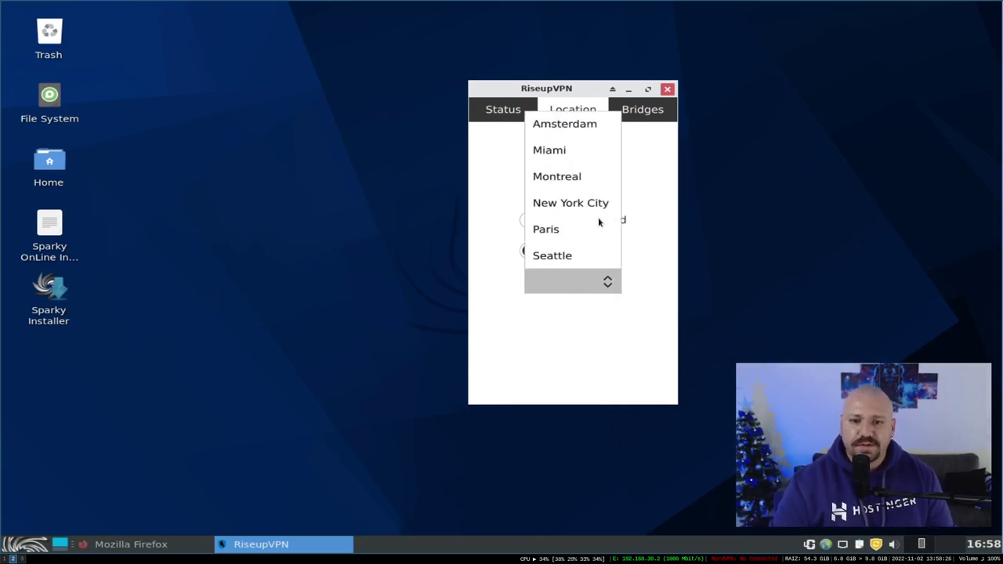
key("Escape")
Step: Set the RiseupVPN location back to Recommended and check the connection status
left_click(566, 219)
left_click(504, 109)
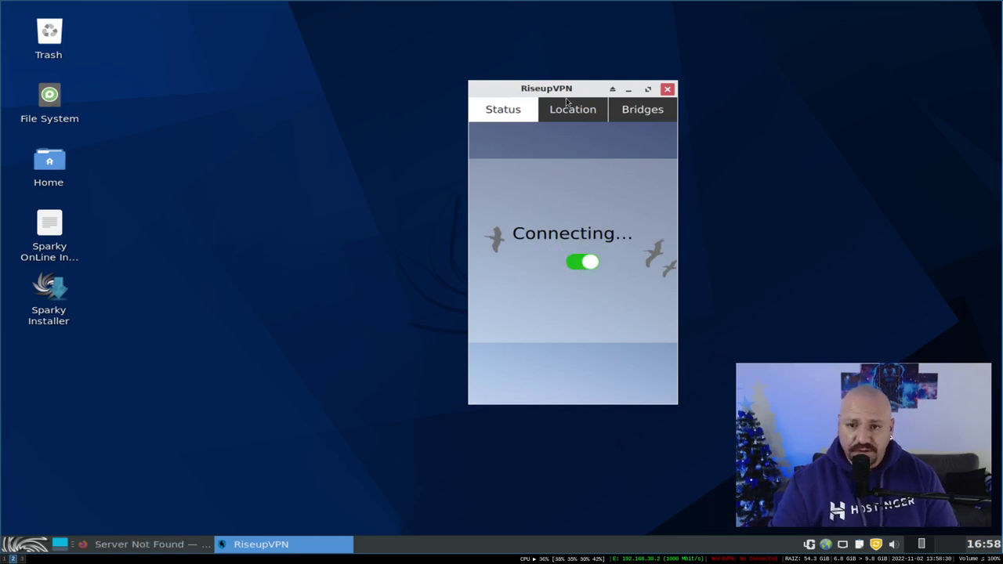
left_click_drag(572, 96, 538, 109)
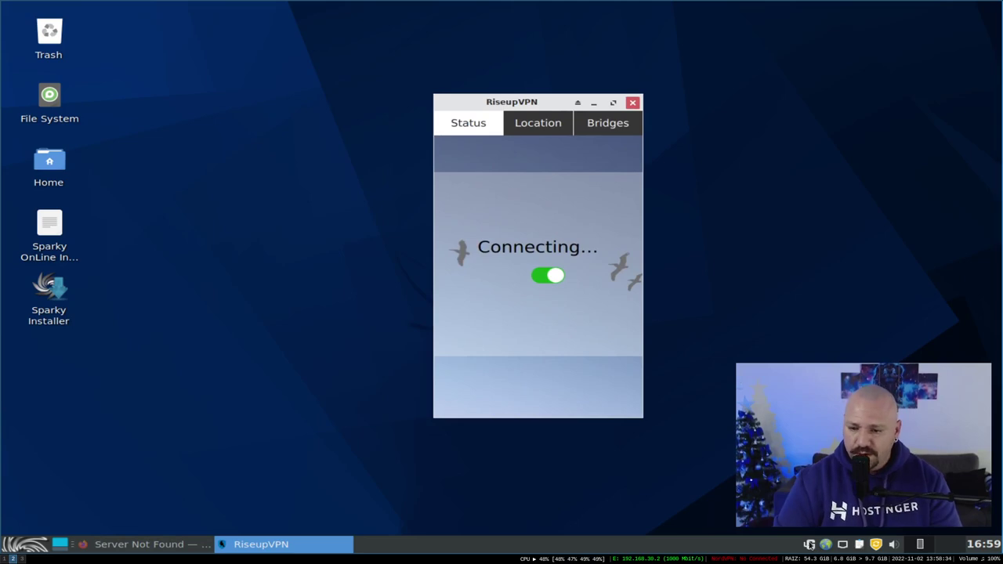
Step: Quit uGet through its system tray entry and confirm the exit
right_click(809, 544)
left_click(651, 526)
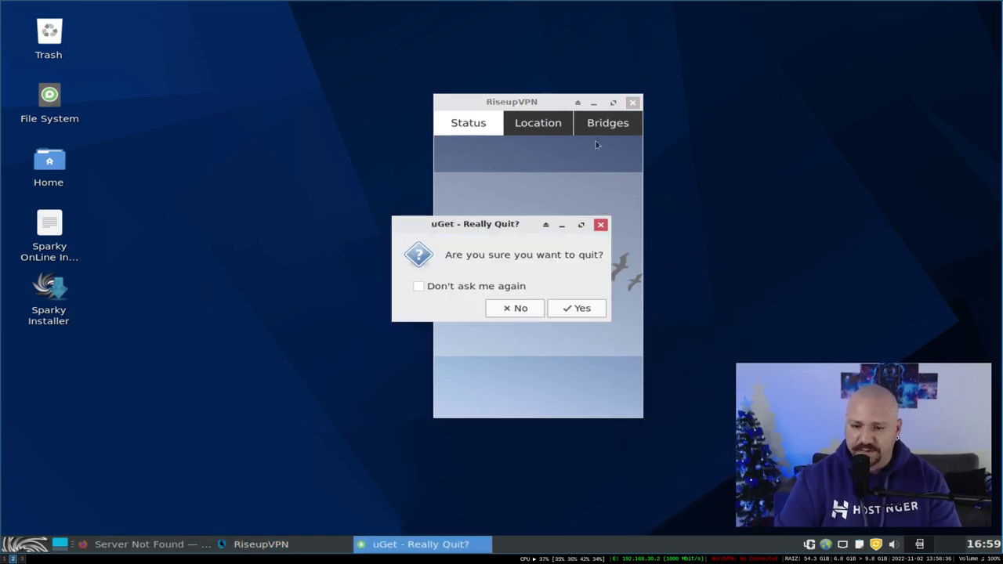
left_click(577, 308)
Step: Try to switch off the connection in the RiseupVPN window, close the window, and quit Riseup-VPN completely
left_click_drag(509, 94, 503, 100)
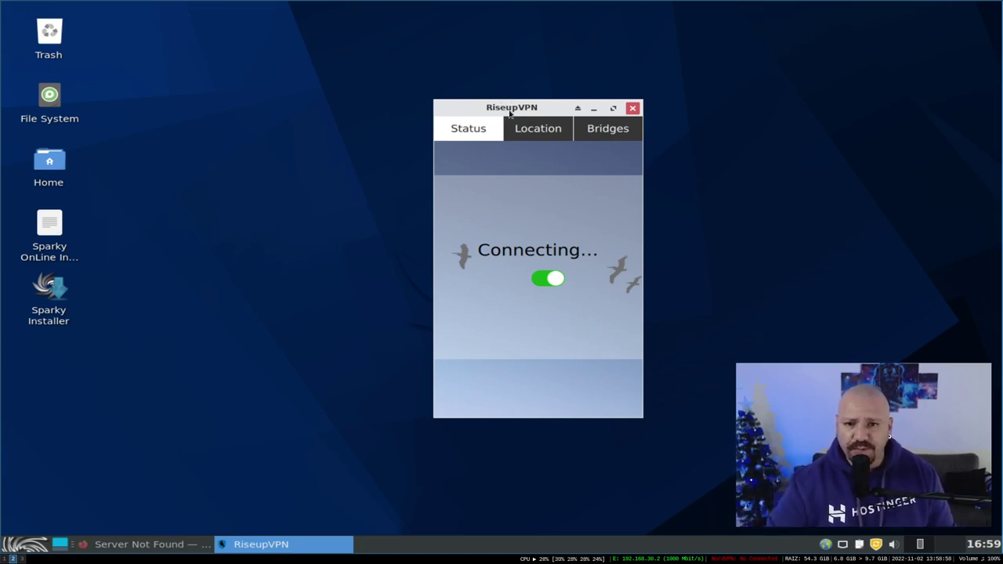
left_click_drag(509, 112, 869, 12)
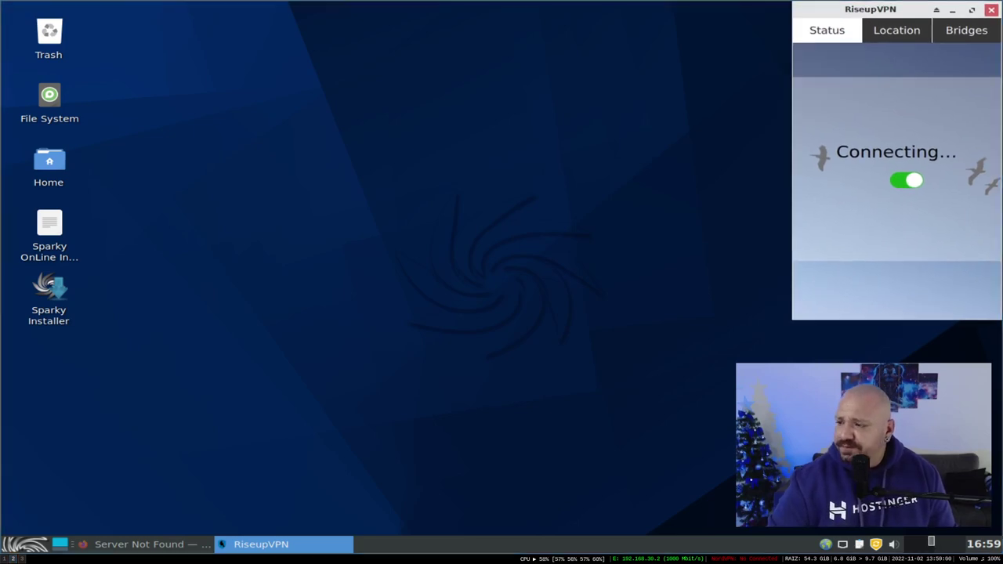
left_click(916, 180)
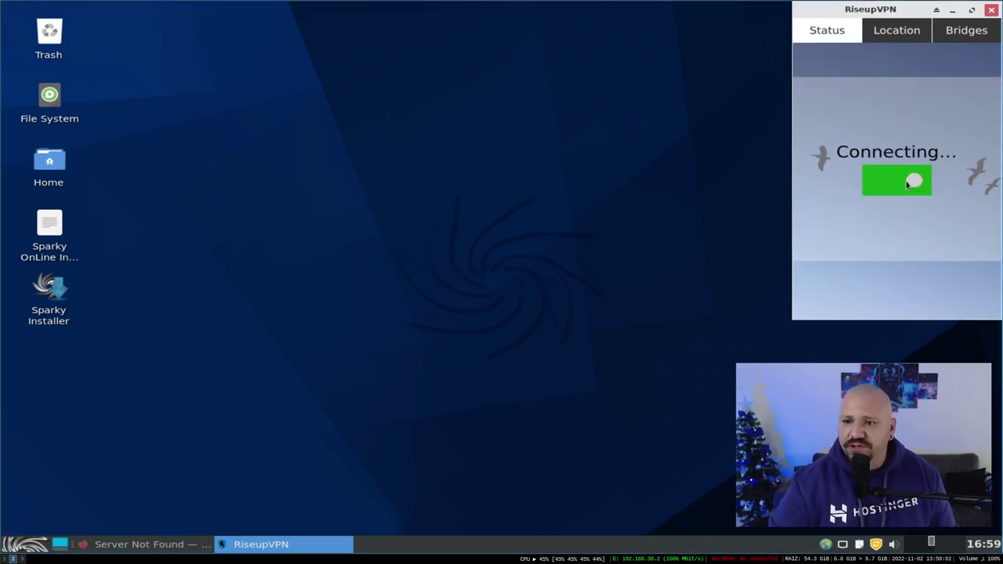
left_click(992, 10)
right_click(875, 543)
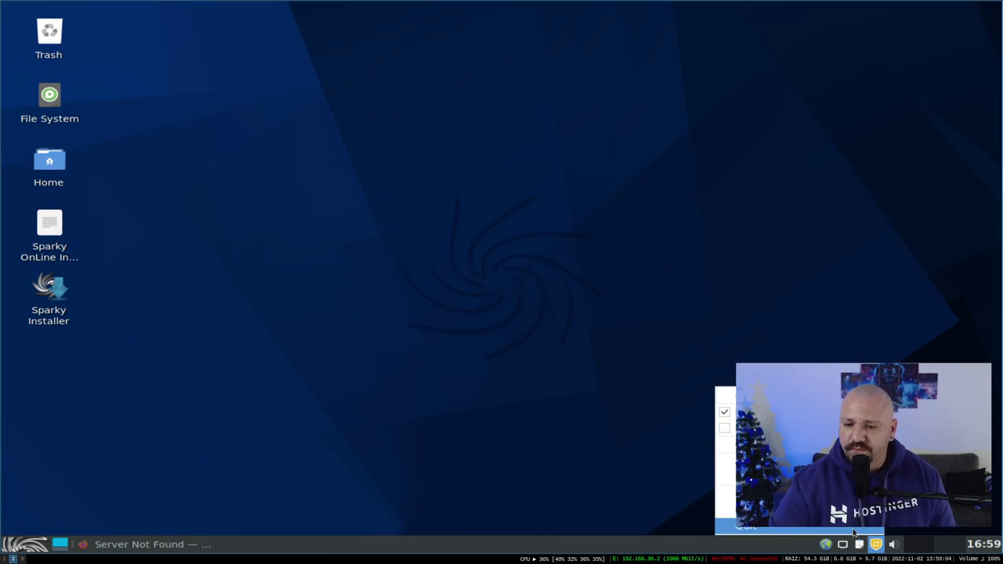
left_click(752, 526)
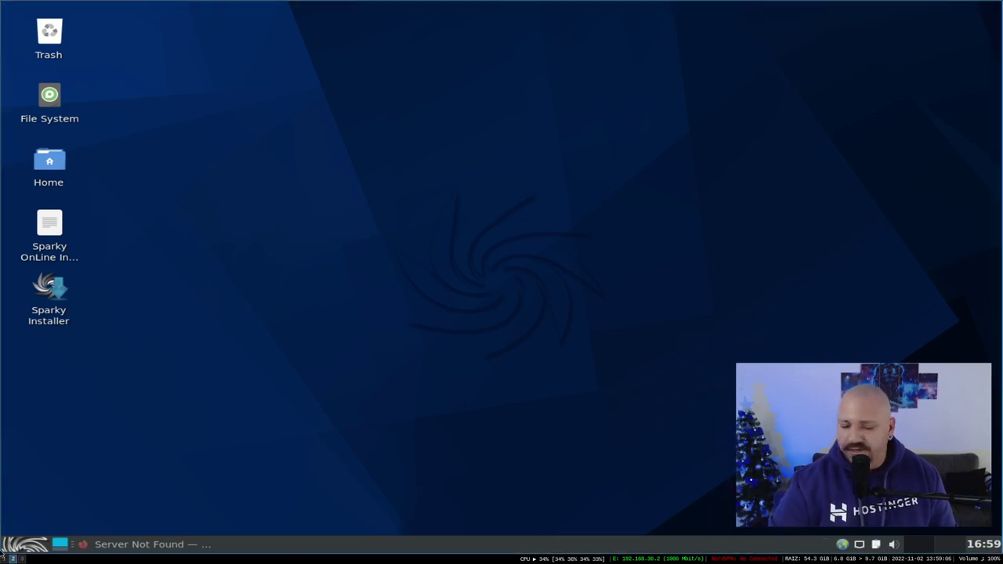
Step: Compare the applications listed in the Internet and Multimedia categories
left_click(25, 544)
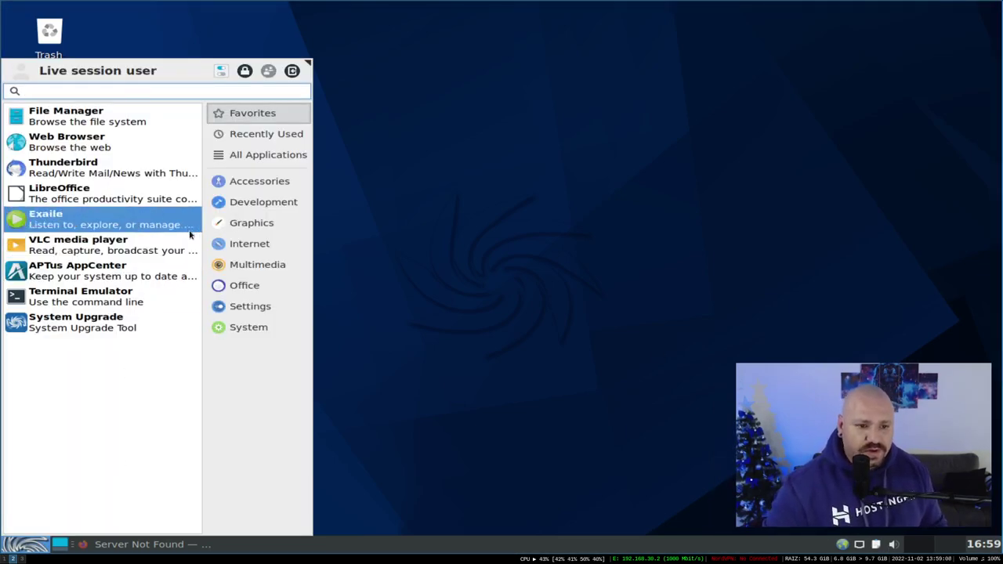
left_click(248, 245)
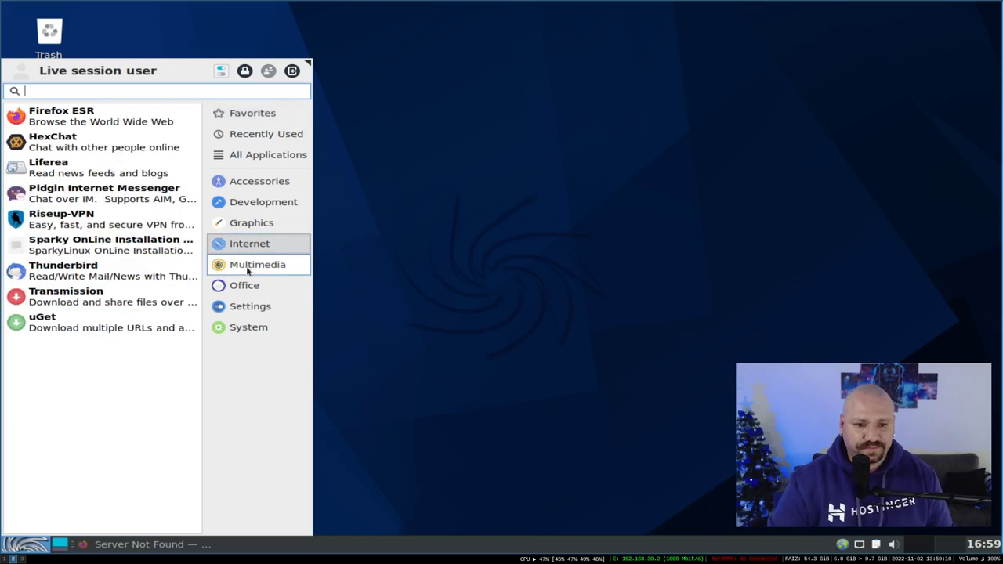
left_click(248, 265)
left_click(250, 245)
left_click(259, 267)
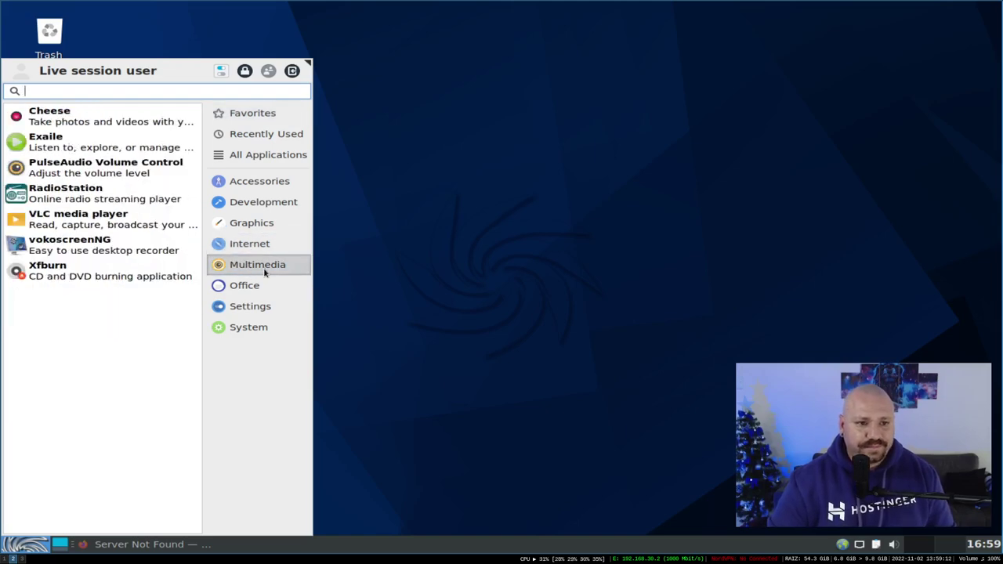
left_click(251, 244)
left_click(253, 264)
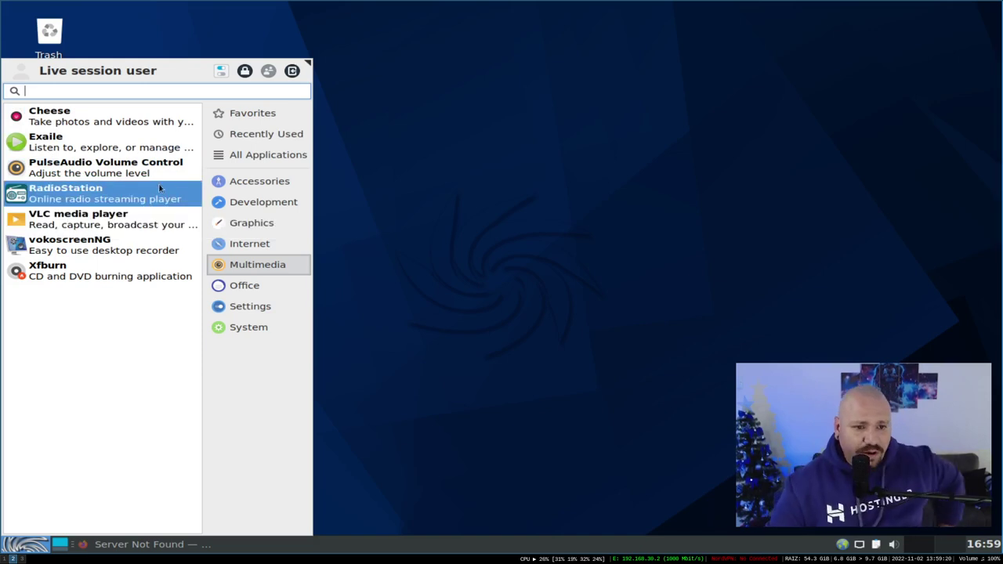
Step: Launch vokoscreenNG from the Multimedia category
left_click(123, 249)
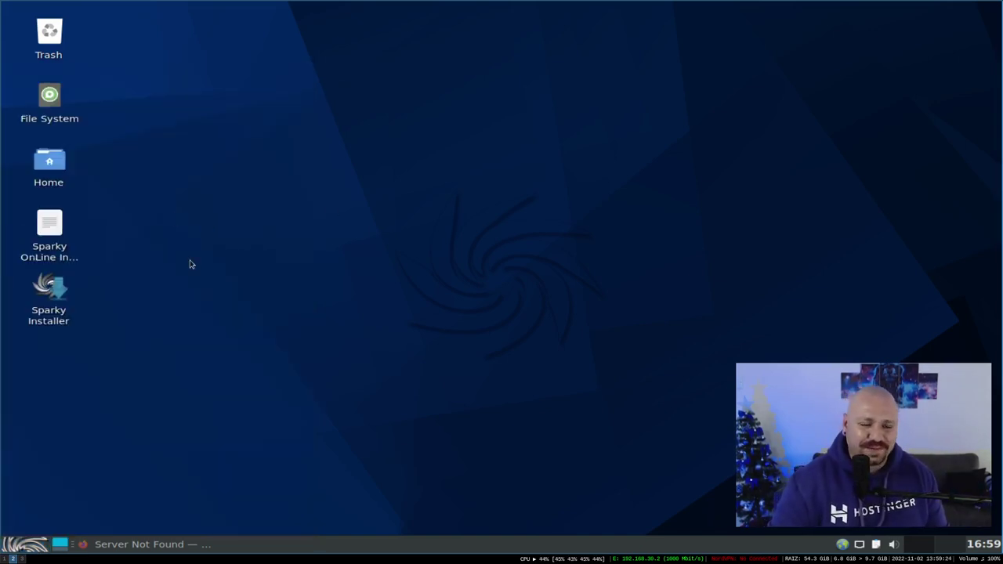
left_click(26, 544)
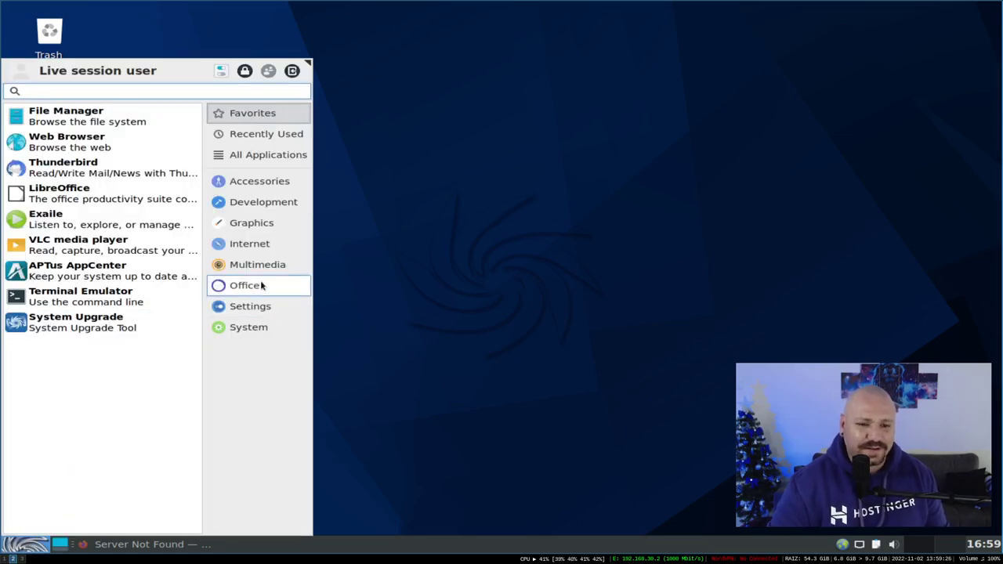
left_click(235, 264)
left_click(92, 239)
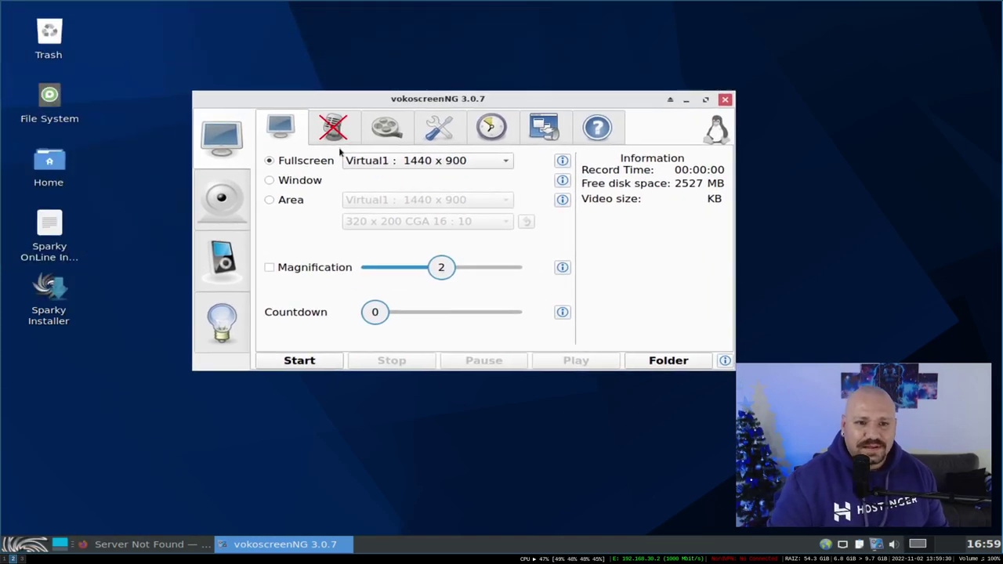
Step: Look through the audio, video and player sections of vokoscreenNG without changing any settings
left_click(333, 129)
left_click(386, 129)
left_click(331, 132)
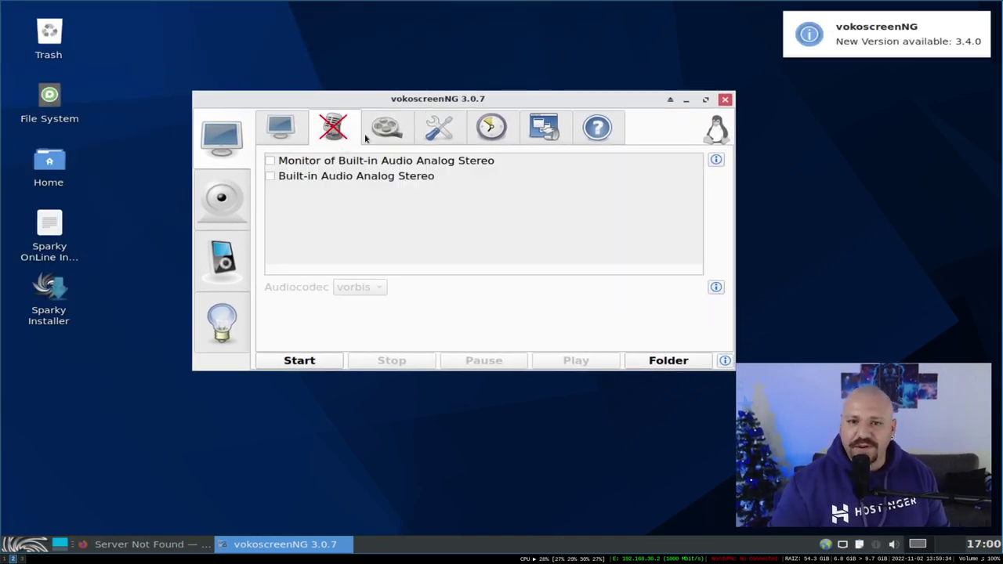
left_click(223, 262)
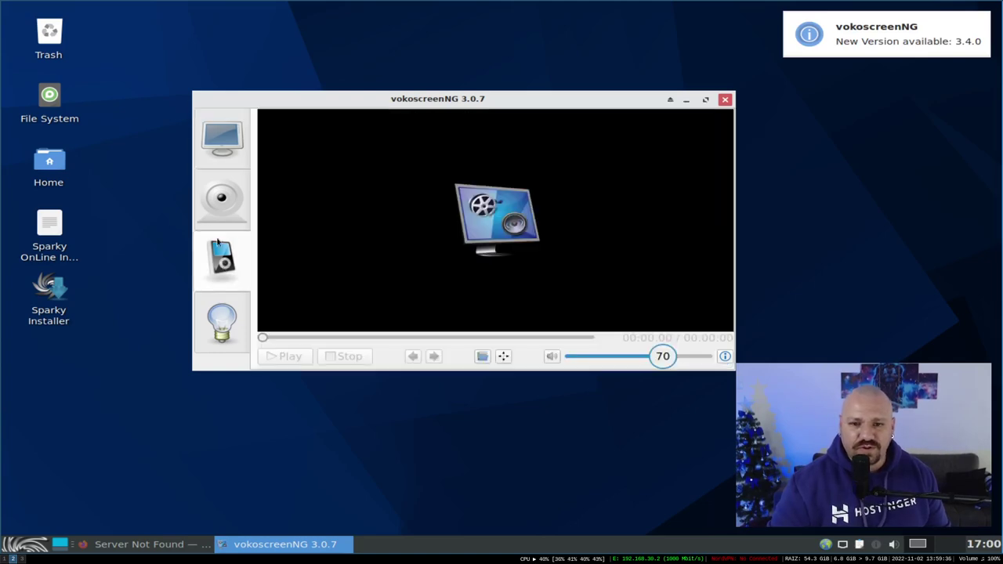
Step: Look through vokoscreenNG's camera, player and log sections, return to the screen recording section, and close the program
left_click(209, 207)
left_click(216, 265)
left_click(220, 324)
left_click(213, 286)
left_click(234, 226)
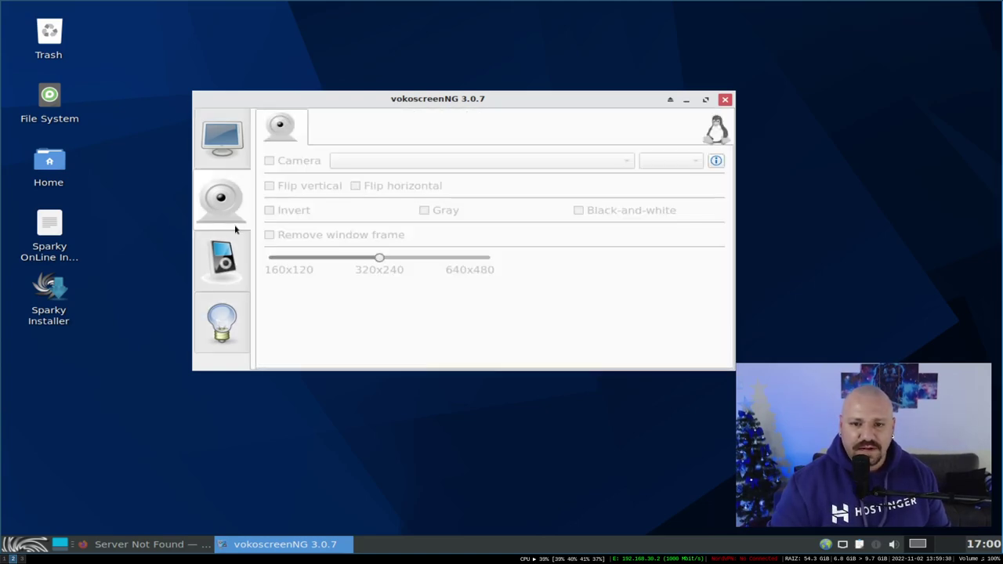
left_click(222, 140)
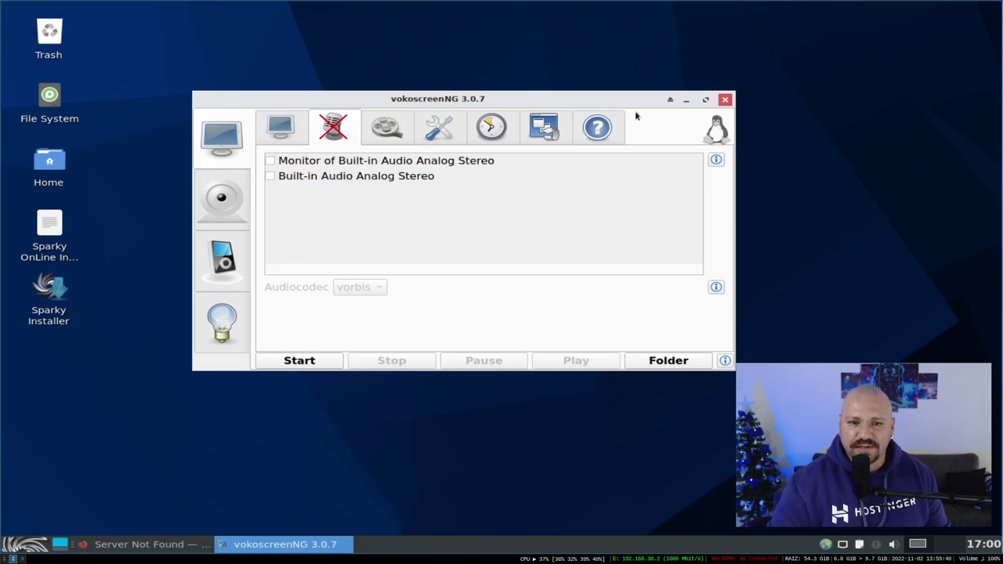
left_click(737, 103)
left_click(725, 100)
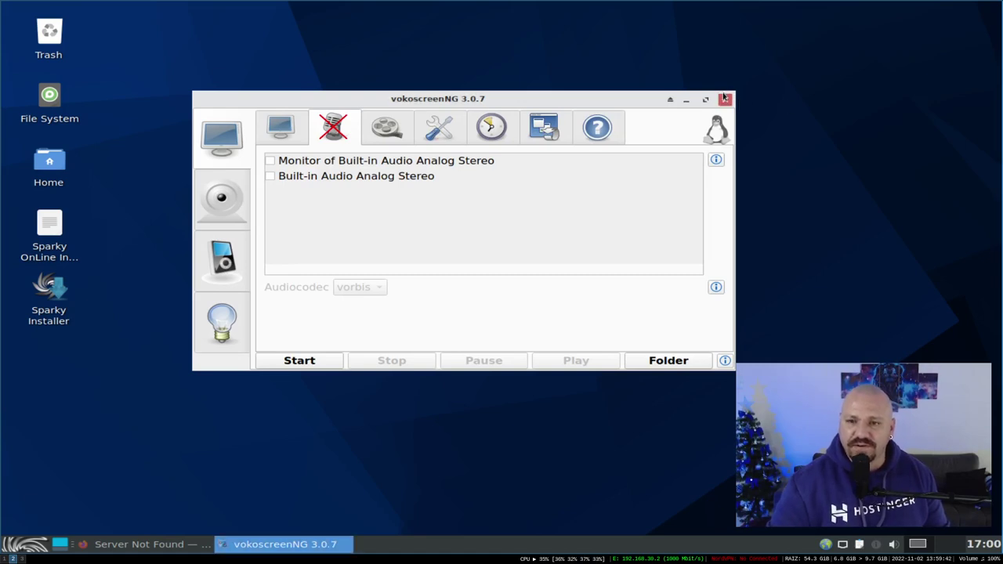
Step: Launch RadioStation from the Multimedia category
left_click(16, 544)
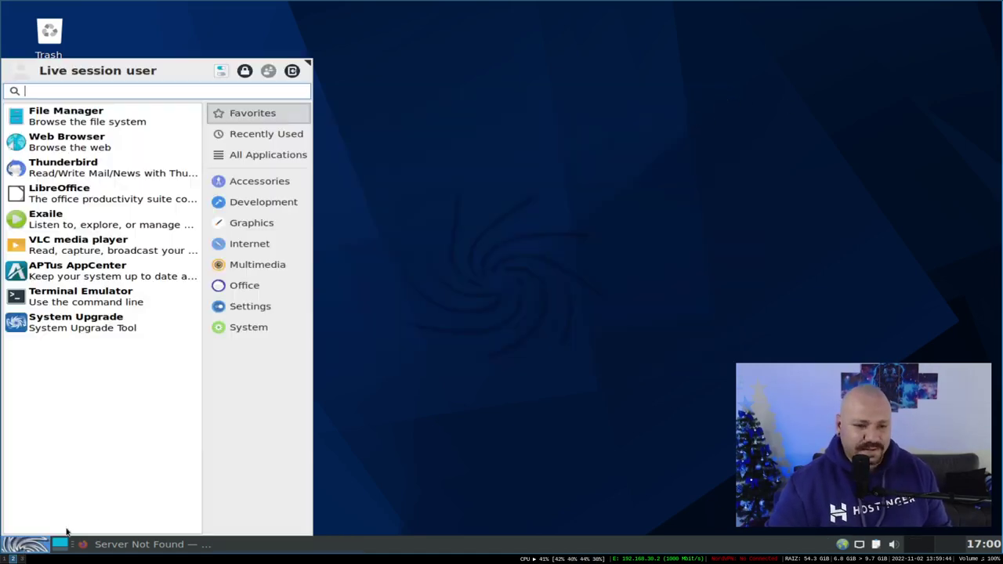
left_click(265, 267)
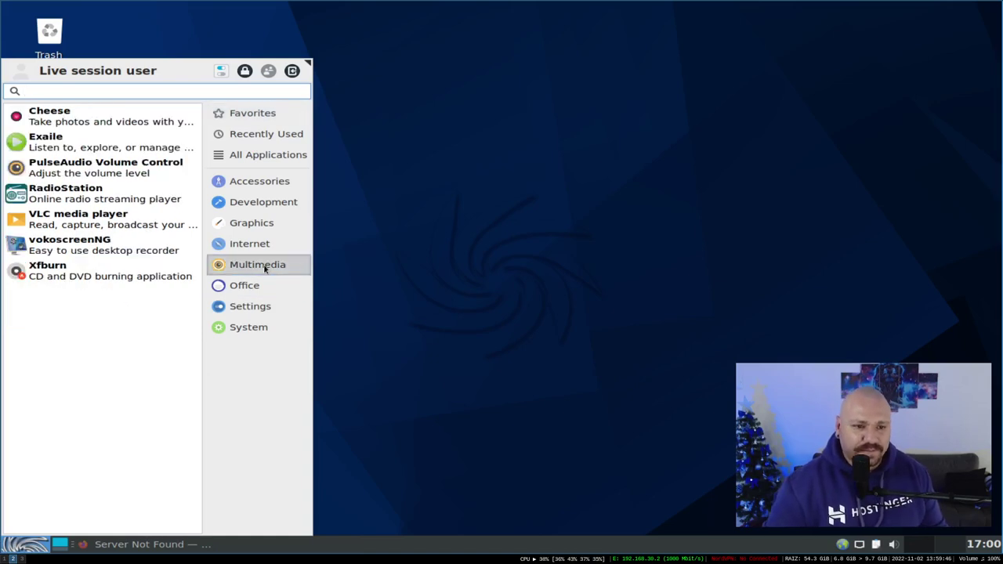
left_click(84, 197)
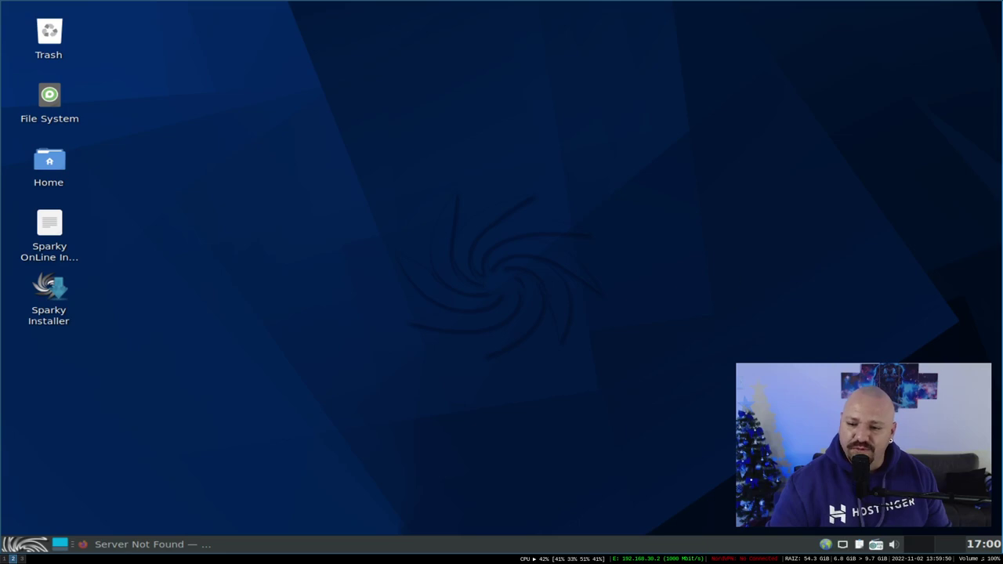
Step: Browse RadioStation's genre list and the language groups under International without choosing a station
left_click(882, 543)
mouse_move(818, 267)
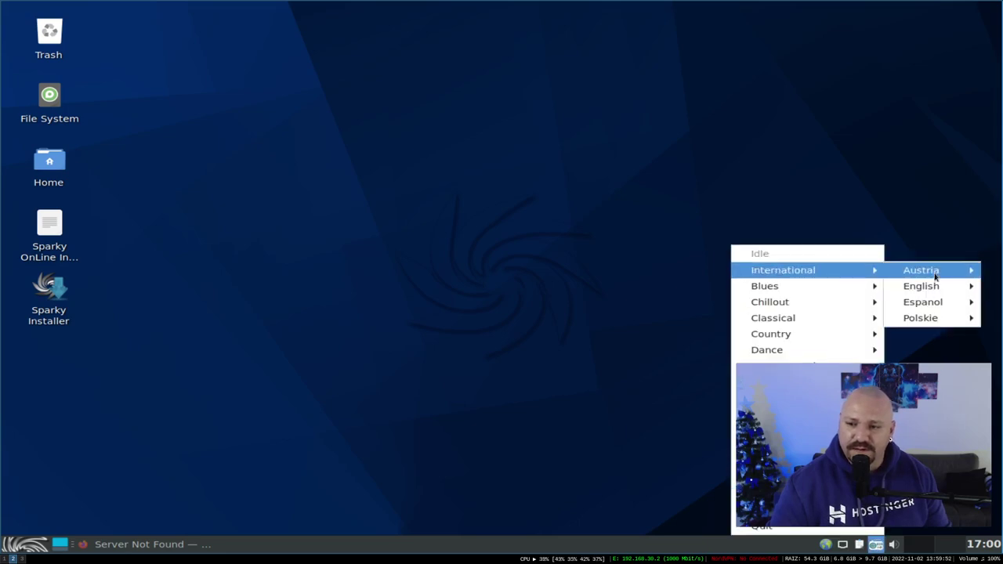
mouse_move(919, 270)
left_click(790, 287)
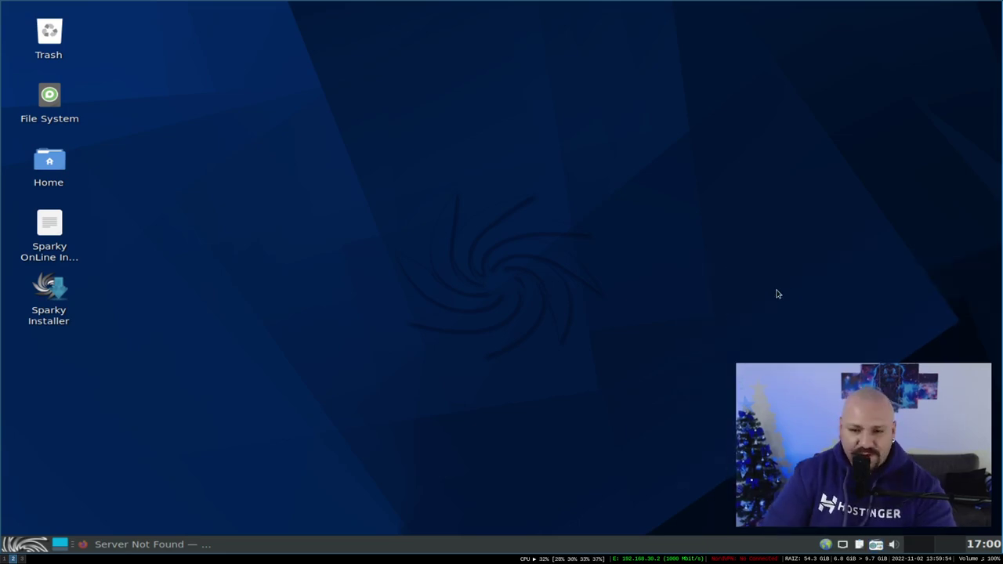
left_click(880, 553)
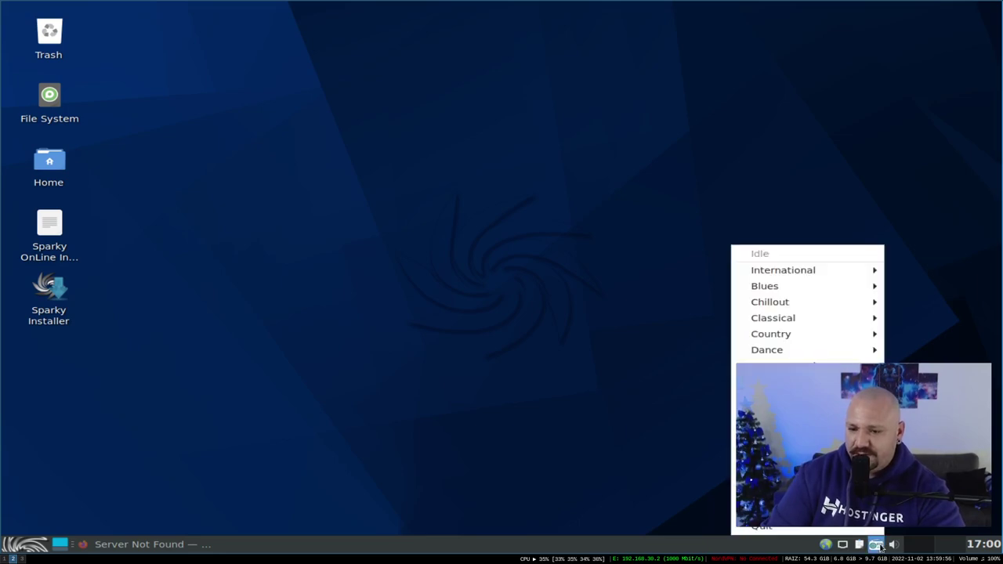
mouse_move(779, 284)
left_click(679, 304)
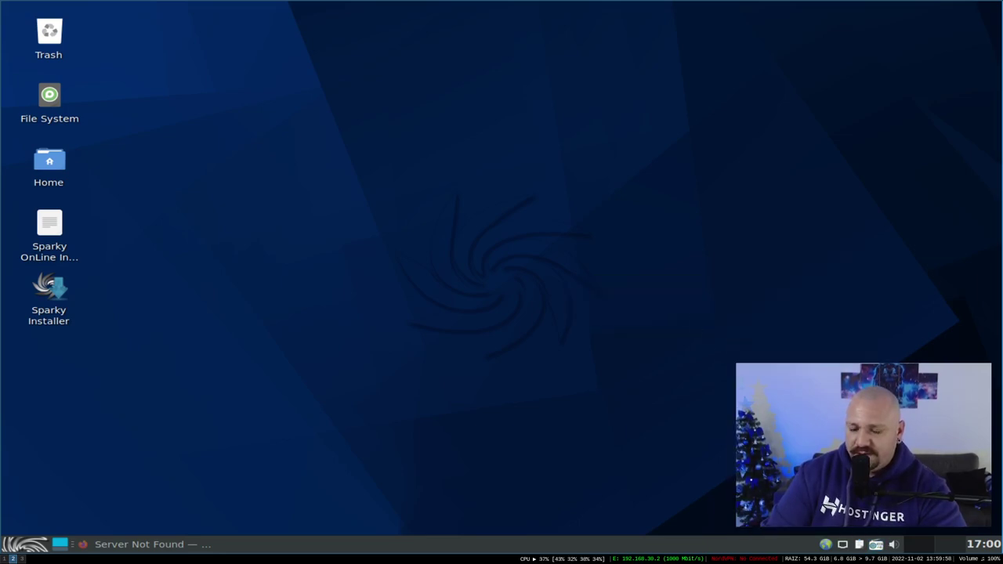
Step: Play Majestic Jukebox Radio in RadioStation, dismiss the track notification, and quit RadioStation
left_click(875, 544)
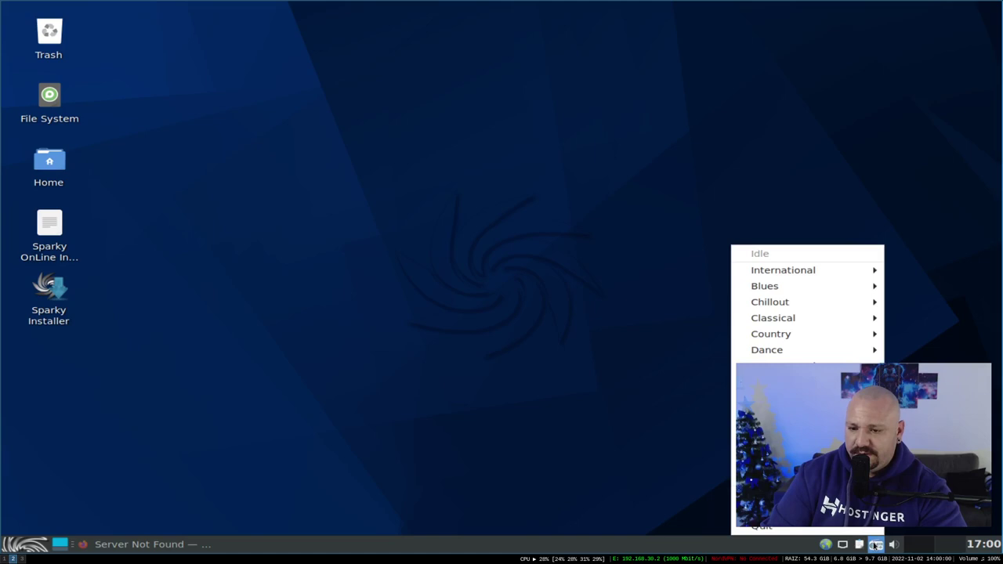
left_click(875, 545)
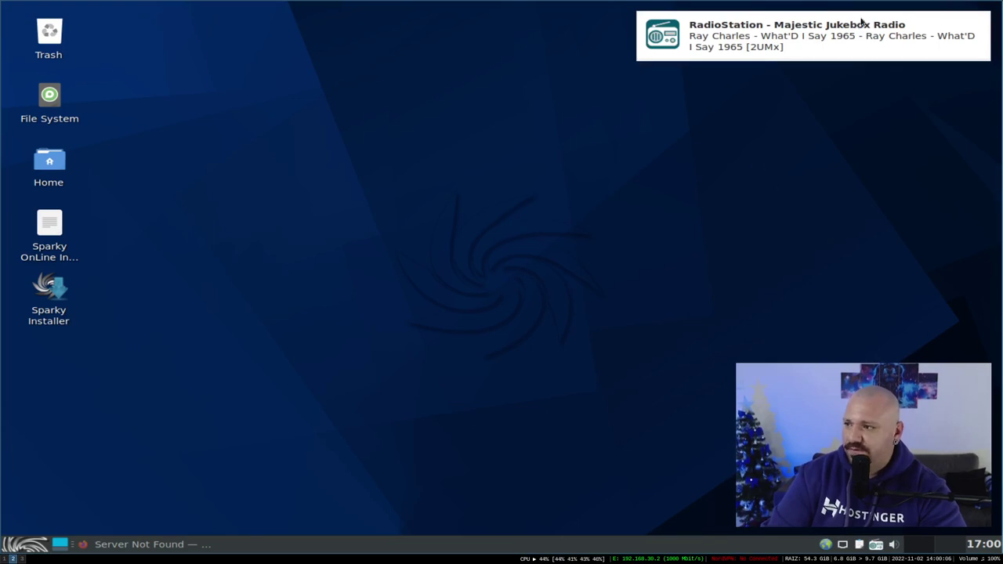
left_click(852, 47)
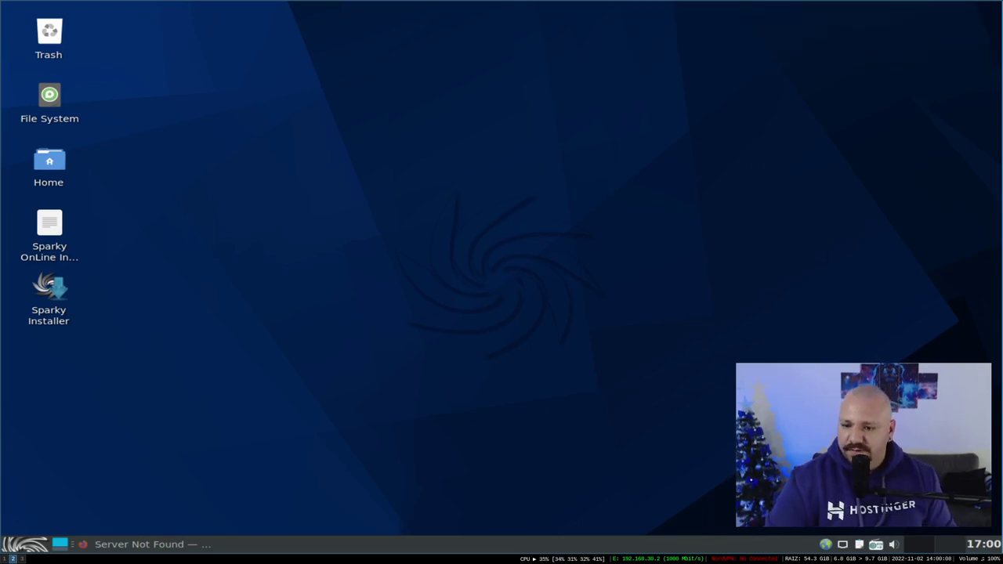
left_click(876, 549)
left_click(851, 531)
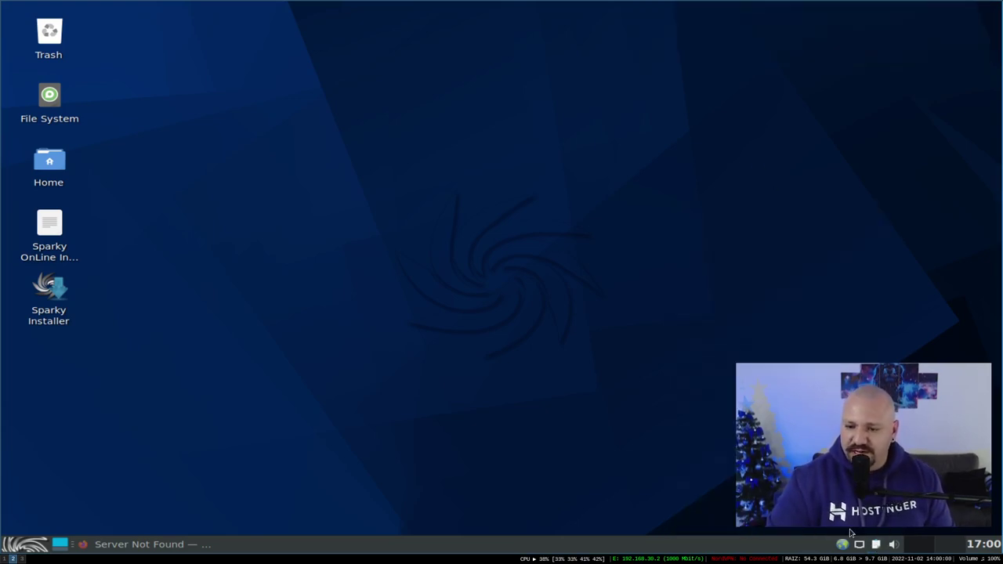
Step: Review the applications listed in the Multimedia, Office and Settings categories
left_click(25, 544)
left_click(245, 285)
left_click(250, 267)
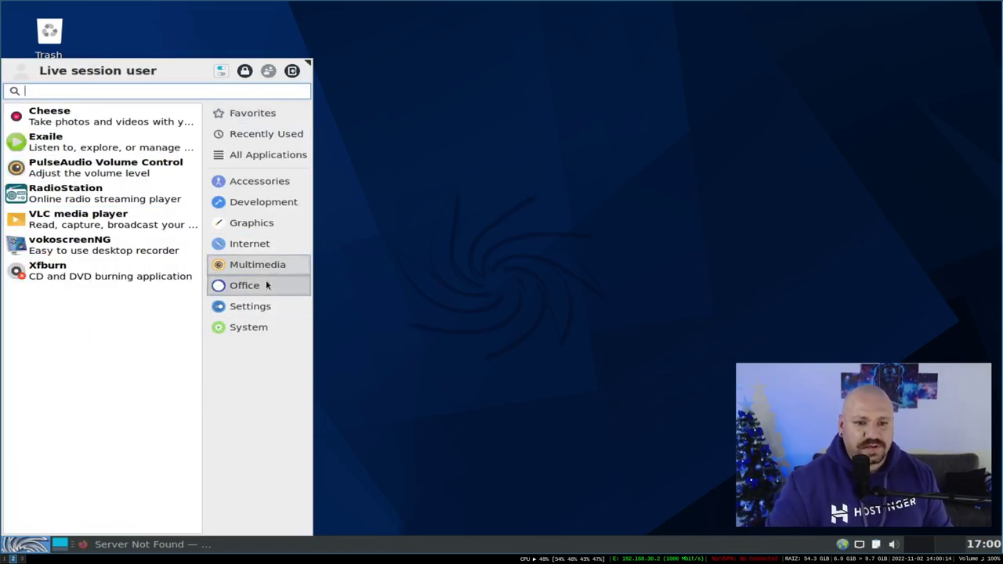
left_click(267, 285)
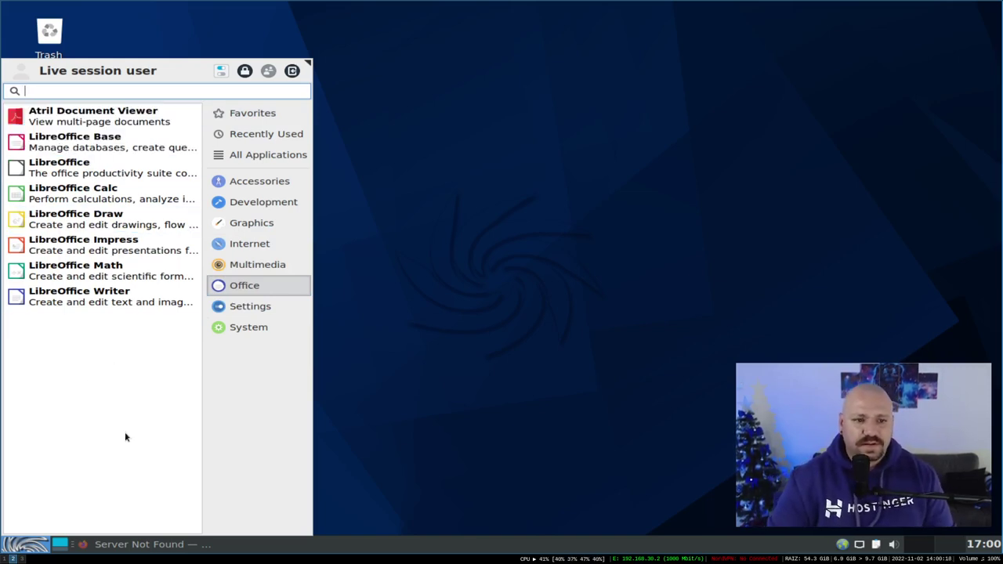
left_click(235, 310)
scroll(169, 314, "down", 5)
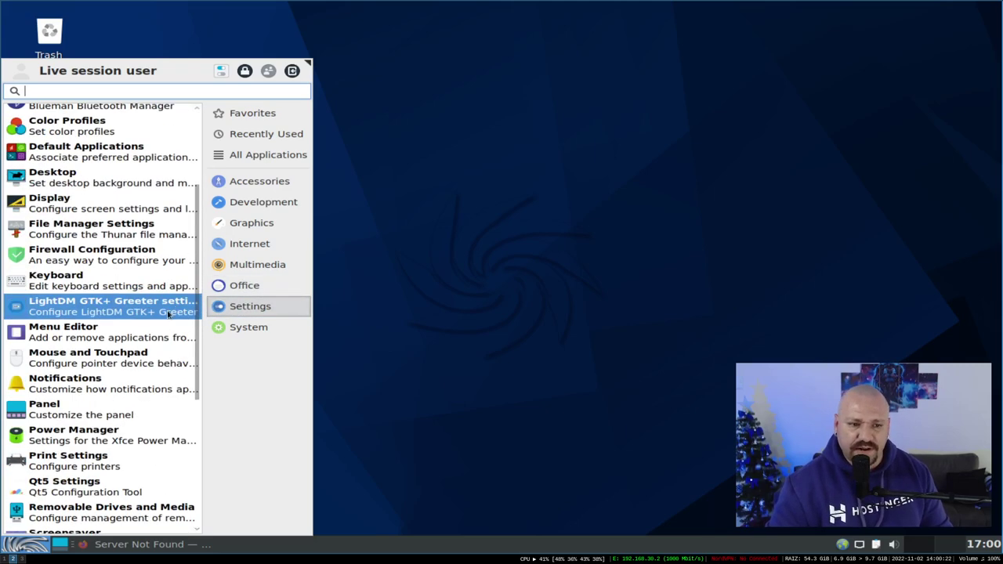
scroll(171, 317, "down", 2)
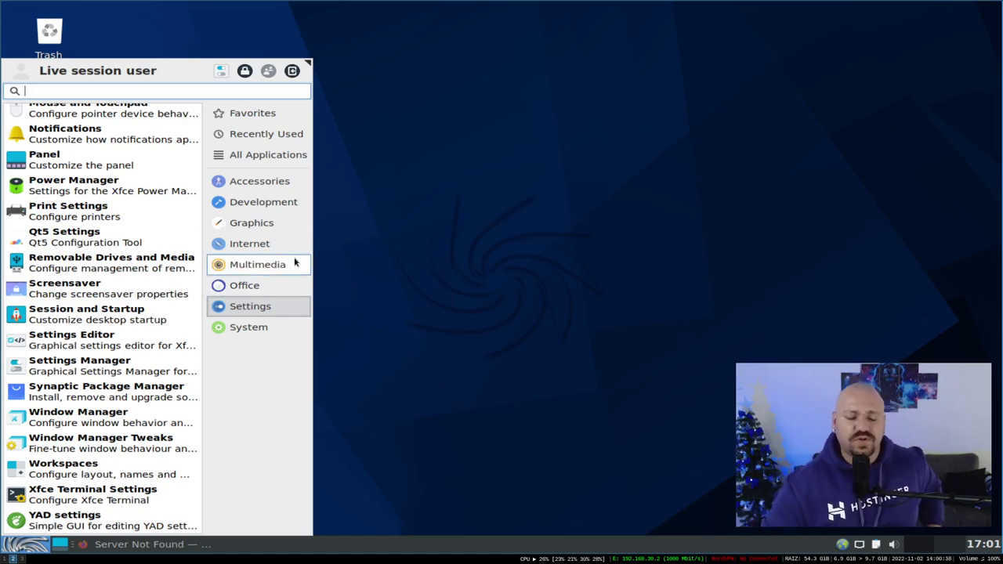
Step: Look through the System category, launch the System Upgrade tool, and dismiss its message
left_click(261, 325)
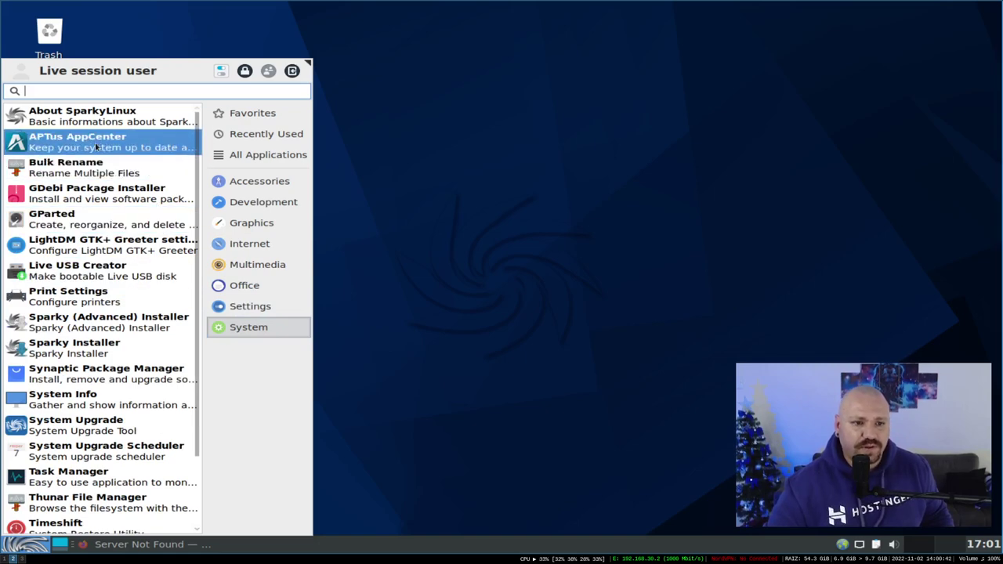
scroll(94, 251, "down", 2)
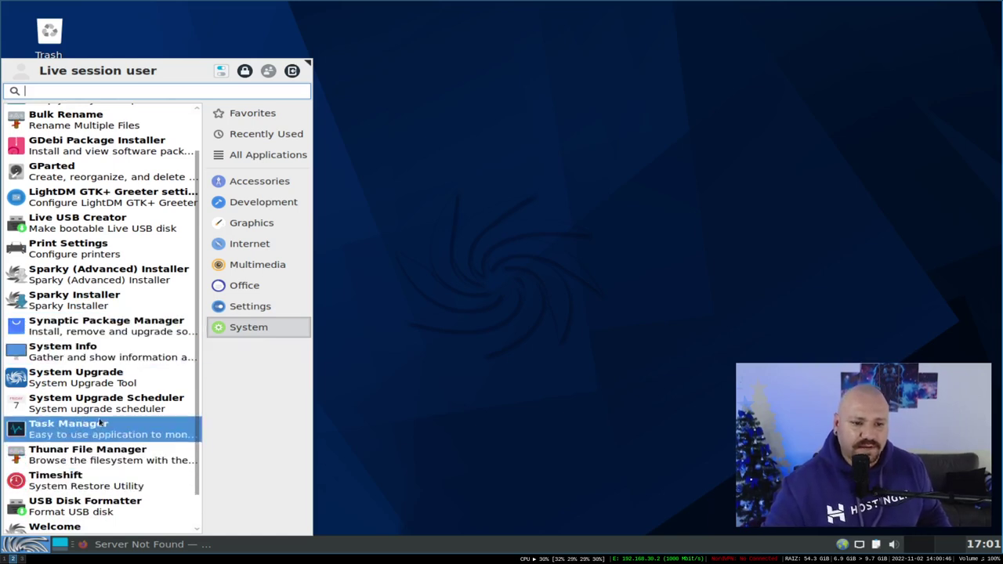
scroll(78, 360, "down", 1)
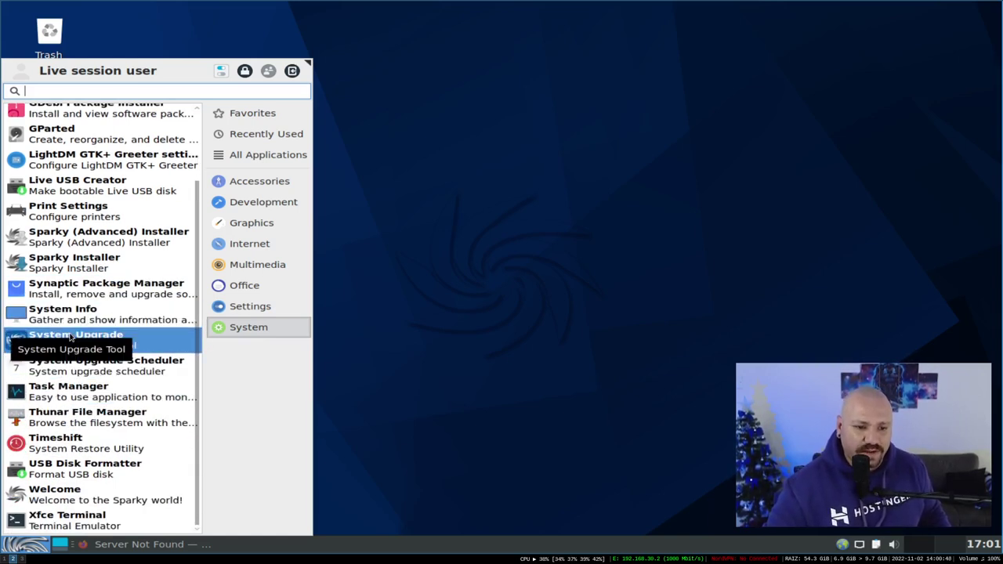
left_click(73, 338)
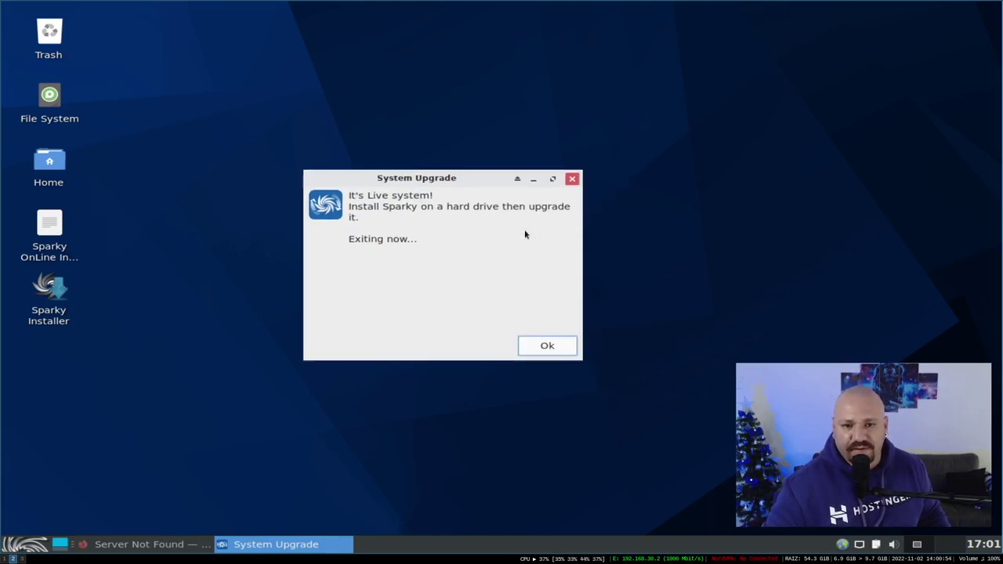
left_click(547, 346)
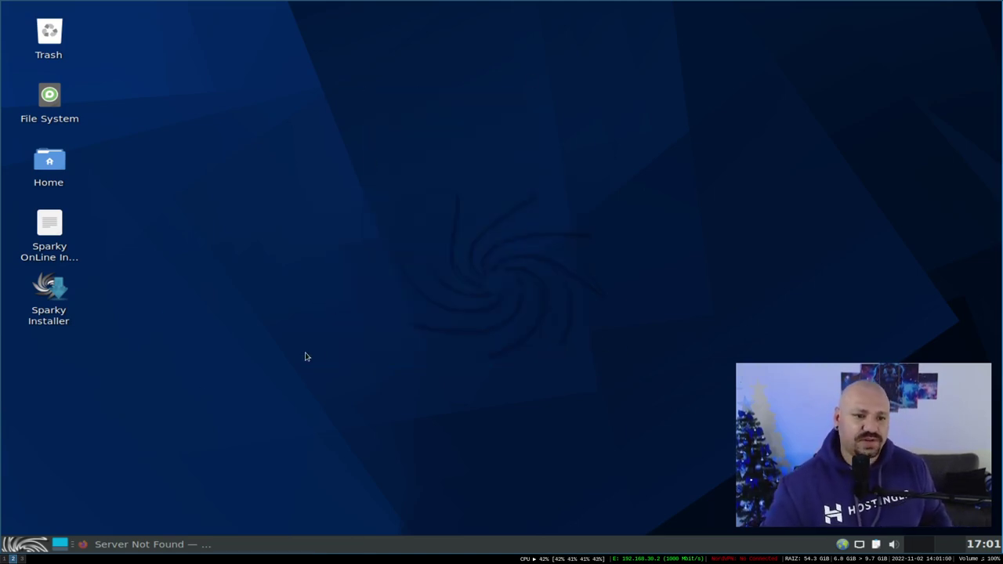
double_click(59, 177)
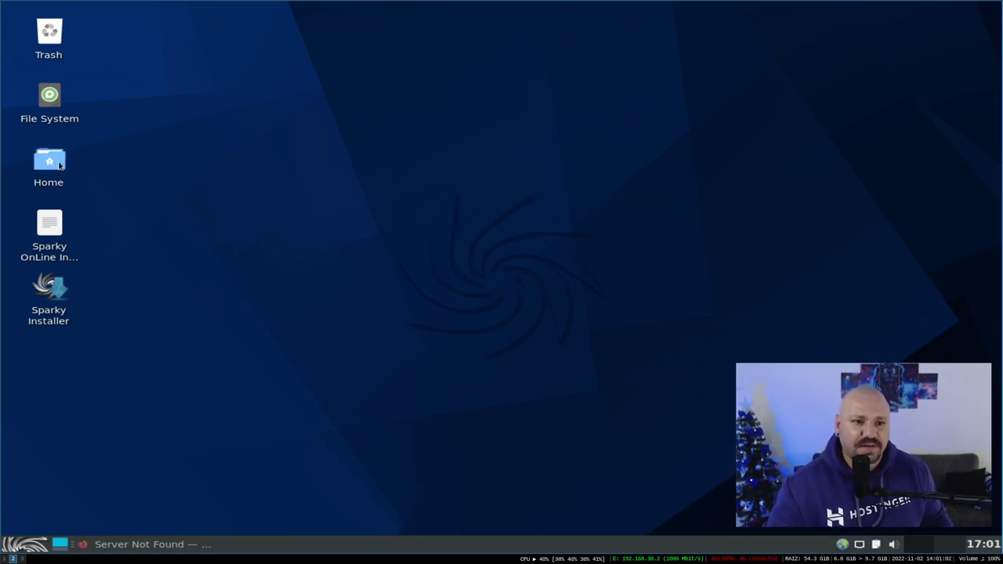
left_click(432, 12)
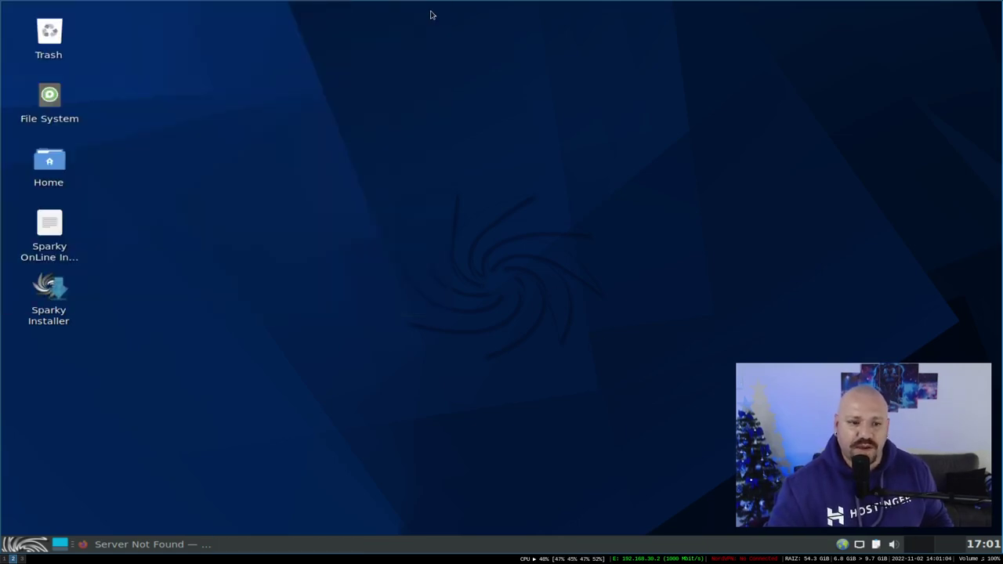
Step: Open a terminal in the Desktop folder and run the history command
right_click(175, 255)
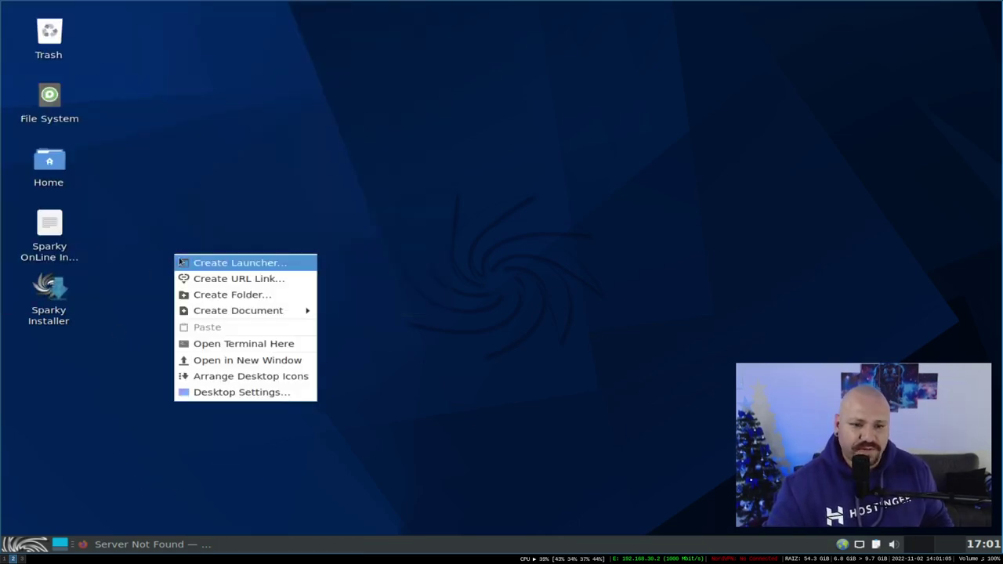
left_click(263, 343)
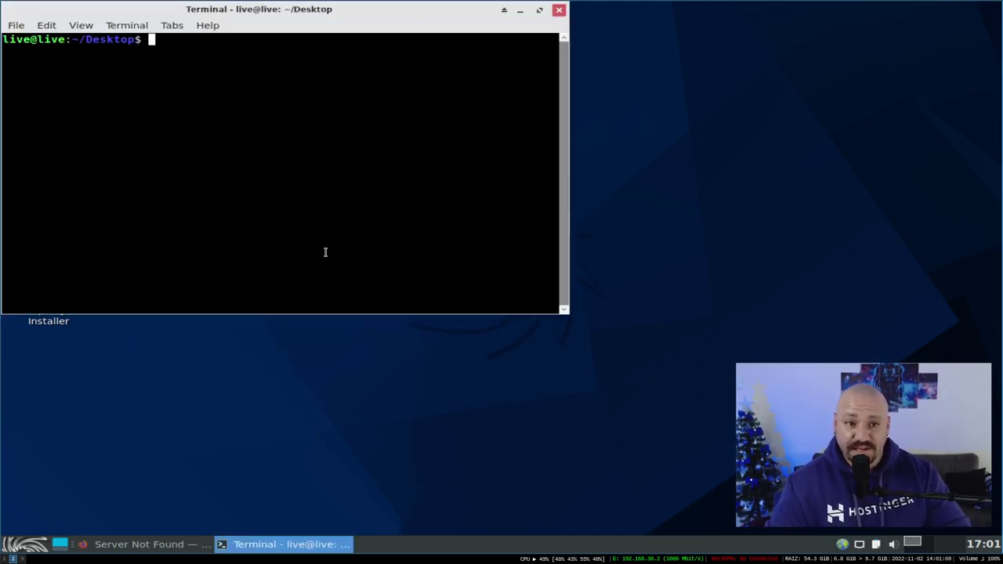
key("Return")
key("Return")
type("history")
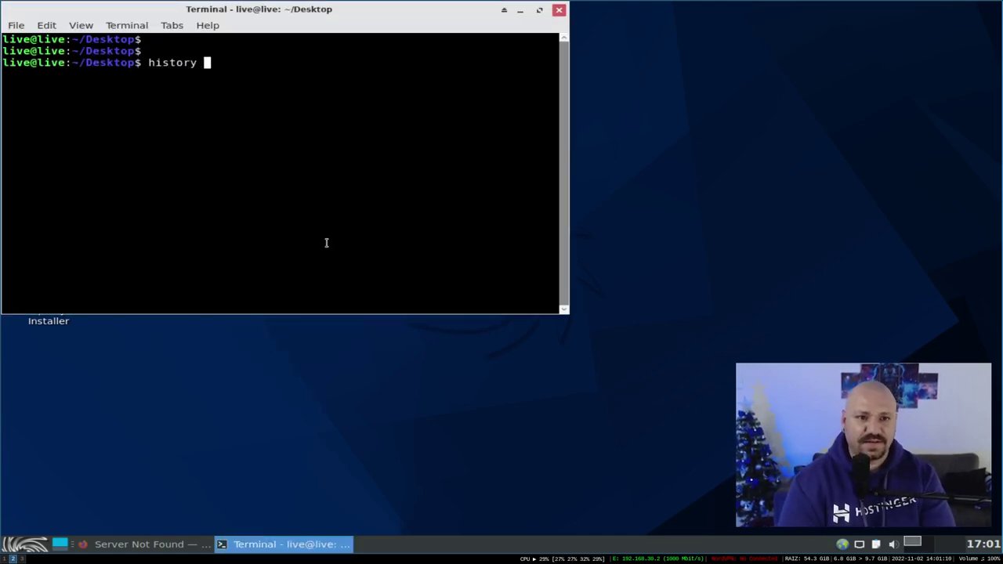
key("Return")
Step: Move the terminal window closer to the centre of the desktop and repeat the history command
left_click_drag(304, 2, 435, 45)
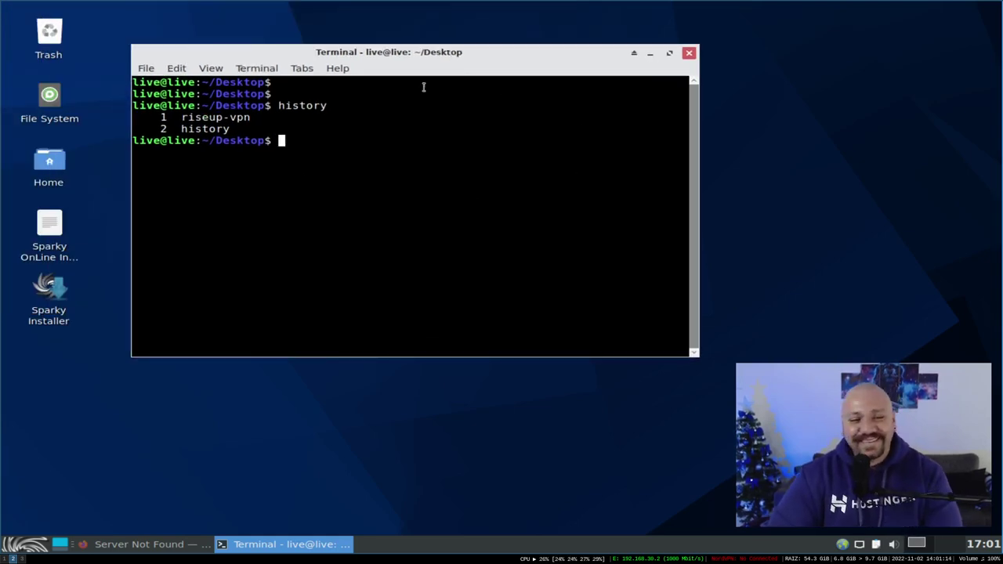
key("Up")
key("Return")
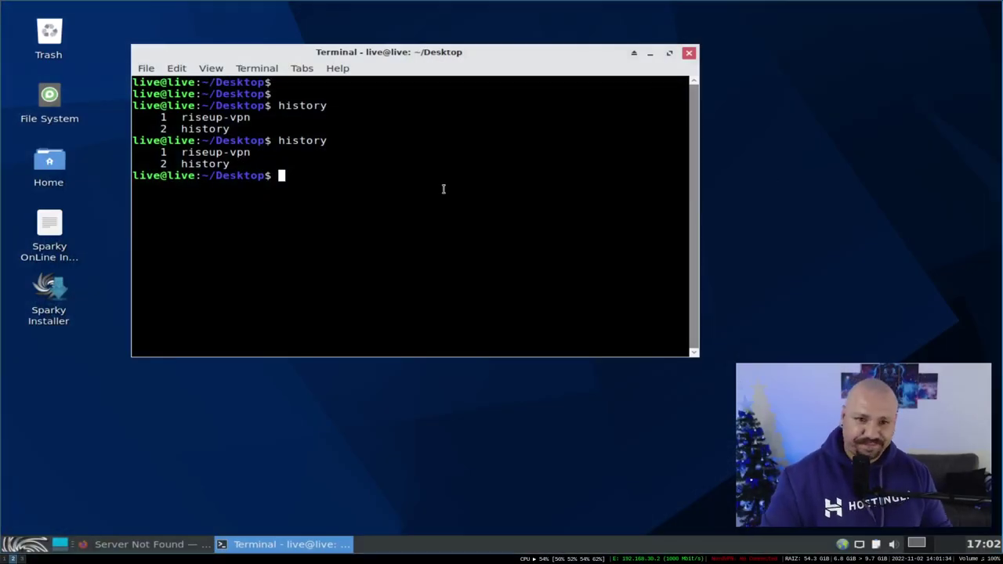
Step: Check memory usage in the terminal with free -hm, briefly highlighting the used memory value
type("fre")
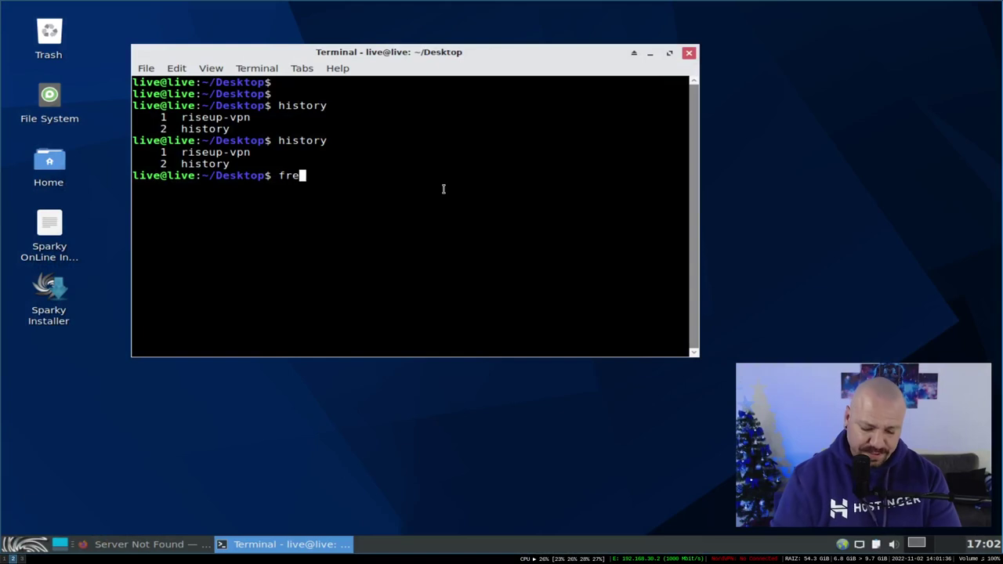
type("e -hm")
key("Return")
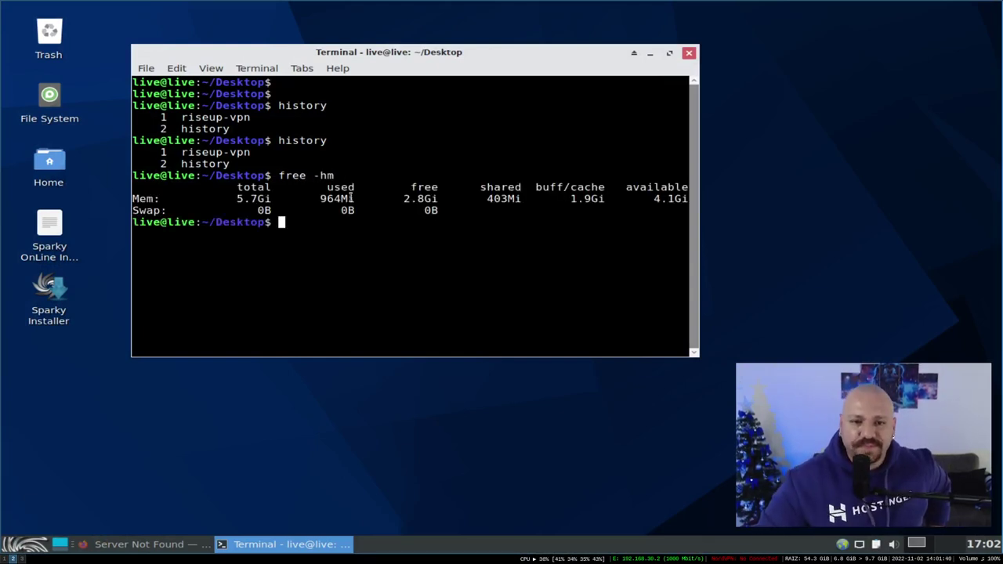
double_click(323, 199)
left_click(364, 198)
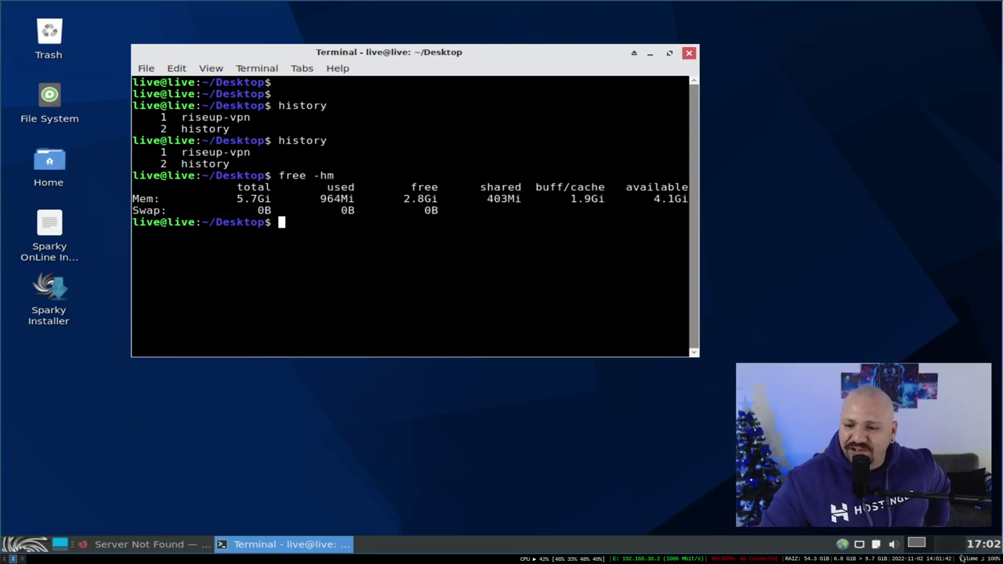
Step: Quit the Liferea feed reader that is running in the background
left_click(842, 544)
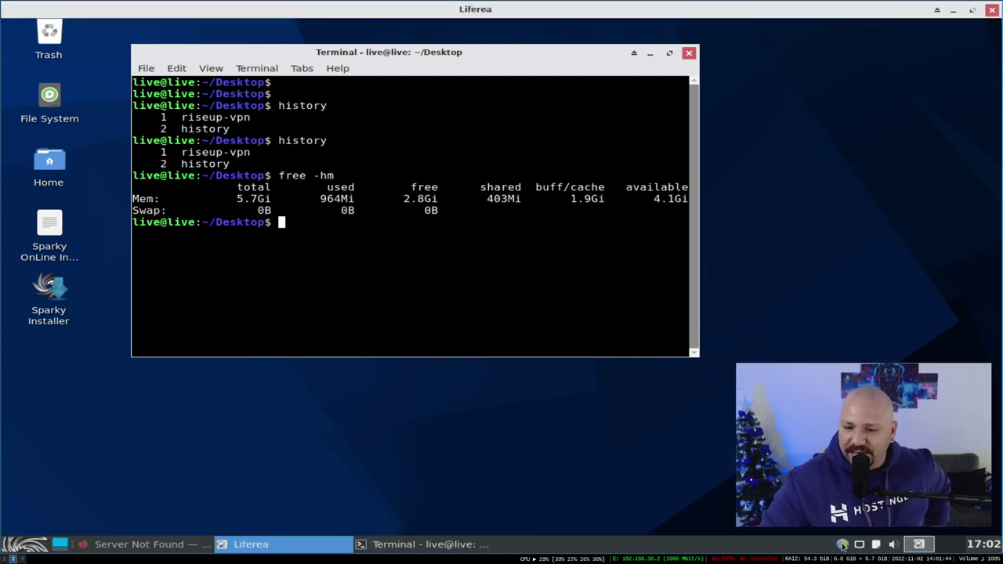
right_click(842, 544)
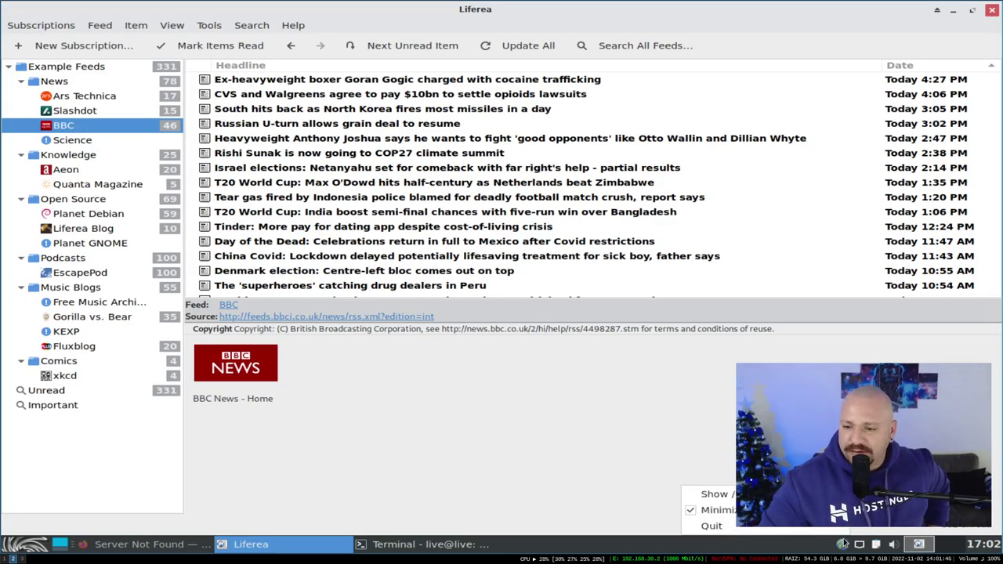
left_click(821, 529)
Step: Rerun free -hm in the terminal and briefly highlight the used memory value
key("Up")
key("Return")
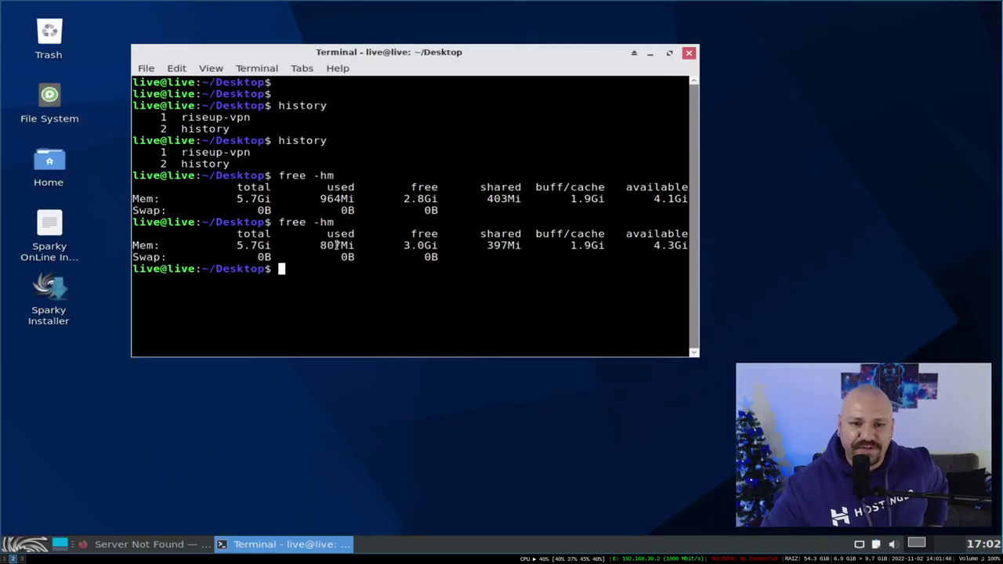
left_click_drag(316, 245, 384, 245)
left_click(340, 233)
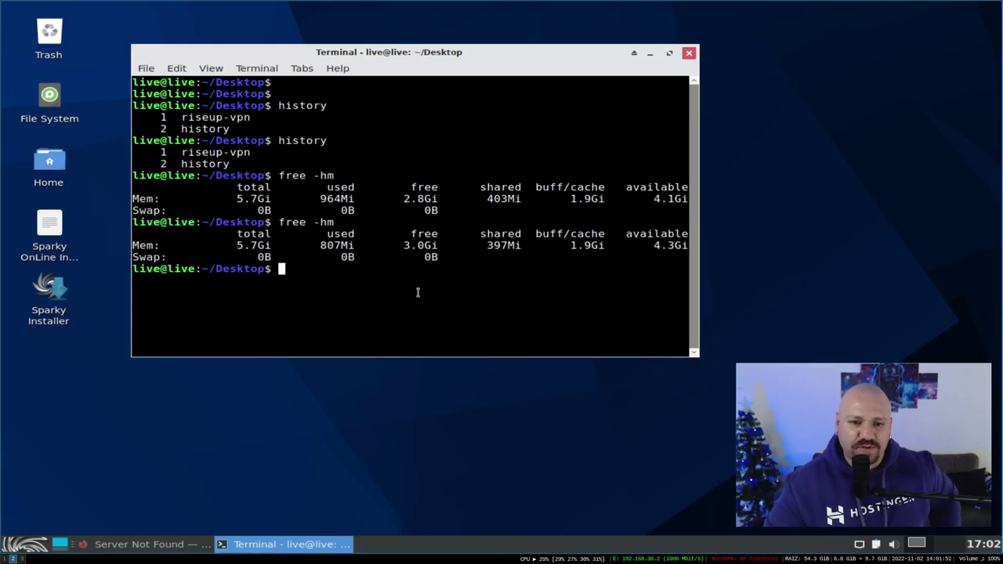
key("ctrl+l")
key("Return")
key("Return")
key("Return")
key("Return")
key("Return")
type("n")
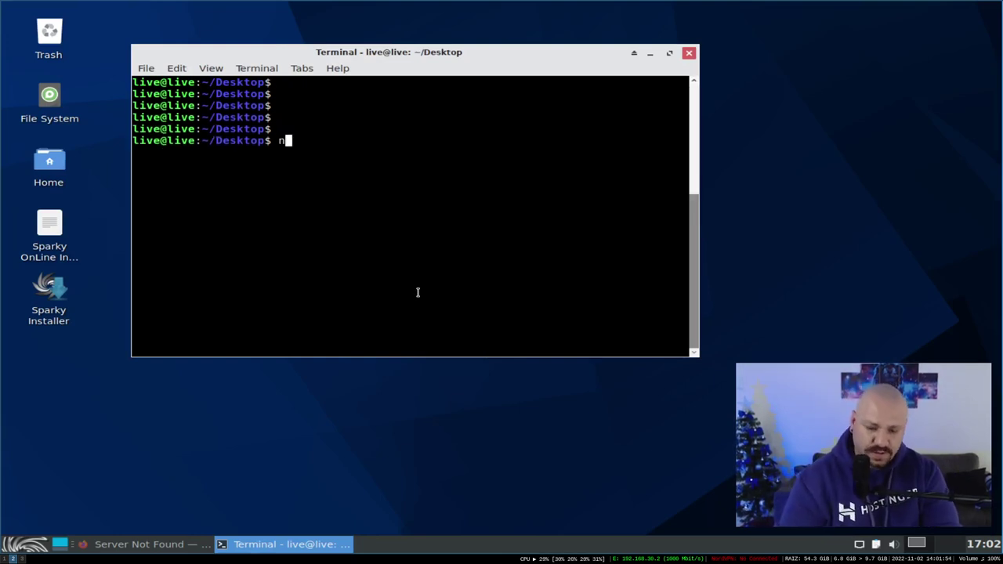
key("BackSpace")
type("neo")
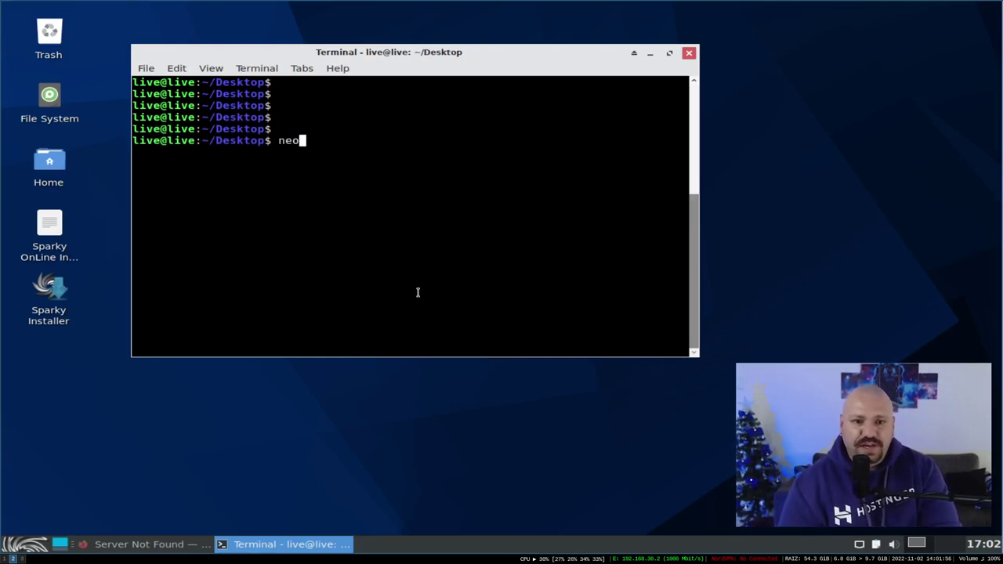
key("BackSpace")
key("BackSpace")
key("BackSpace")
key("ctrl+l")
type("screendump")
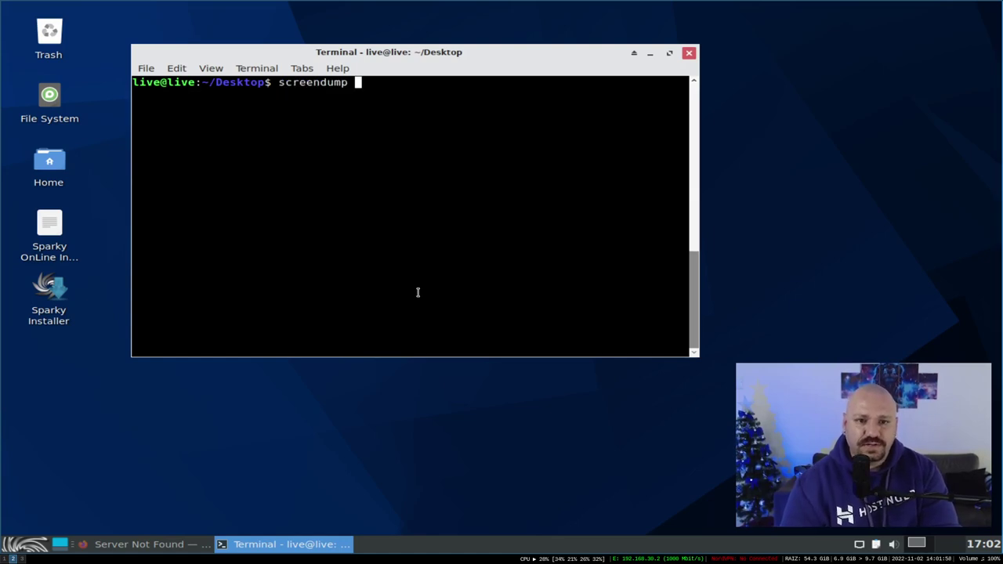
key("ctrl+c")
key("ctrl+d")
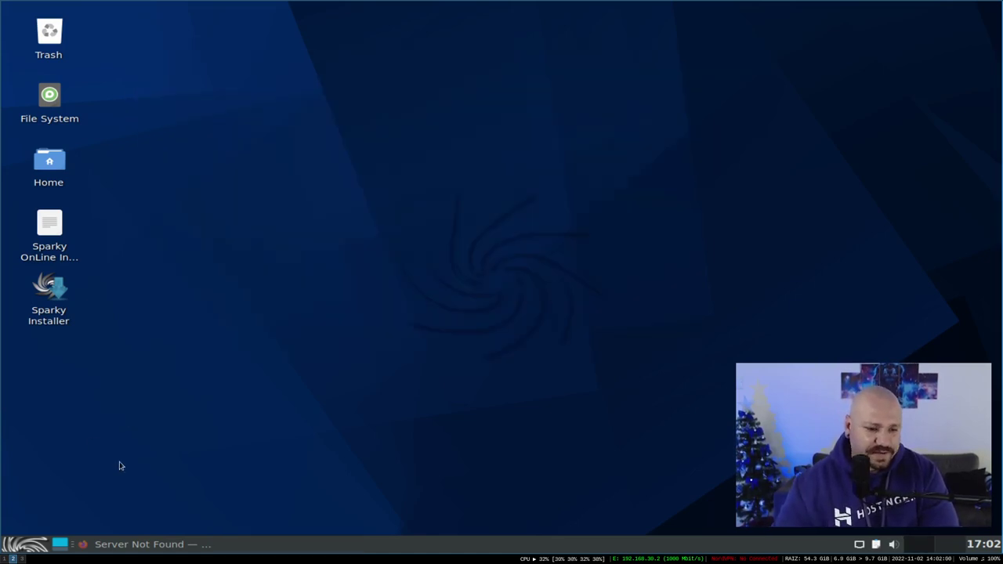
Step: Open a new terminal in the Desktop folder and switch to root with sudo su
right_click(314, 308)
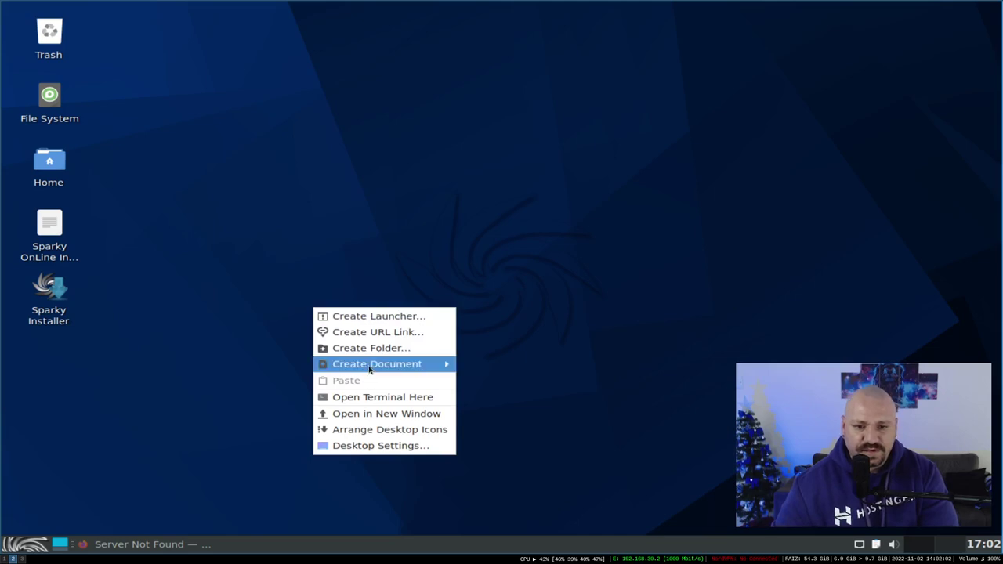
left_click(358, 397)
key("Return")
key("Return")
key("Return")
type("s")
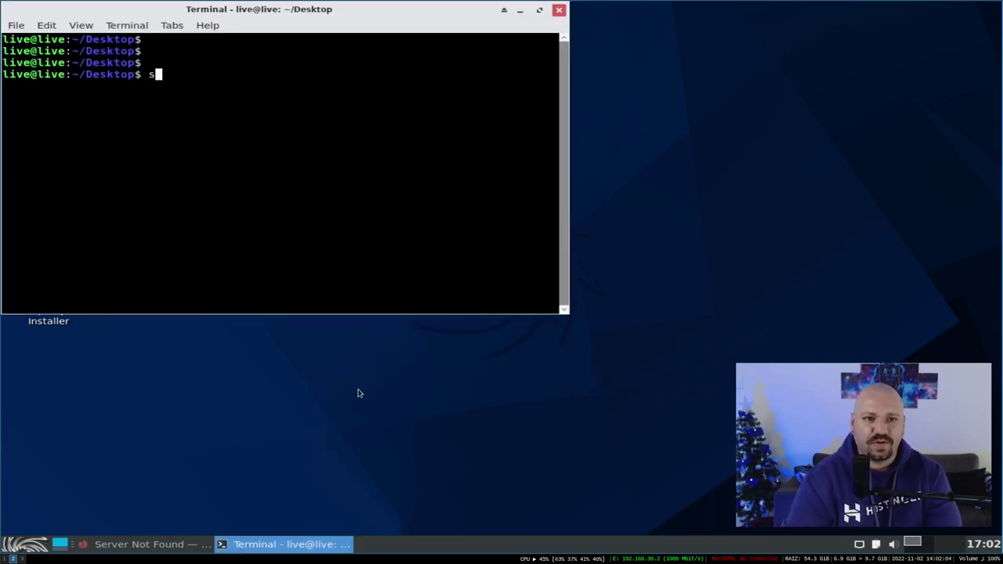
type("udo su")
key("Return")
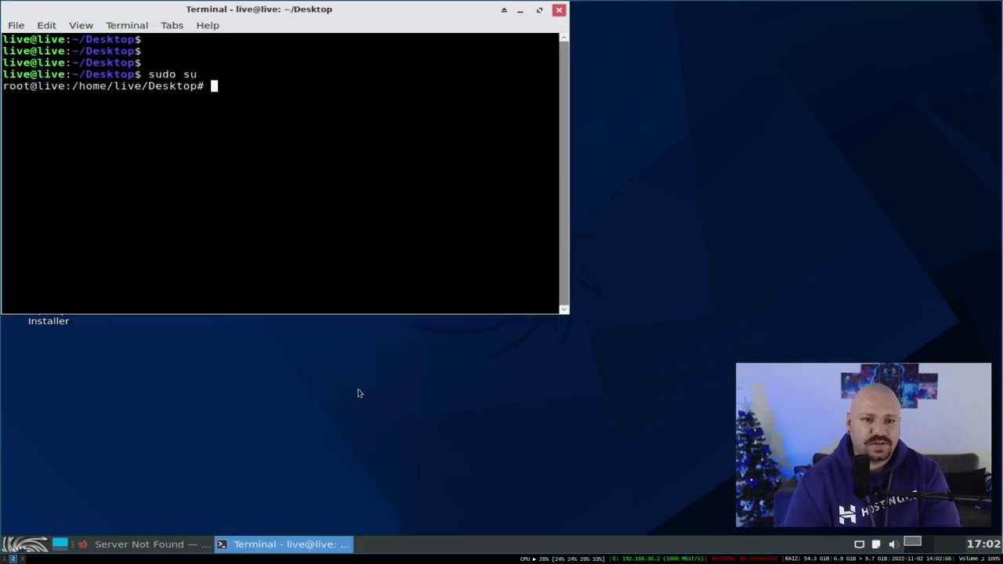
Step: Clear the root terminal and install neofetch with apt, accepting the additional packages
key("ctrl+l")
key("Return")
key("Return")
type("apt ")
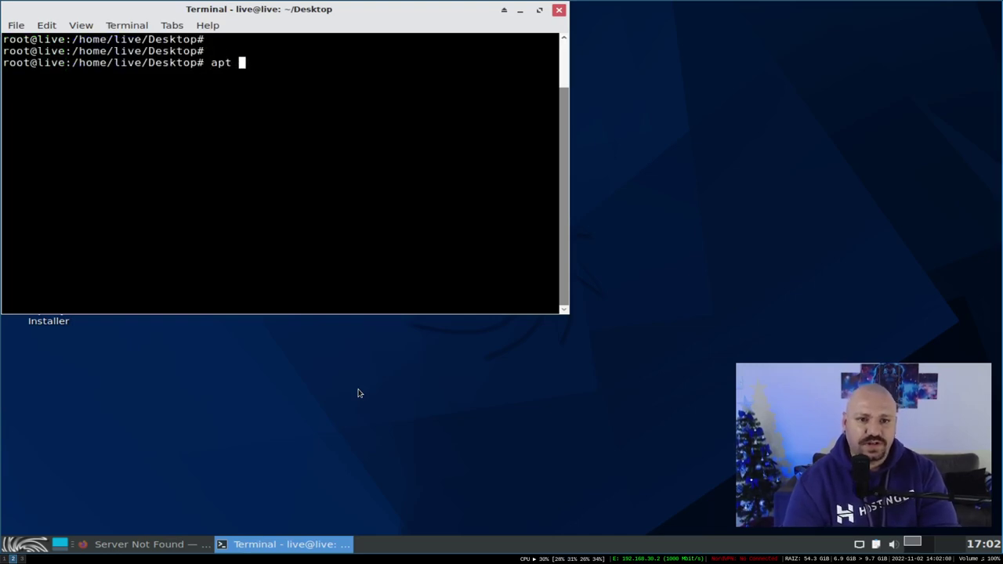
type("install neofet")
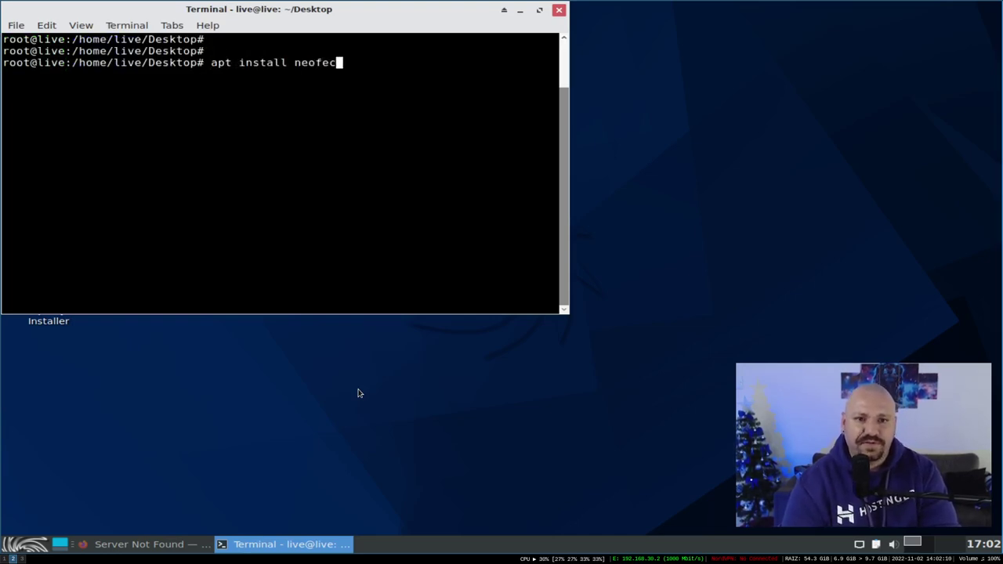
type("ch")
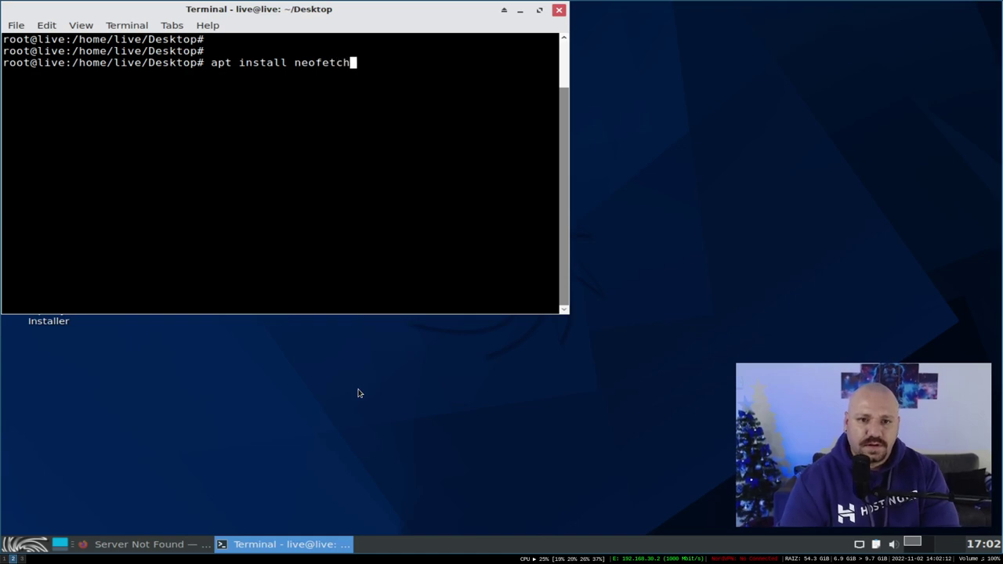
key("Return")
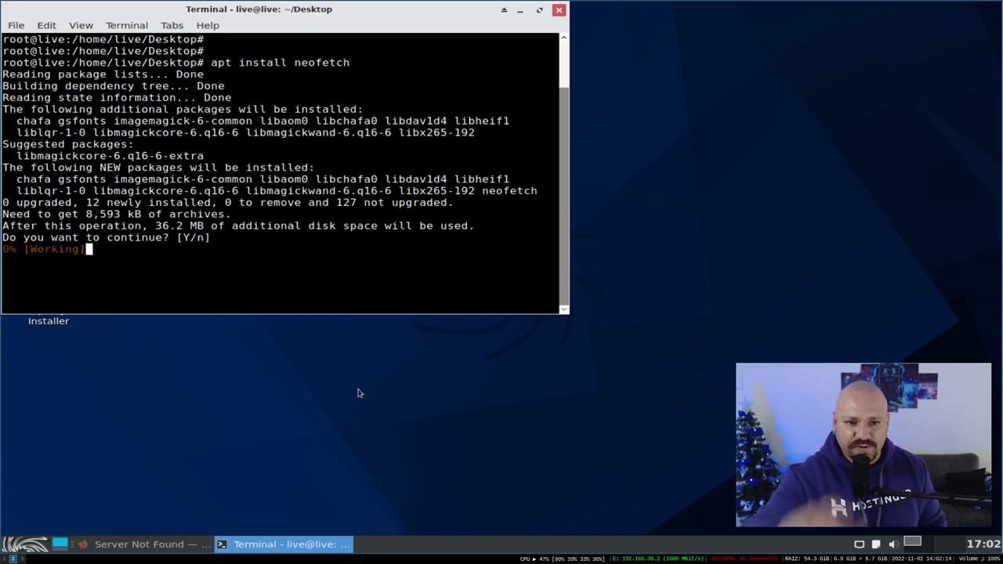
Step: Minimise the terminal, open the desktop background settings, and move the dialog slightly to see its full width
left_click(217, 548)
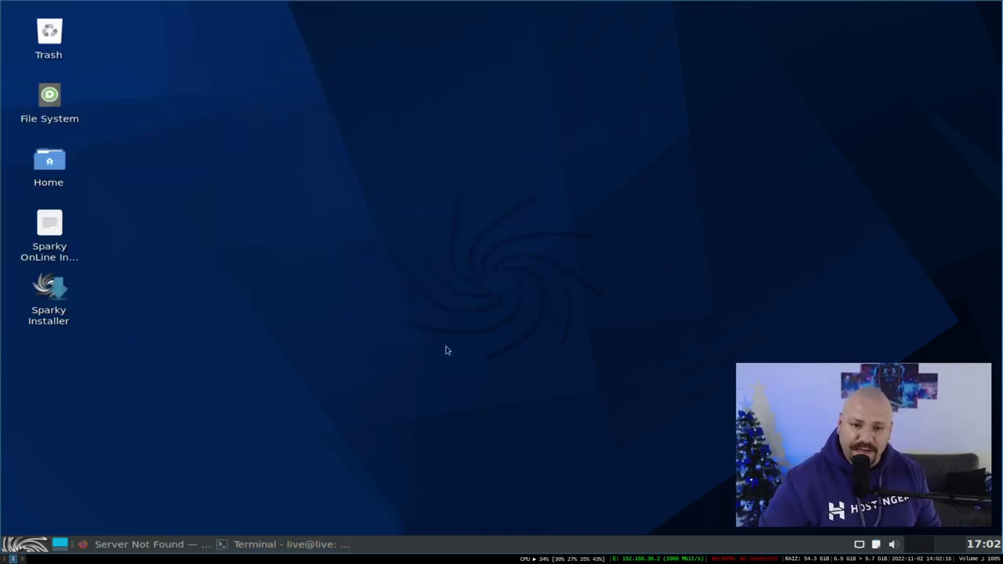
right_click(507, 151)
left_click(600, 289)
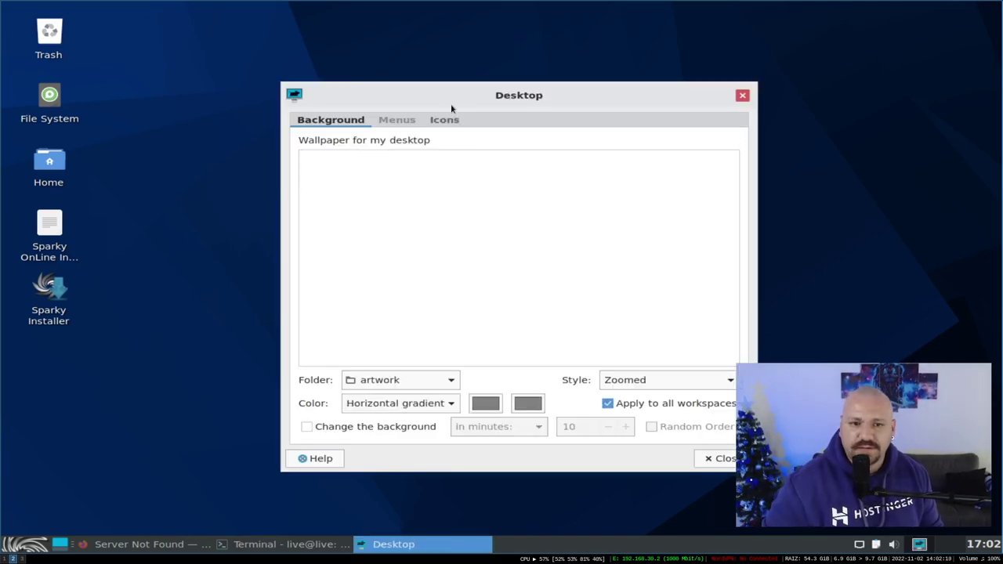
left_click_drag(451, 108, 419, 84)
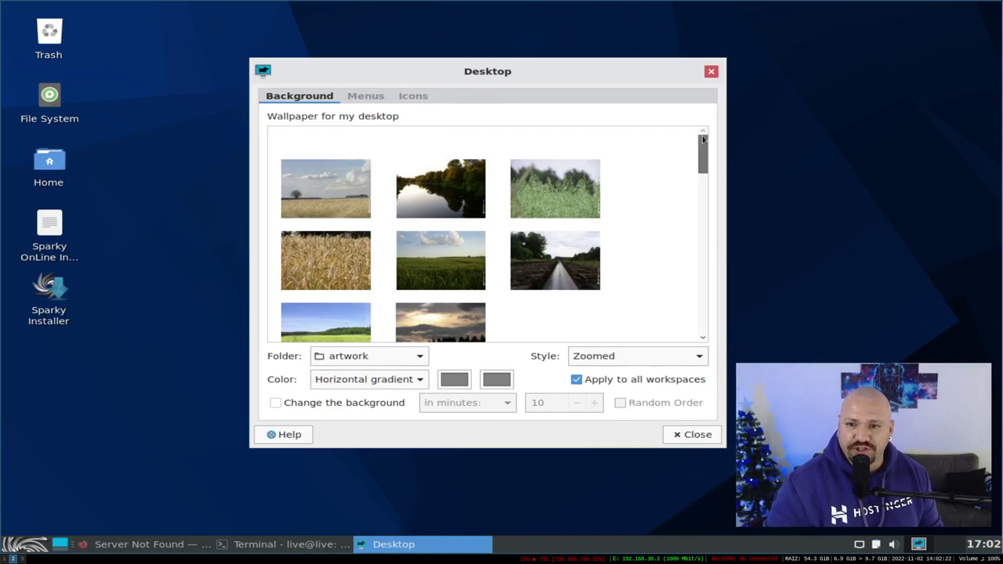
Step: Try the red illuminated archway wallpaper and the green riverside wallpaper, moving the dialog aside to view each
left_click_drag(705, 151, 670, 330)
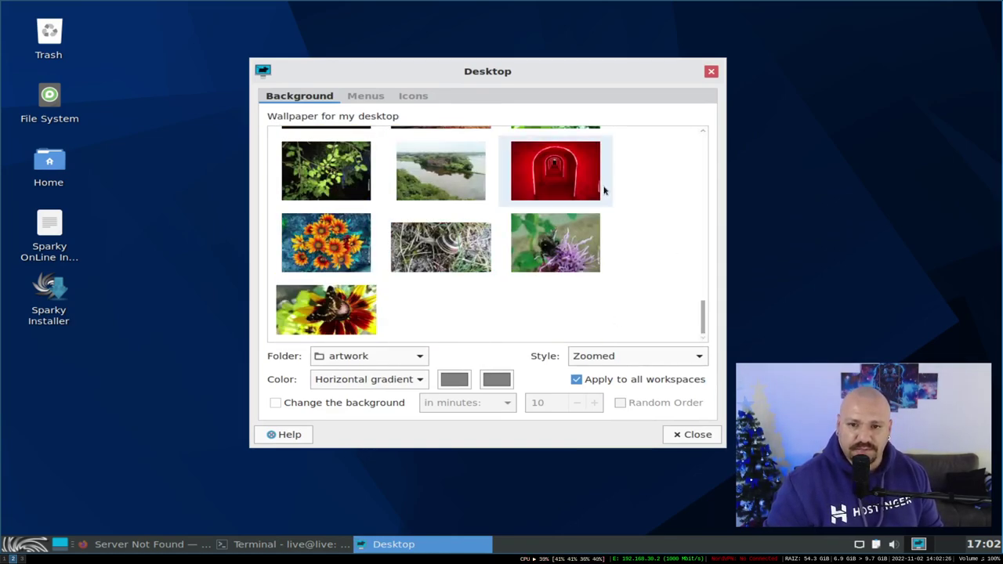
left_click(568, 185)
left_click_drag(541, 80, 352, 104)
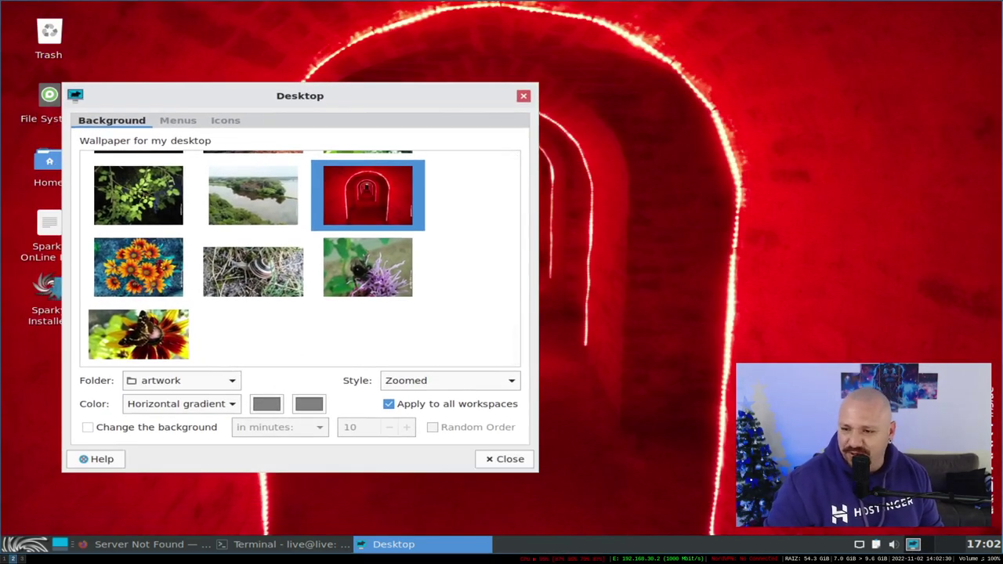
left_click(251, 200)
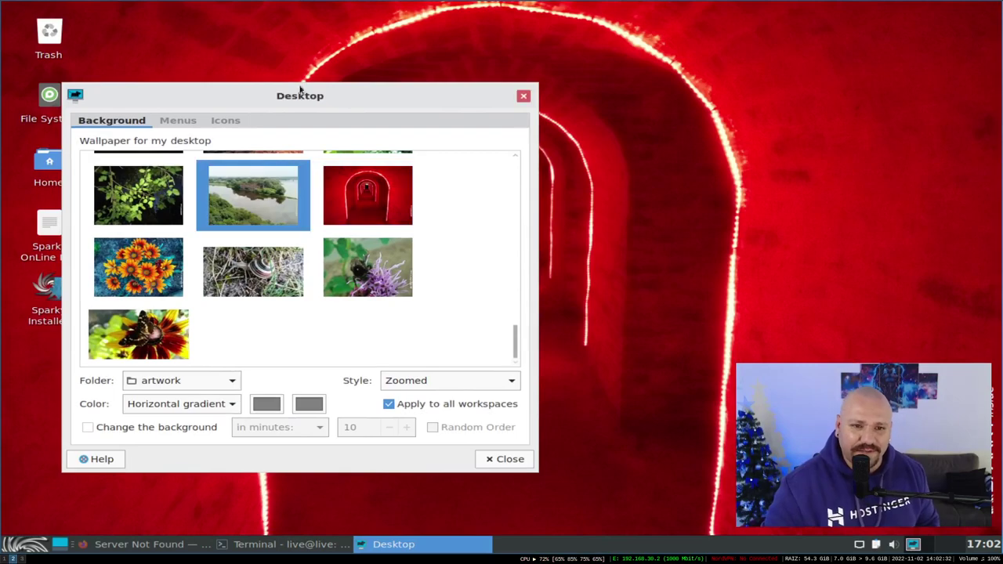
left_click_drag(301, 97, 455, 224)
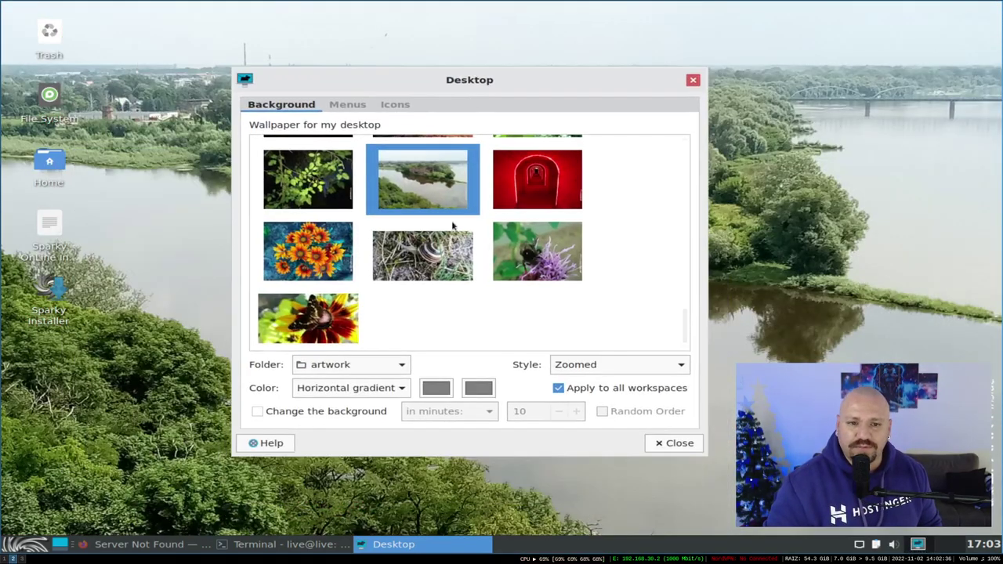
Step: Try the dark leafy branch, sunset tree, autumn park and green leaves with snail wallpapers
scroll(455, 225, "down", 1)
key("Left")
scroll(486, 253, "up", 1)
scroll(486, 255, "up", 1)
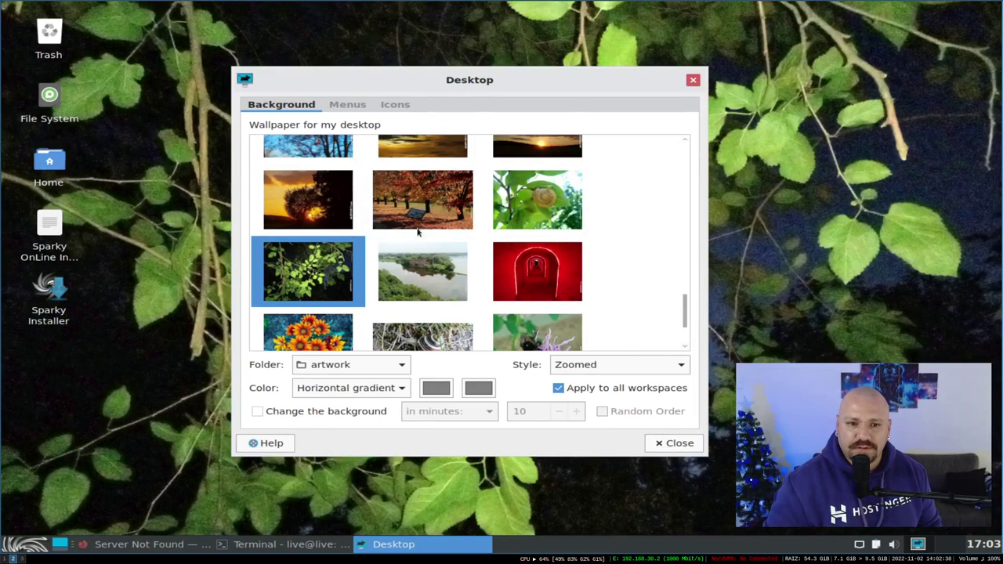
left_click(345, 201)
left_click_drag(588, 109, 496, 123)
key("Right")
left_click(581, 221)
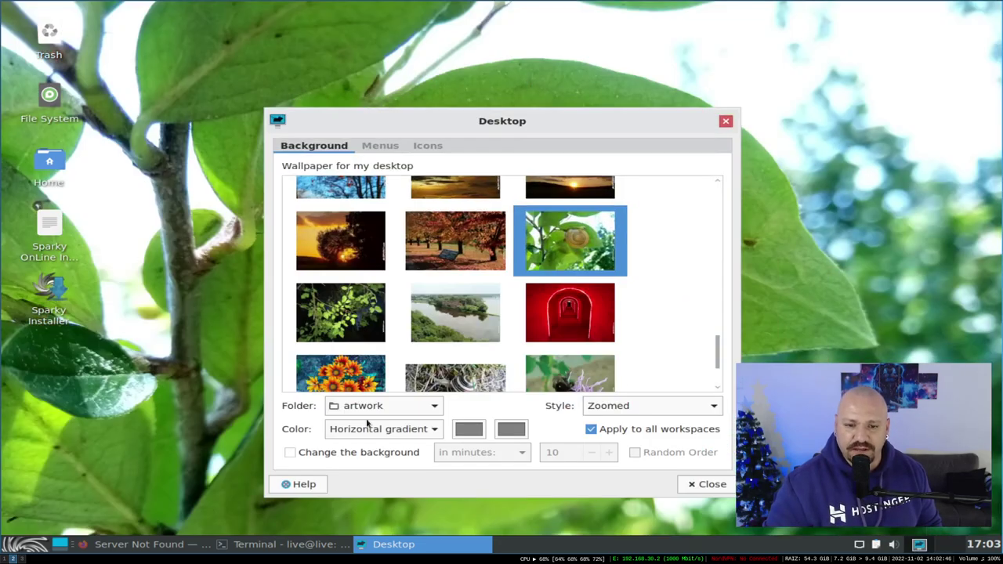
Step: Try the Tiled, Stretched and Scaled wallpaper styles, and return the style to Zoomed
left_click(664, 409)
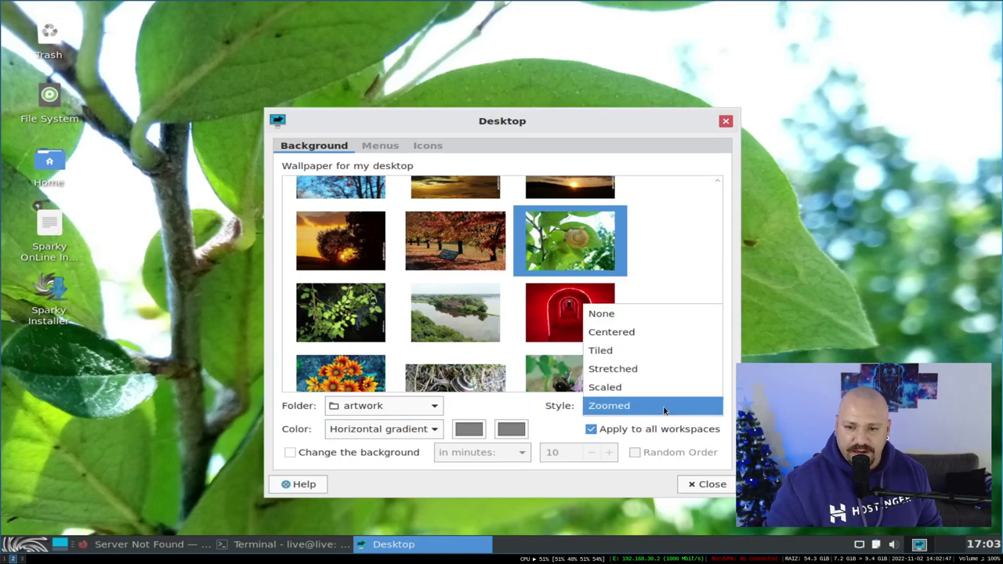
left_click(632, 351)
left_click(644, 409)
left_click(644, 424)
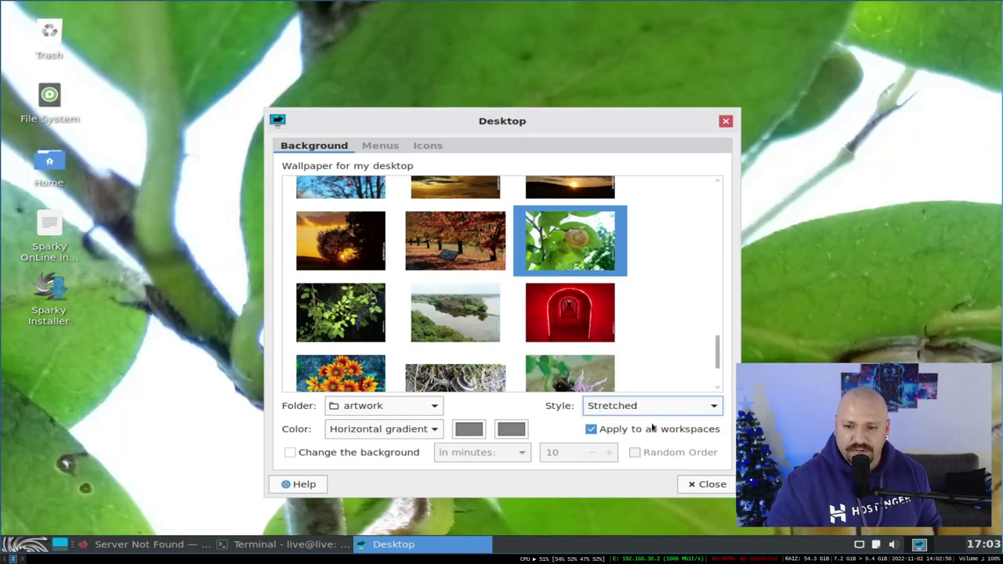
scroll(652, 413, "down", 2)
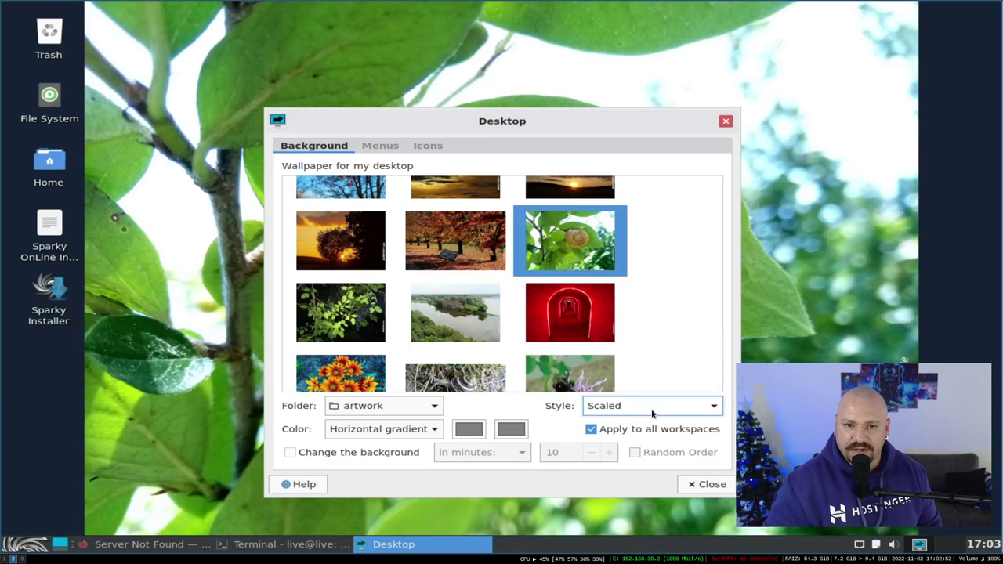
scroll(652, 413, "down", 1)
Step: Try the illuminated night gate wallpaper from the maximised dialog, and the dark tree-lined river wallpaper after restoring its size
double_click(578, 132)
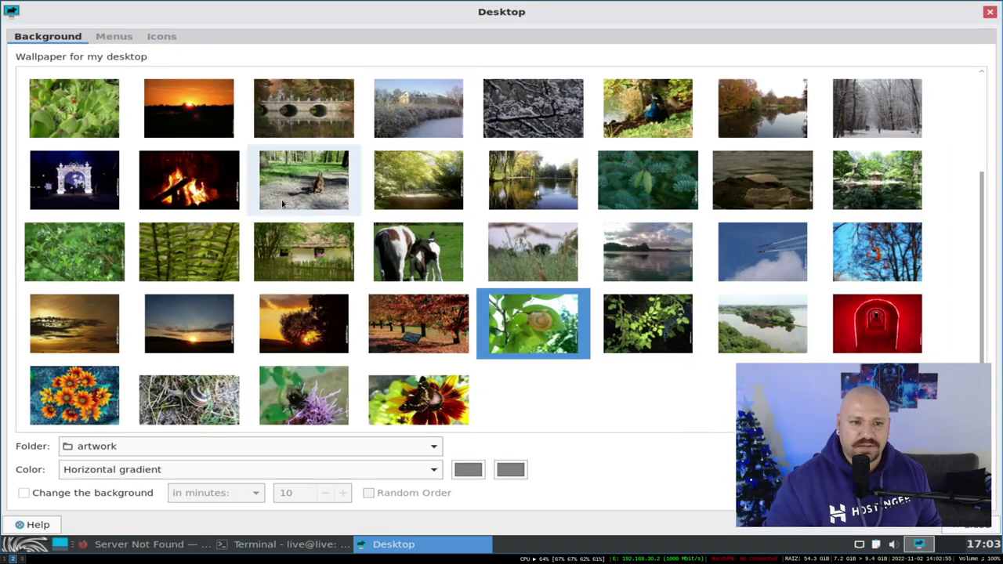
left_click(74, 180)
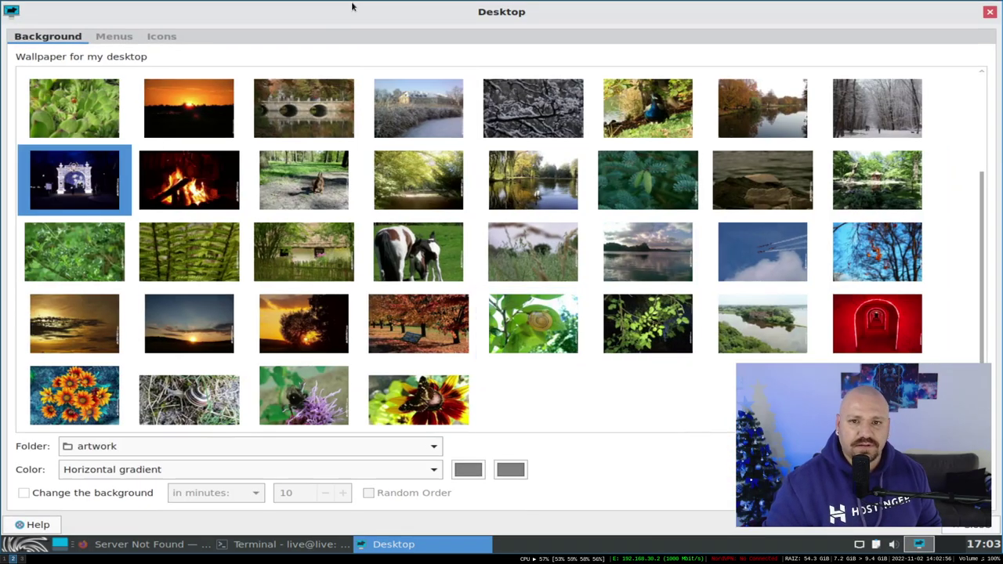
left_click_drag(352, 7, 328, 106)
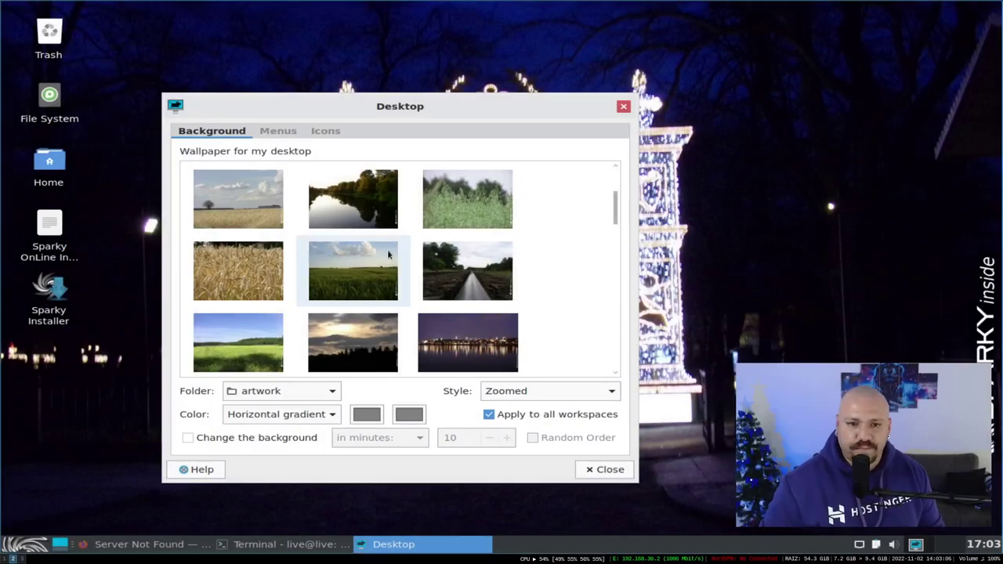
left_click(356, 199)
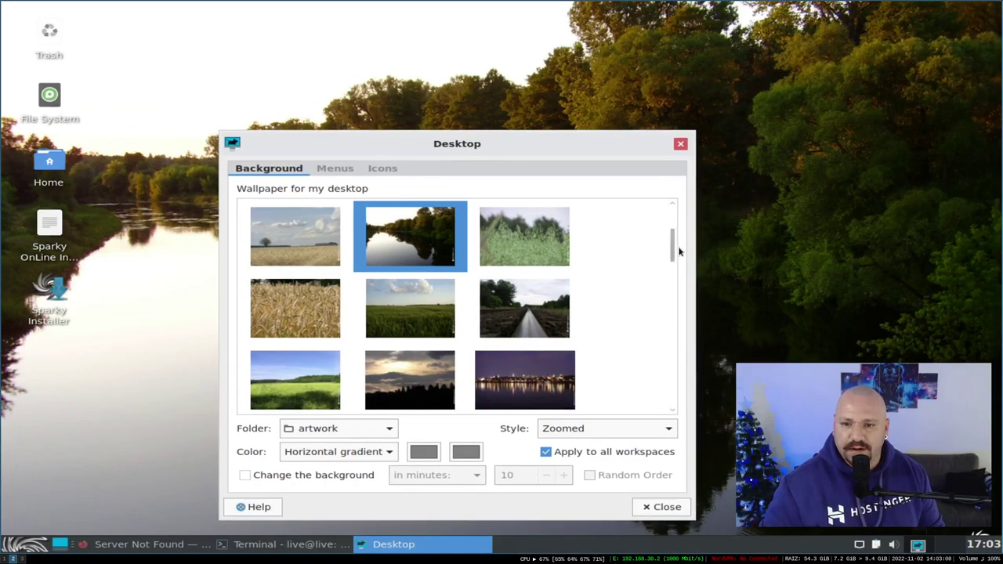
Step: Apply the wheat field with lone tree wallpaper and close the desktop settings
left_click_drag(679, 251, 672, 215)
left_click(333, 351)
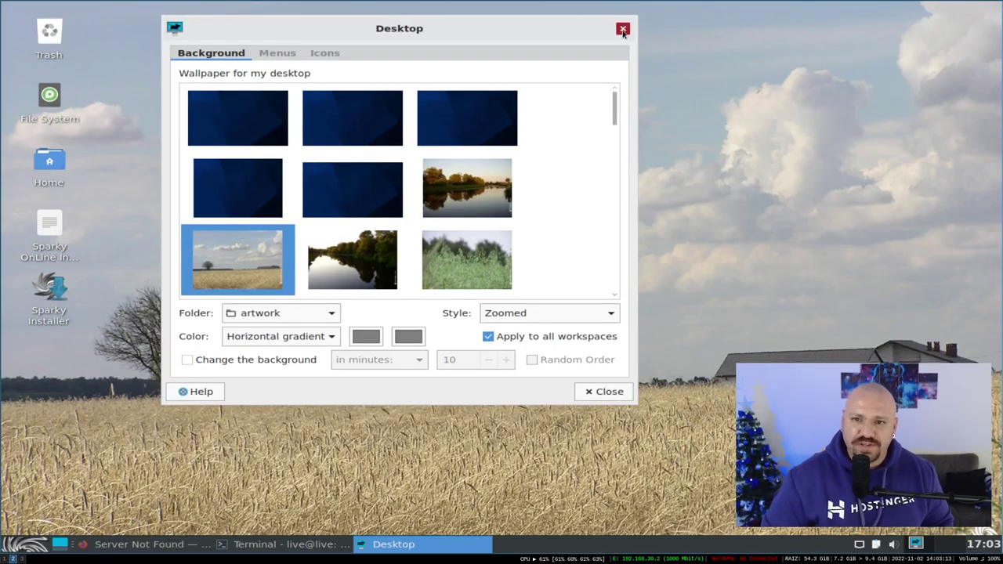
left_click(623, 30)
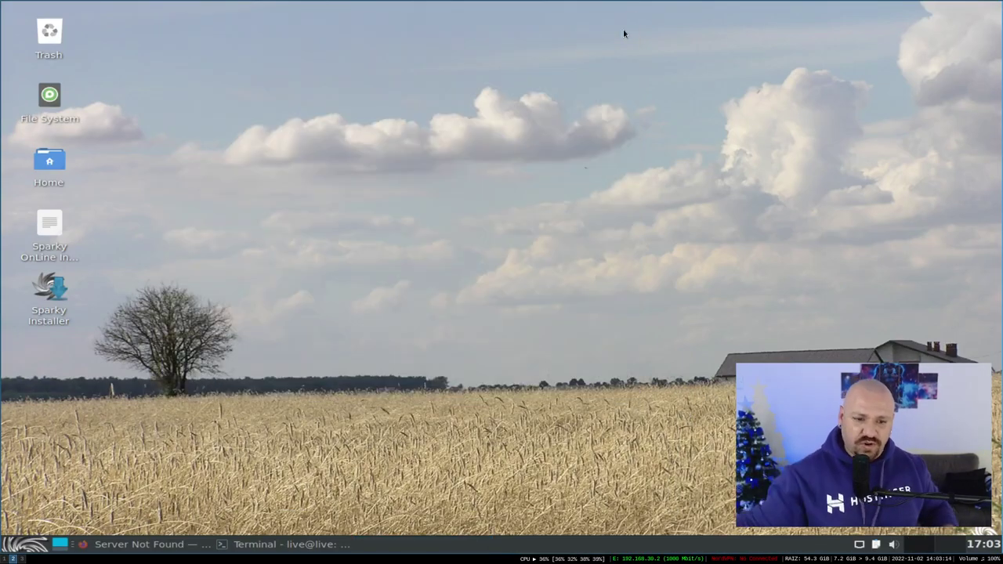
Step: Restore the minimised terminal, move it closer to the centre of the desktop, and clear its installation output
left_click(361, 544)
left_click_drag(388, 13, 631, 33)
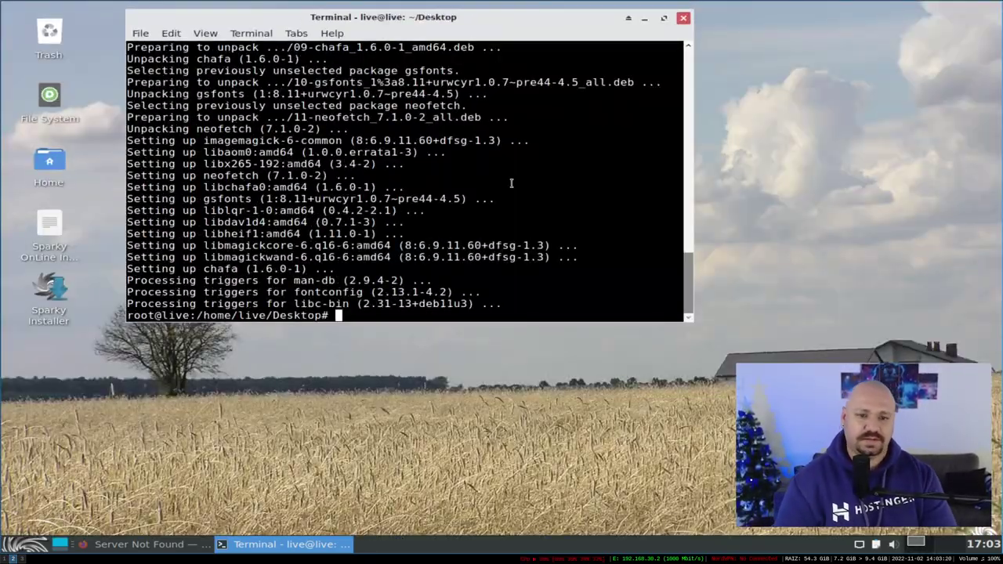
key("Return")
key("ctrl+l")
key("ctrl+c")
key("Return")
key("Return")
key("Return")
key("Return")
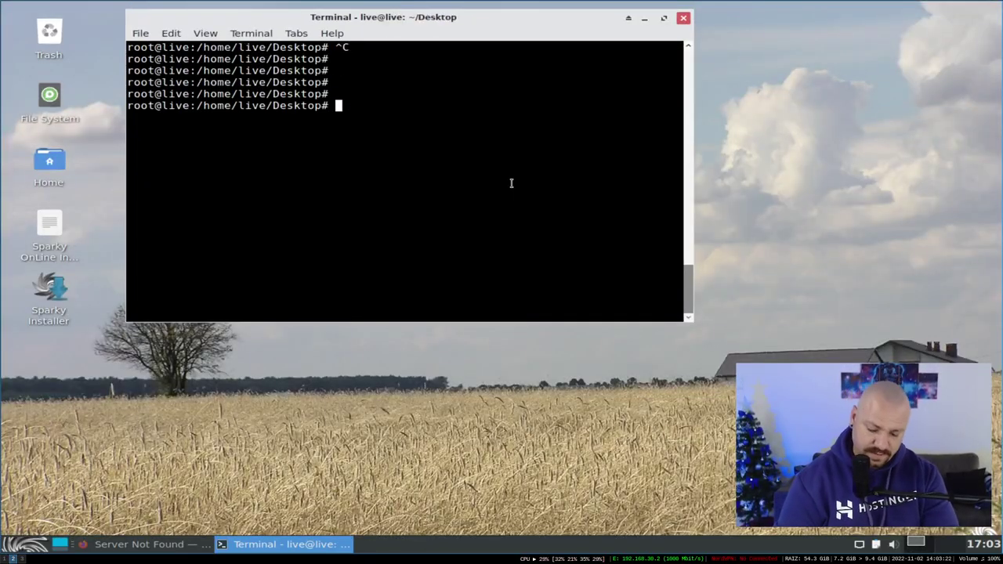
Step: Run neofetch to show the system summary and enlarge the terminal window in both width and height
key("Return")
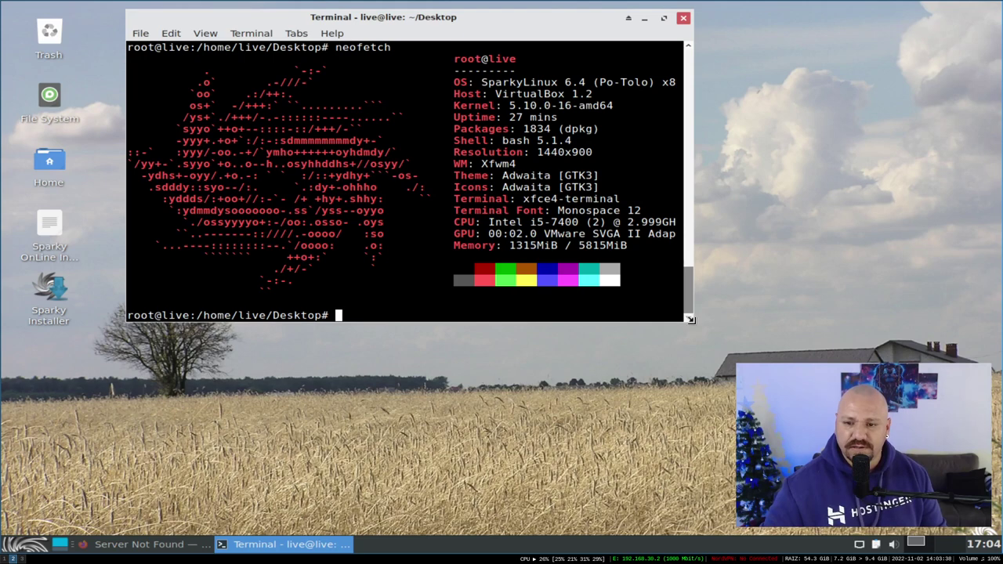
left_click_drag(693, 321, 884, 476)
Step: Clear the terminal and print /etc/os-release with cat to read the distribution's name and version lines
key("ctrl+l")
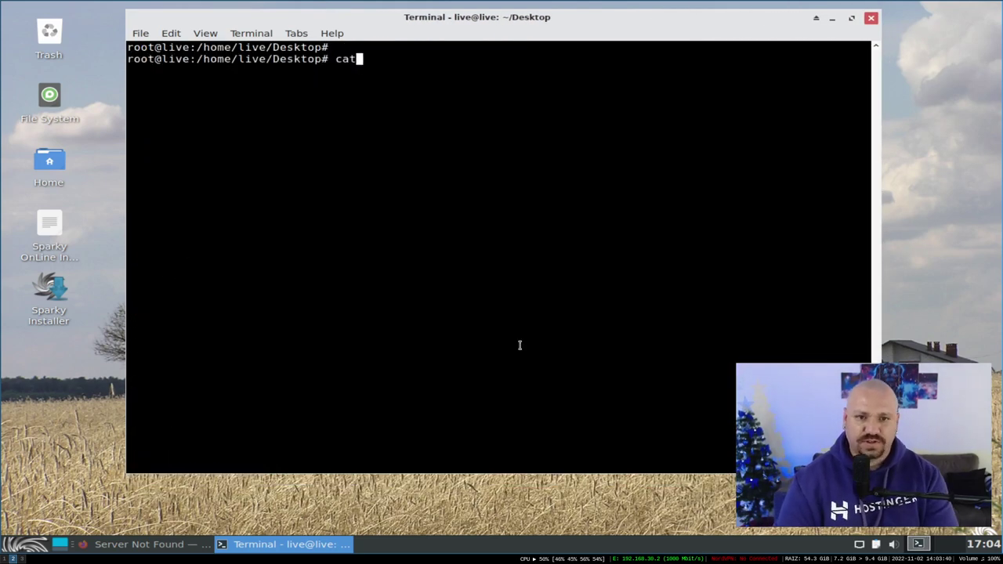
type("os-release")
key("Return")
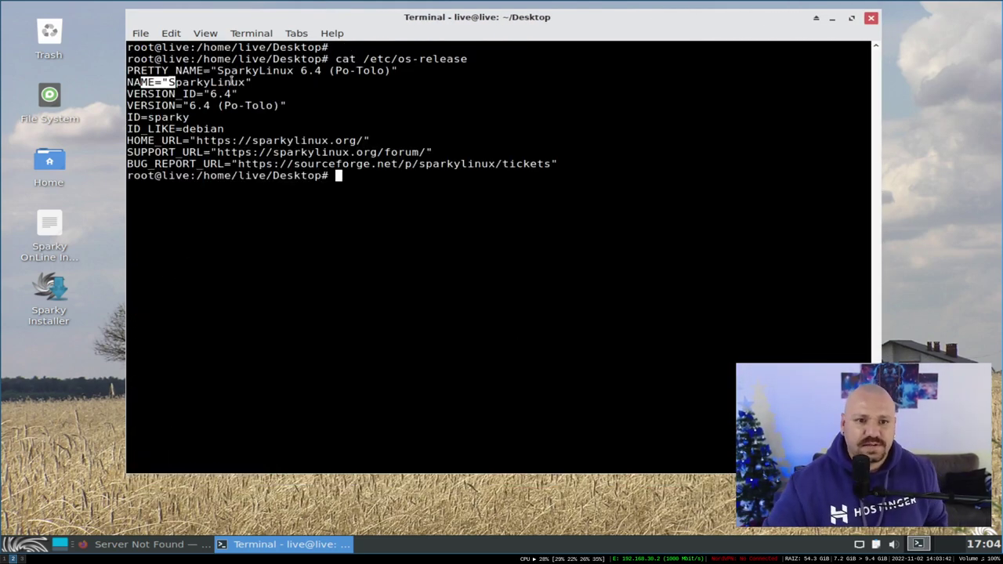
left_click_drag(232, 81, 235, 94)
left_click(238, 104)
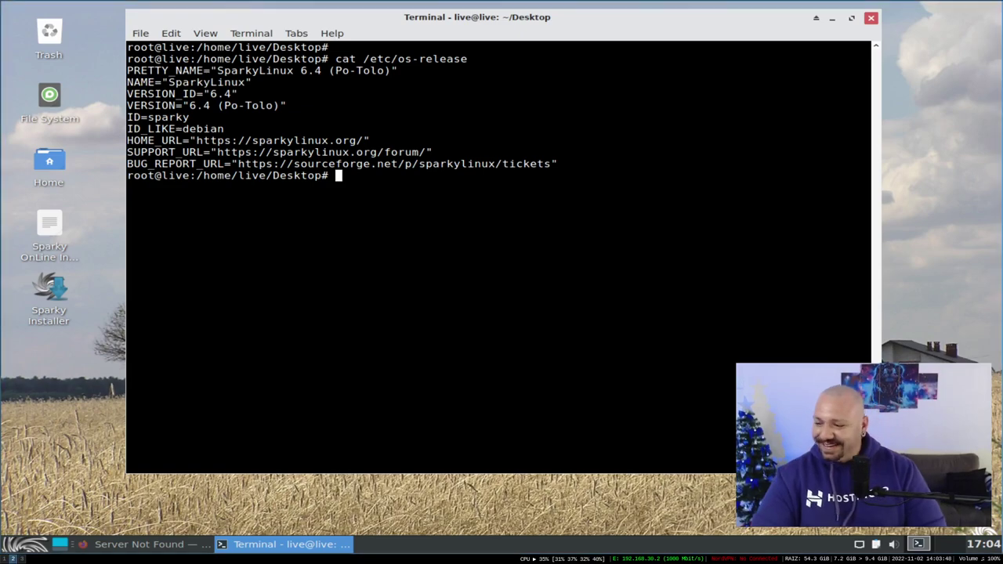
left_click(28, 545)
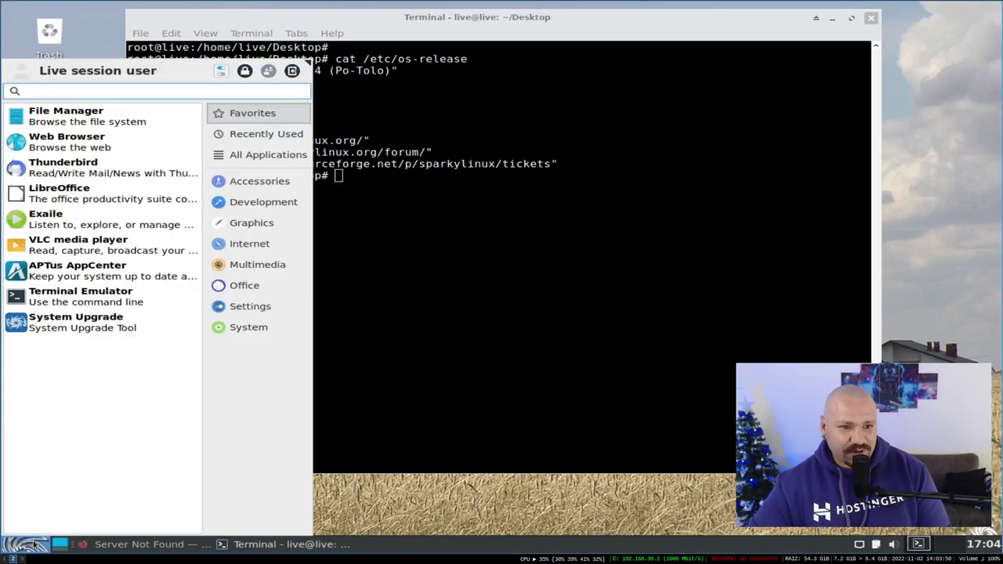
left_click(34, 544)
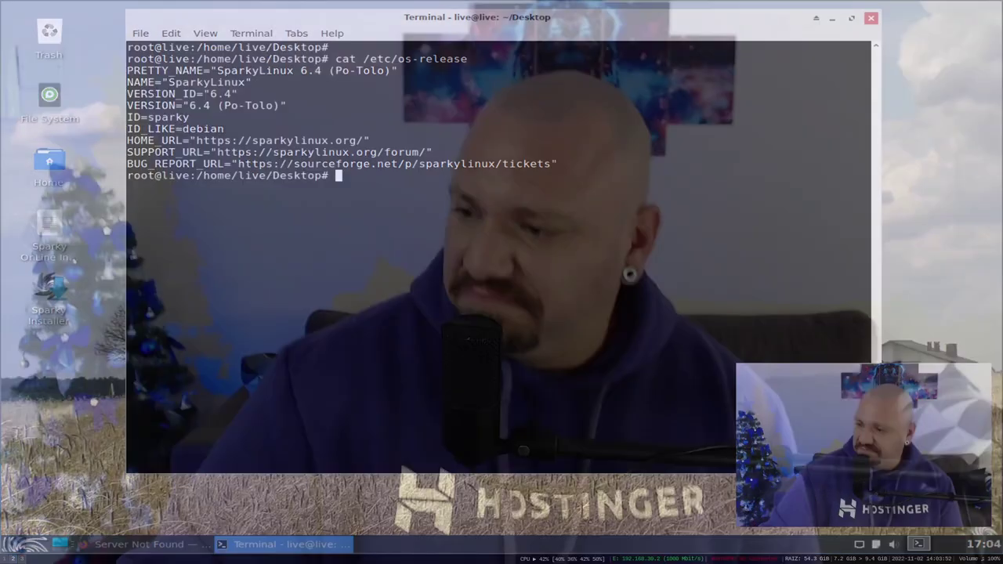